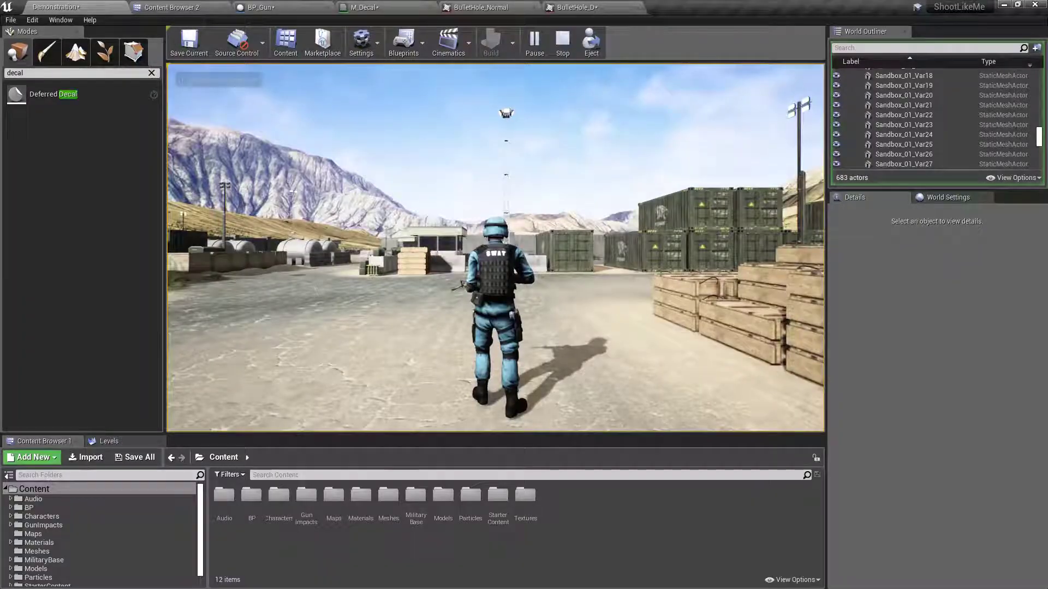
Step: Test the running game full screen, walking the character between the containers and firing the gun
key(F11)
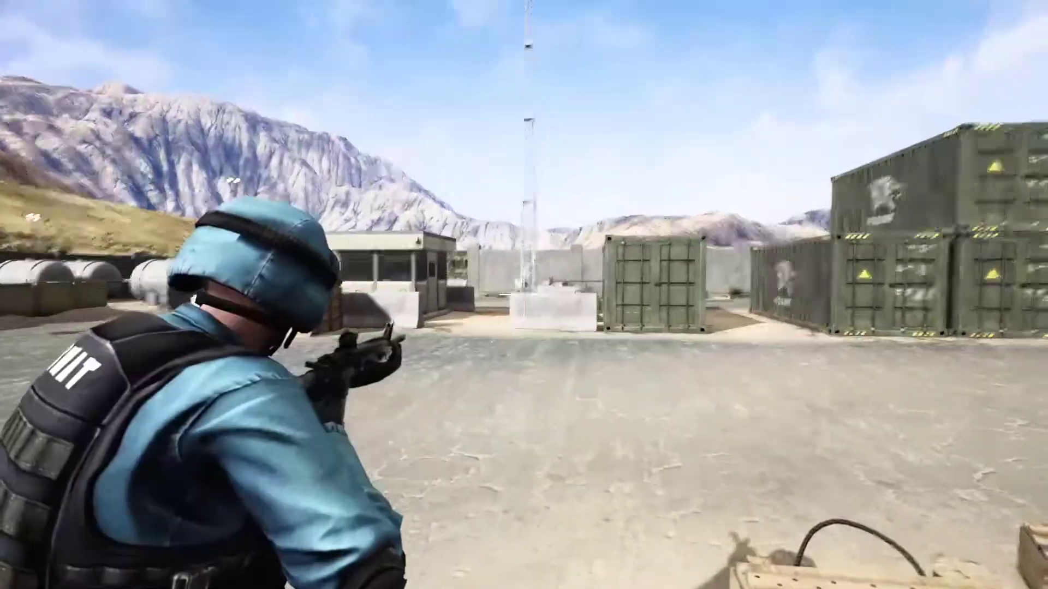
mouse_move(524, 295)
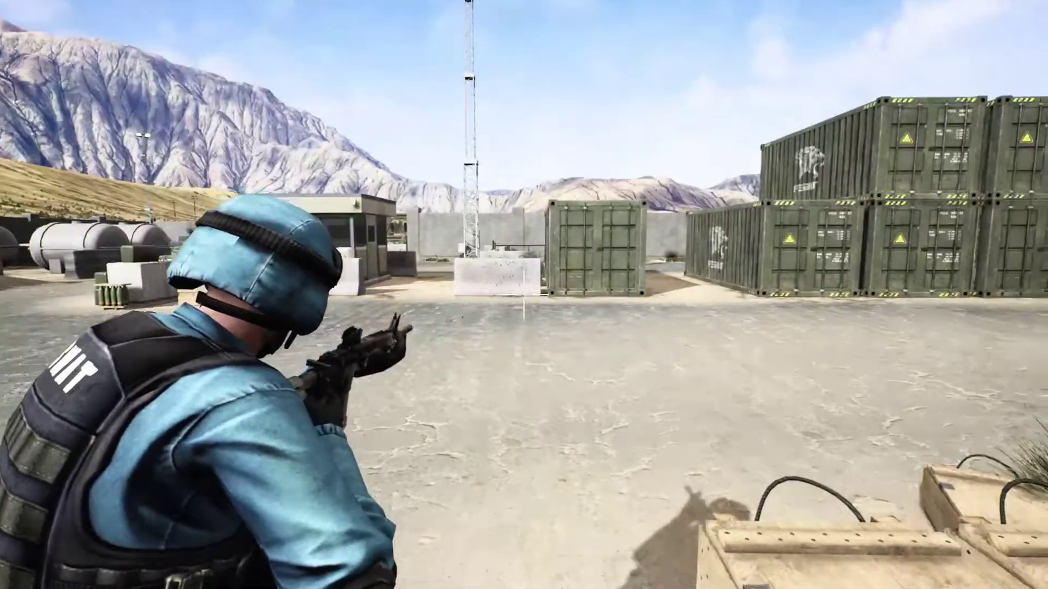
key(w)
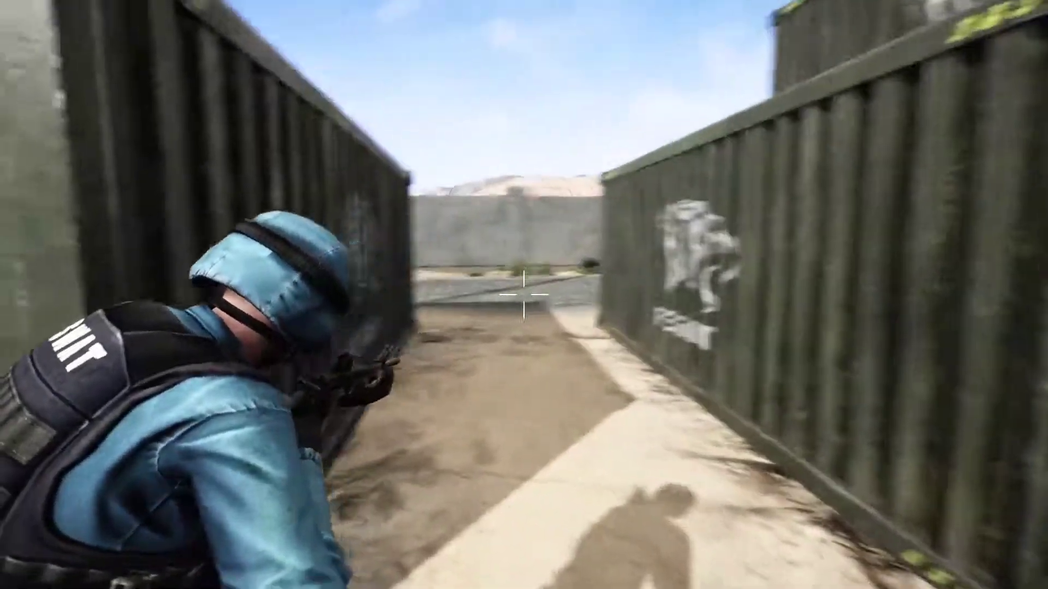
click(524, 294)
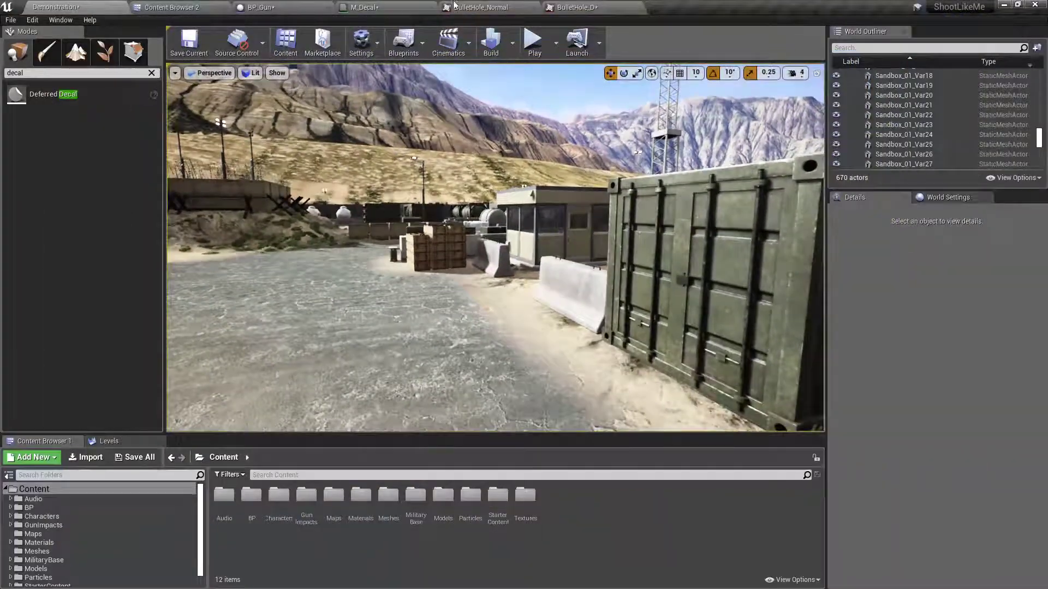
Step: Review the BulletHole_Normal and BulletHole_D textures and the Spawn Decal at Location node in the BP_Gun event graph
click(473, 7)
click(575, 7)
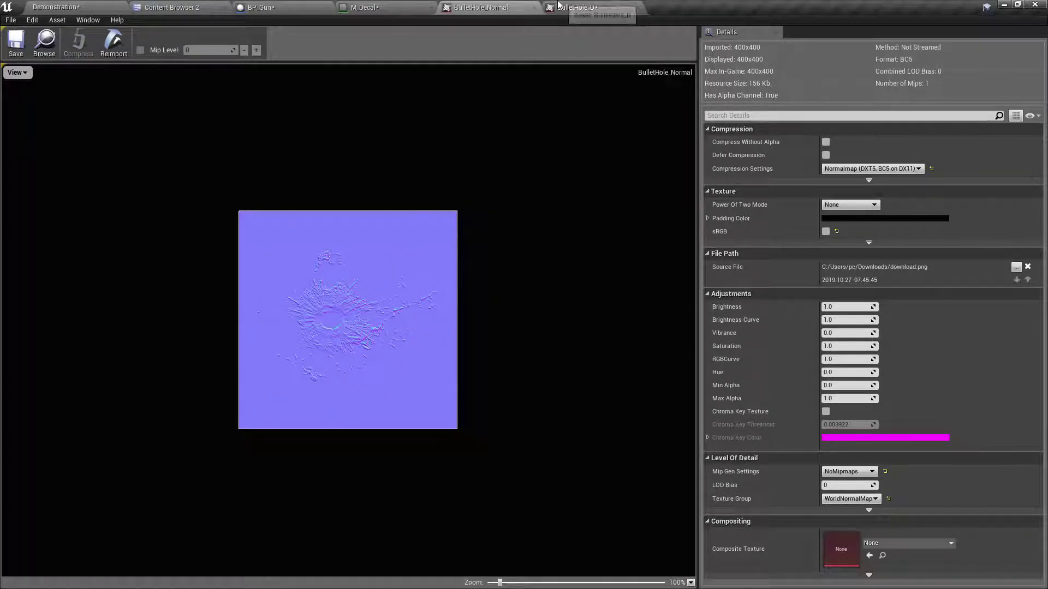
click(578, 7)
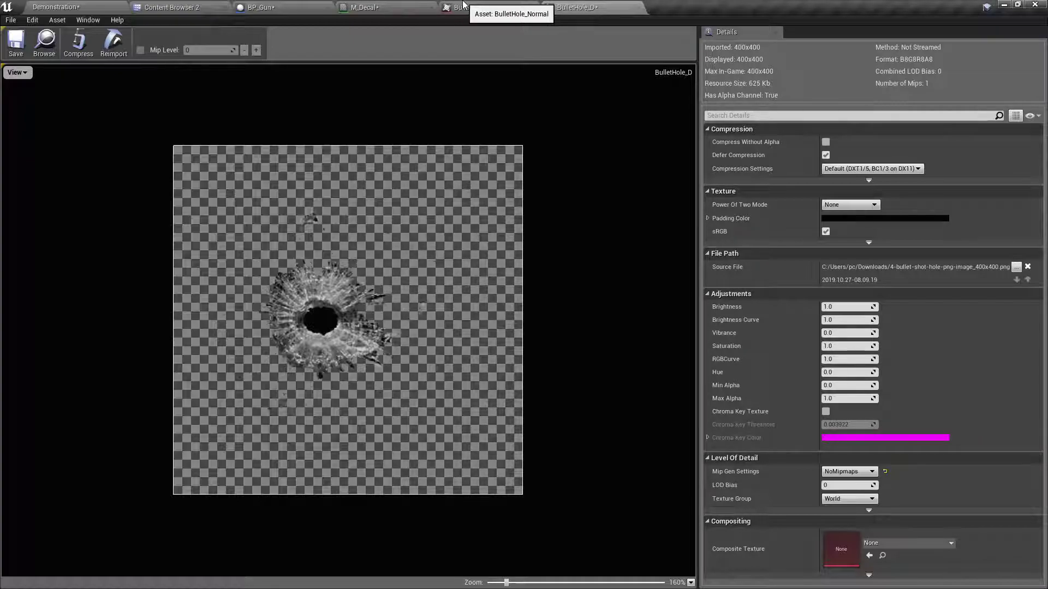
click(261, 7)
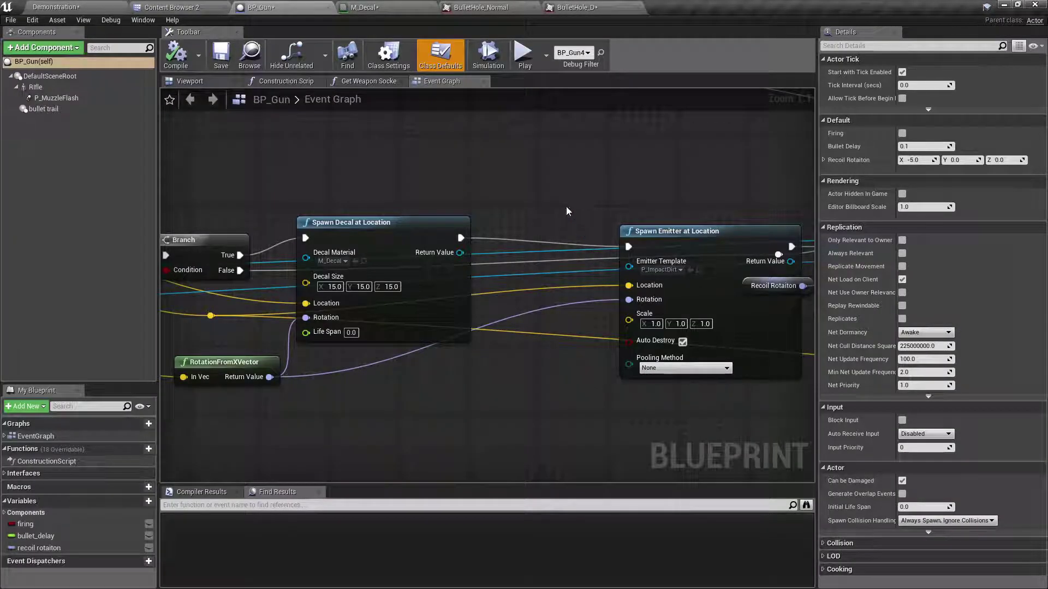
right_drag(567, 211, 460, 228)
Step: Switch to Photoshop to view the bullet hole source image and to Chrome to view its SmartNormap normal map
click(579, 7)
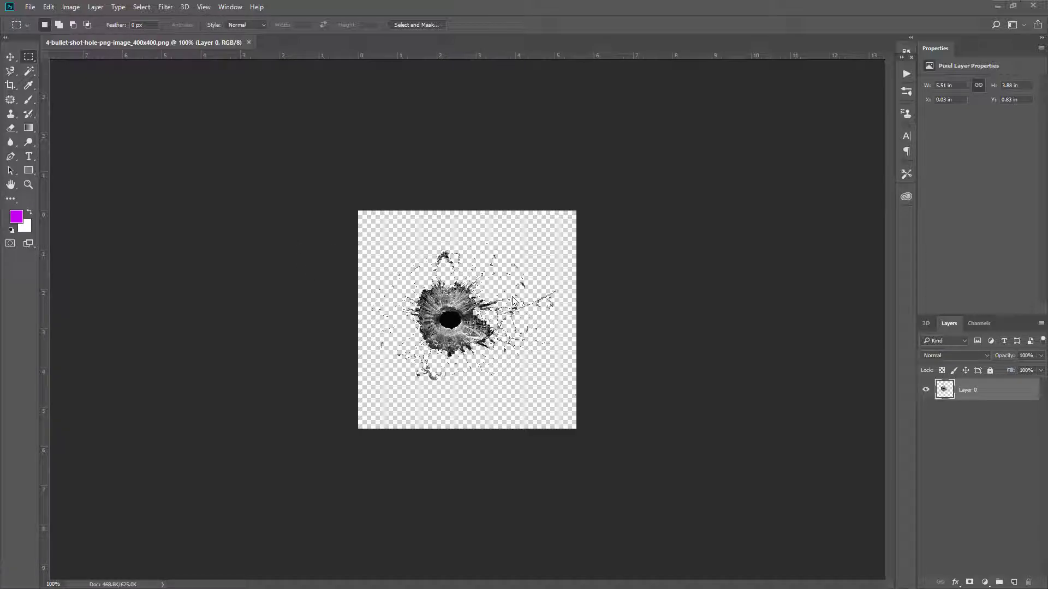
key(alt+Tab)
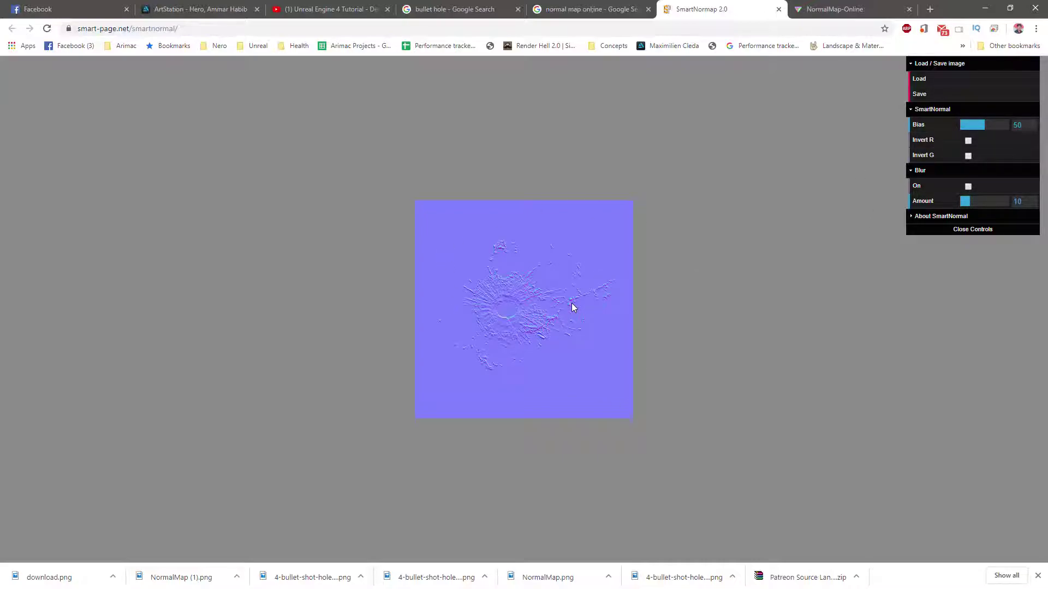
key(alt+Tab)
key(alt+Tab)
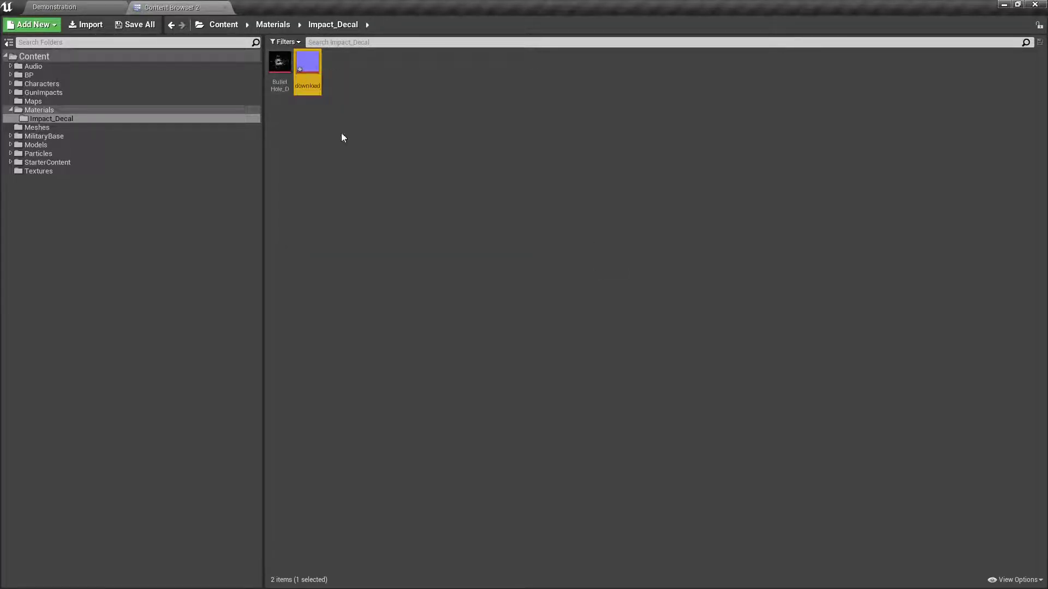
Step: Inspect the imported BulletHole_D and download textures in the Impact_Decal folder, closing each texture editor
double_click(279, 63)
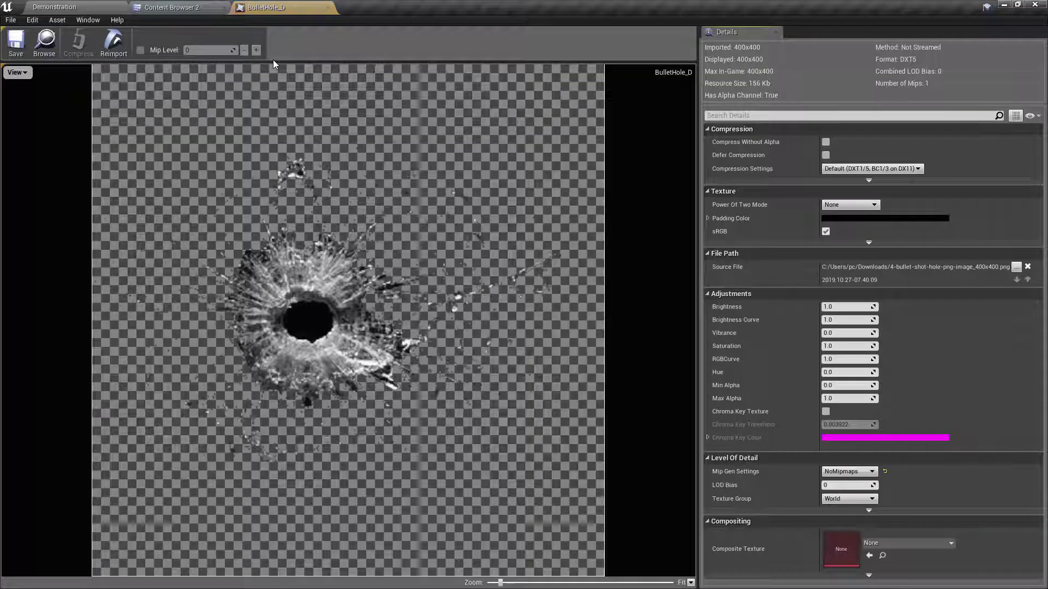
click(328, 7)
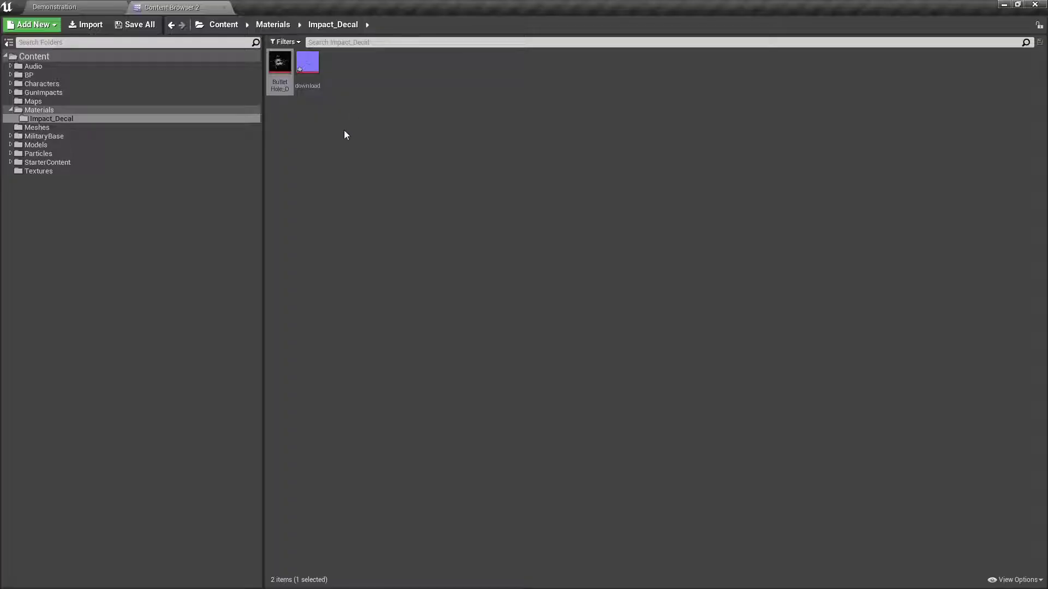
double_click(297, 67)
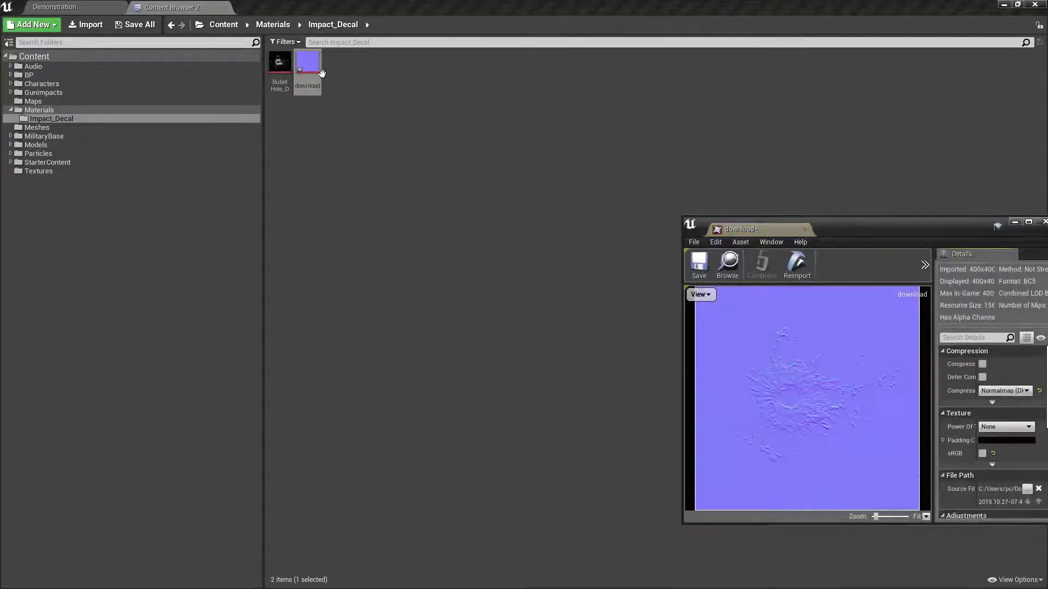
click(804, 230)
Step: Rename the download texture as BulletHole_Normal
key(F2)
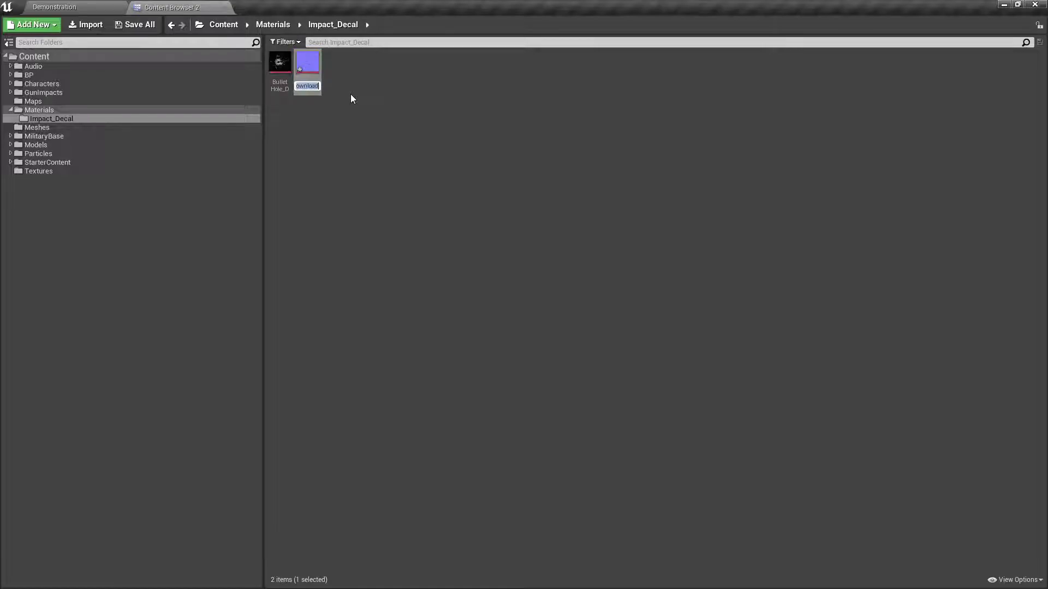
text(Bullet_)
key(BackSpace)
text(Hole_N)
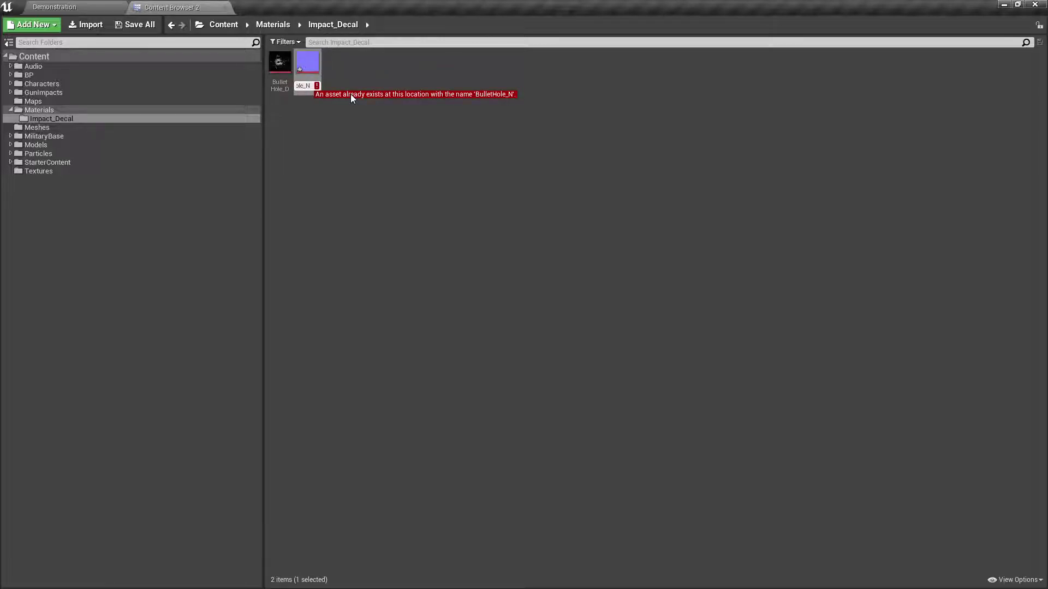
text(ormal)
key(Return)
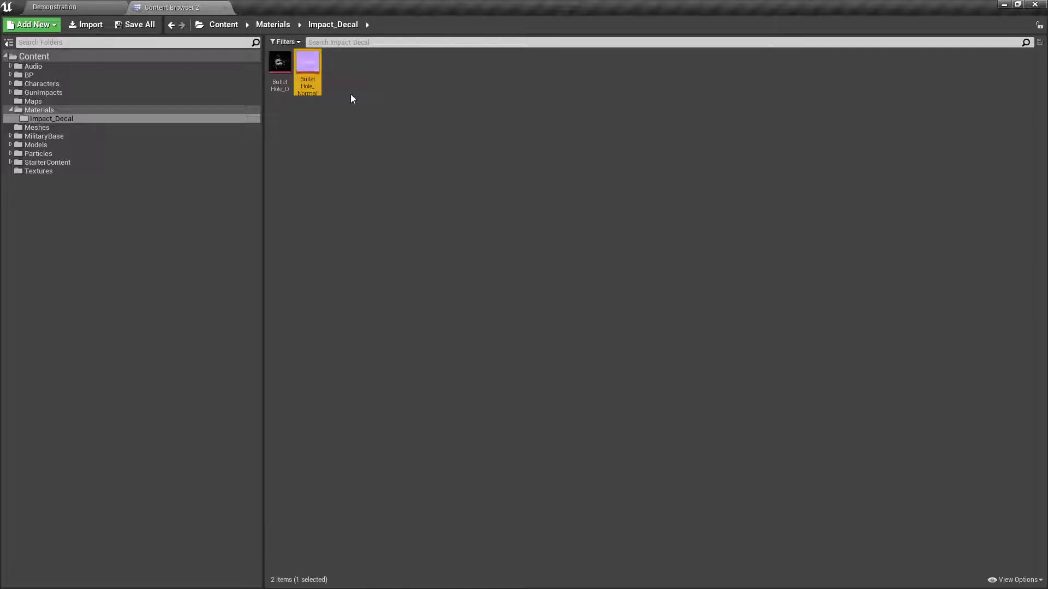
Step: Create a new material named M_Decal in the Impact_Decal folder and open it for editing
right_click(351, 95)
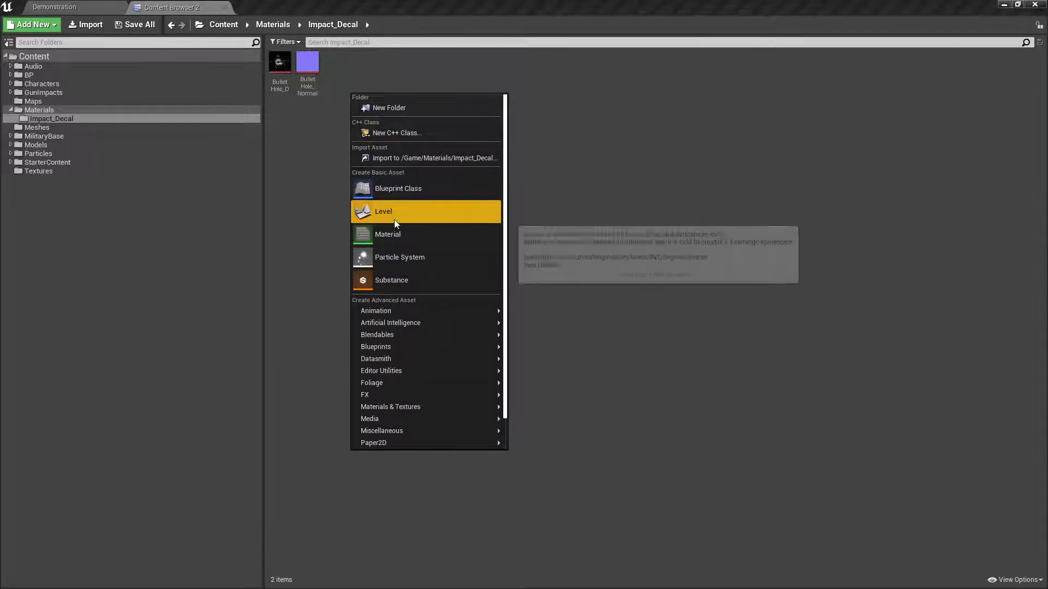
click(402, 235)
text(M_)
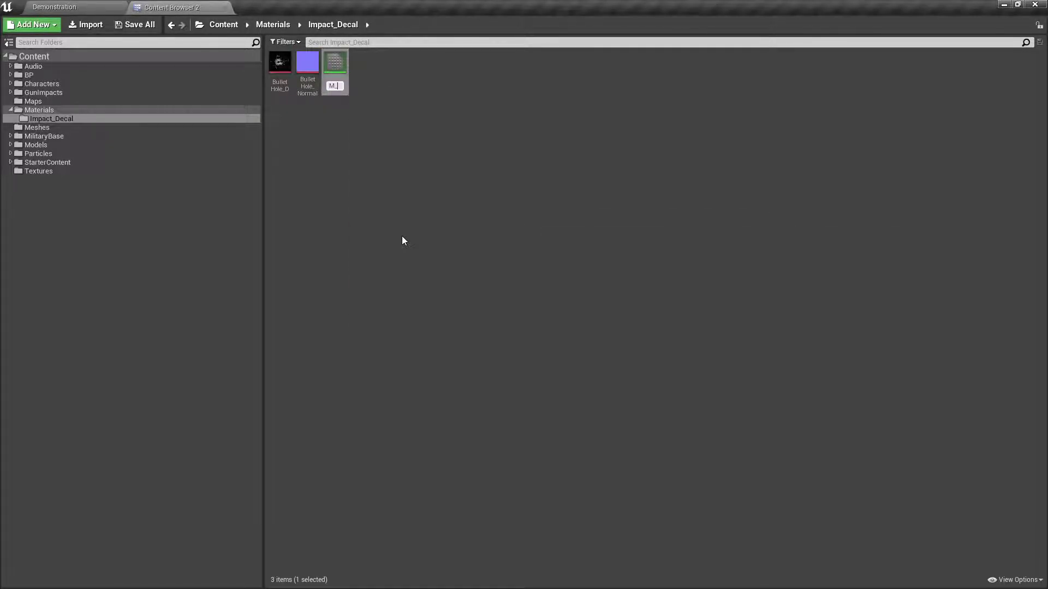
text(Decal)
key(Return)
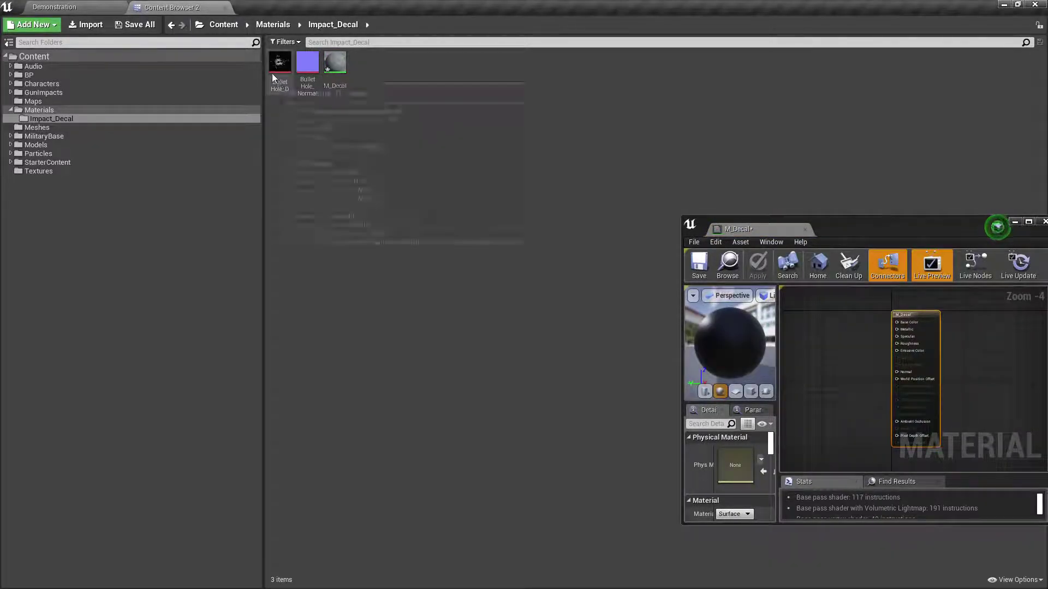
Step: Add the BulletHole_D and BulletHole_Normal textures to the M_Decal graph and dock its editor in the main window
click(279, 63)
ctrl+click(307, 63)
drag(280, 63, 844, 378)
drag(737, 229, 319, 5)
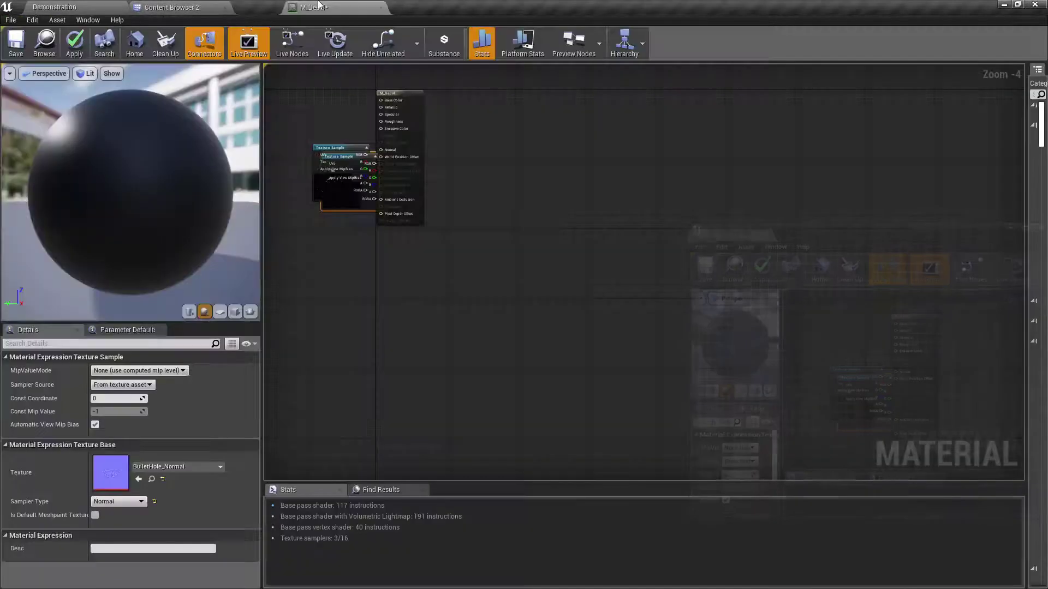
Step: Arrange the graph with the BulletHole_D sample above the BulletHole_Normal sample and the M_Decal output node beside them
drag(409, 92, 510, 162)
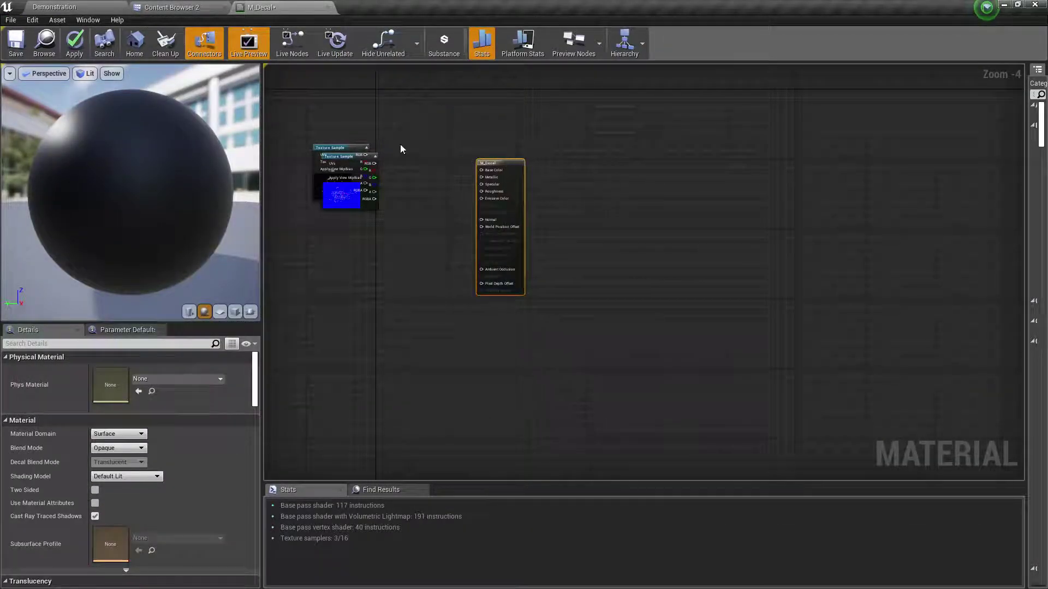
drag(344, 148, 346, 110)
drag(344, 198, 343, 272)
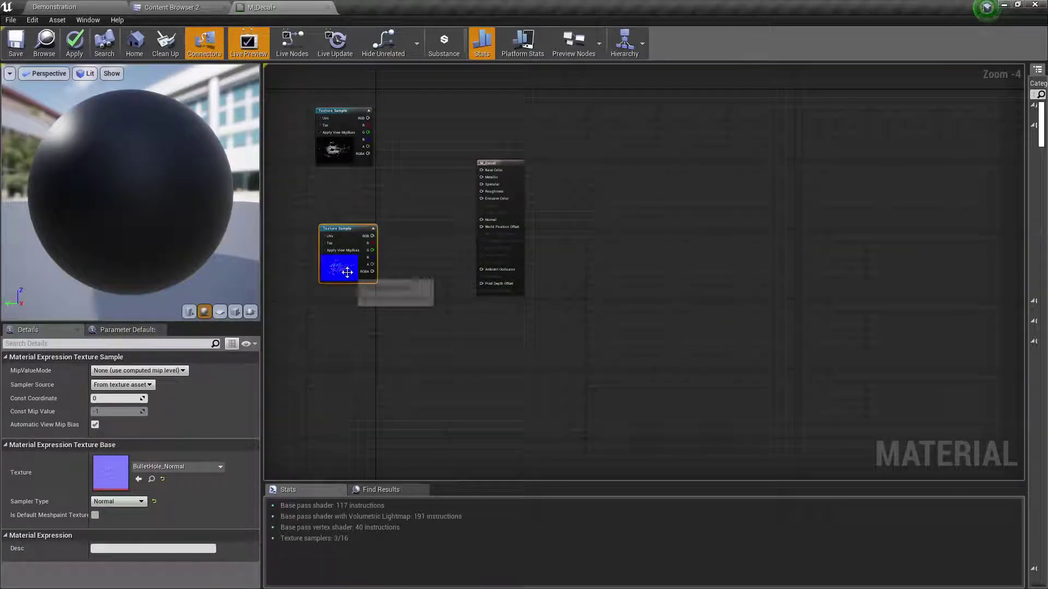
drag(504, 164, 468, 129)
scroll(378, 166, up, 4)
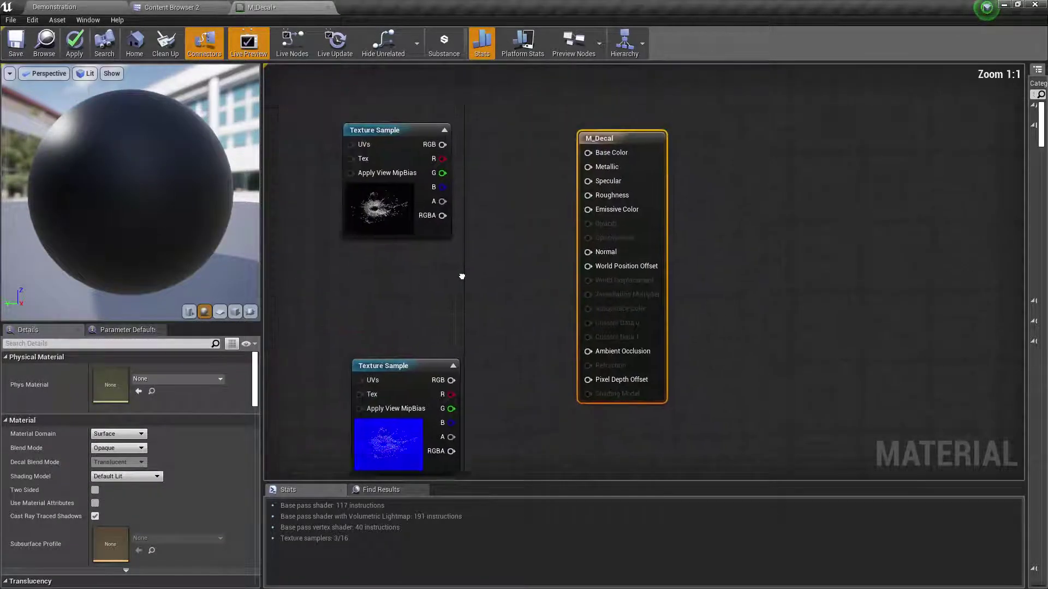
drag(404, 339, 394, 279)
right_drag(494, 197, 537, 246)
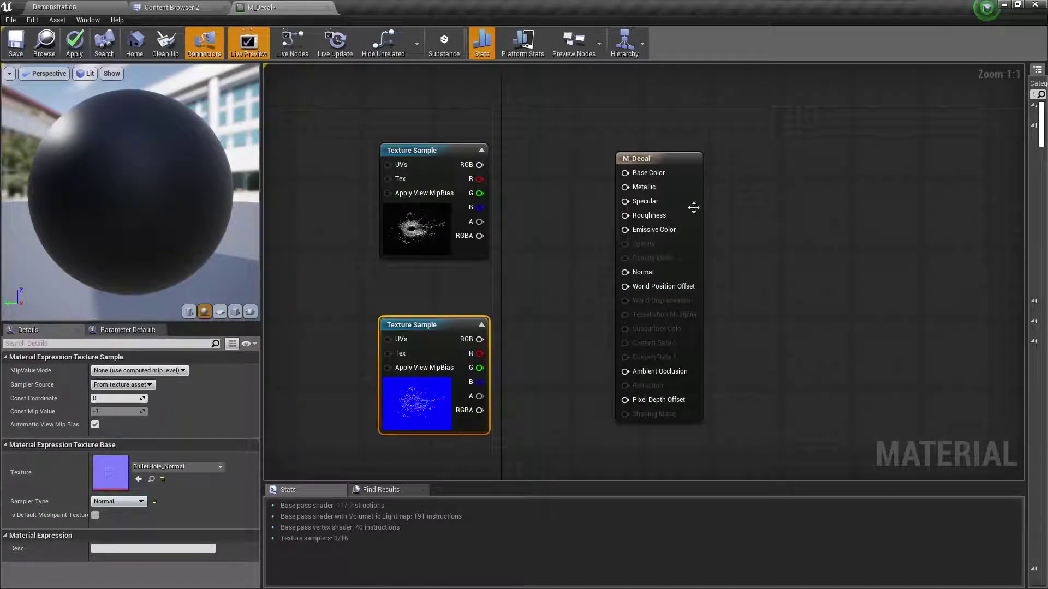
Step: Set M_Decal's Material Domain to Deferred Decal and its Blend Mode to Translucent
click(682, 156)
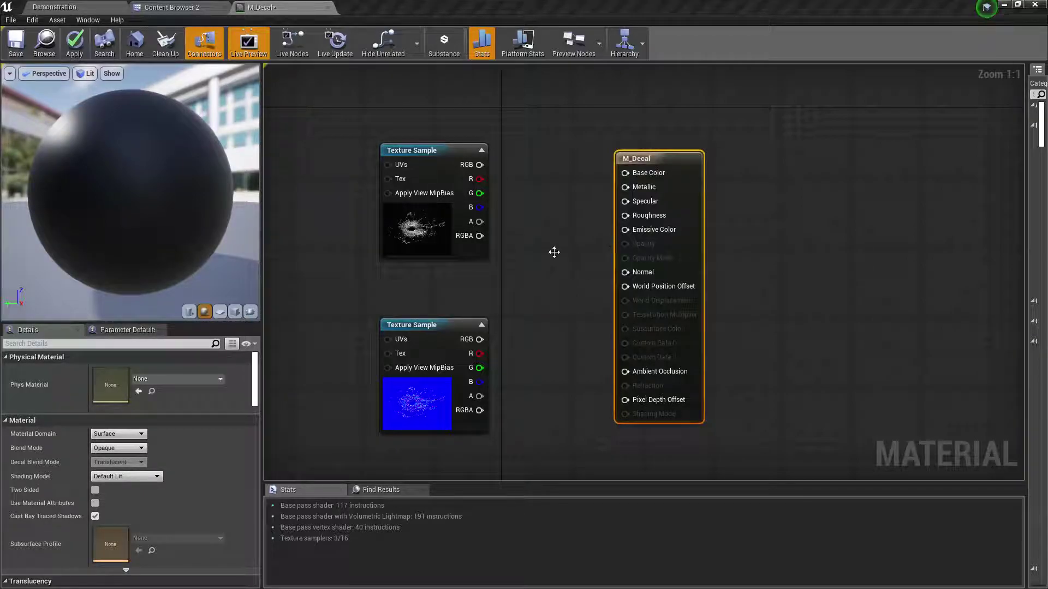
click(867, 171)
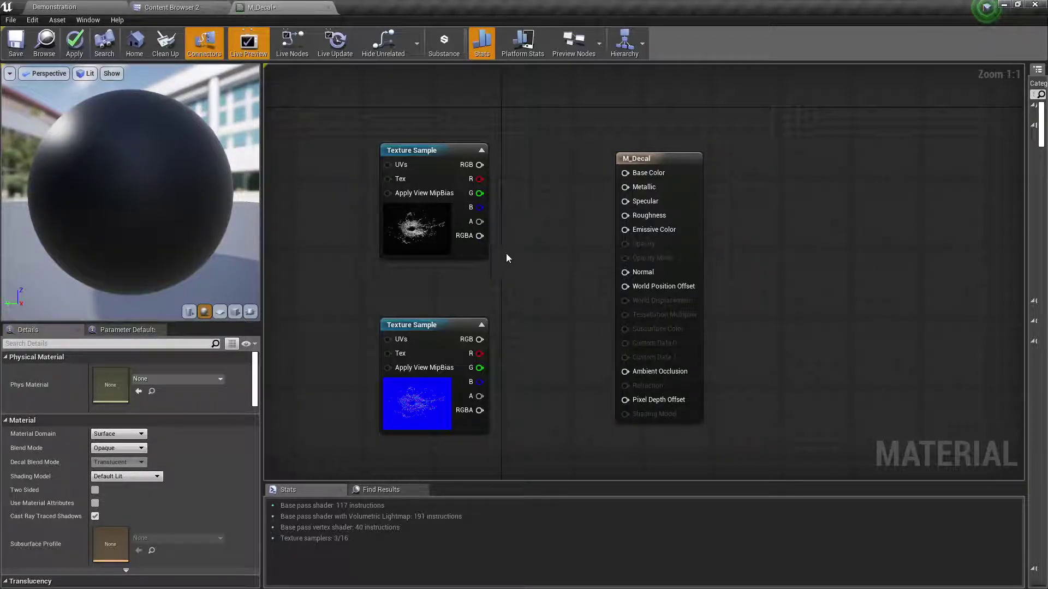
right_drag(506, 253, 618, 234)
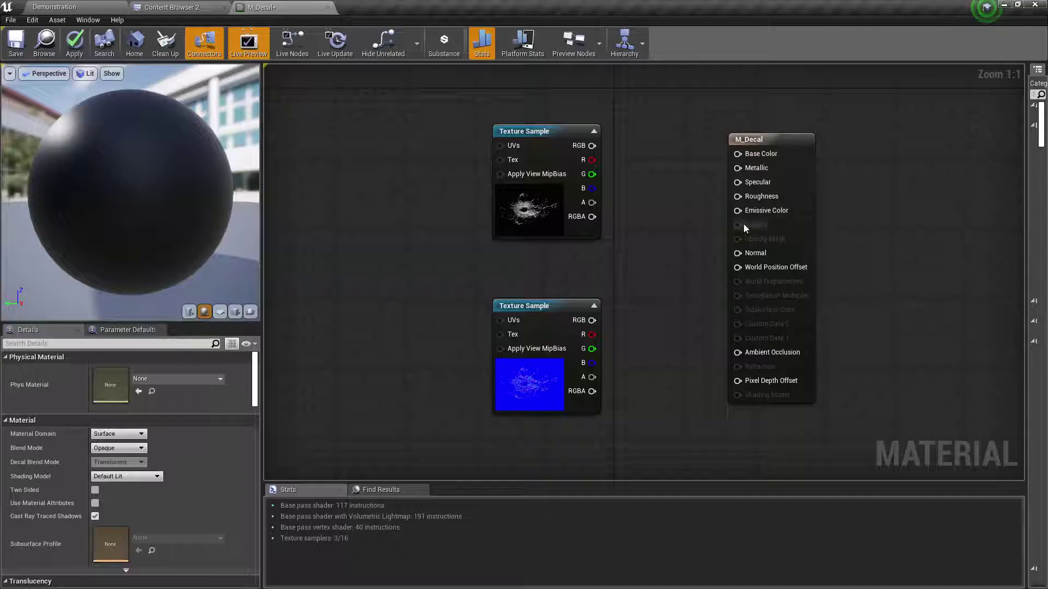
click(115, 434)
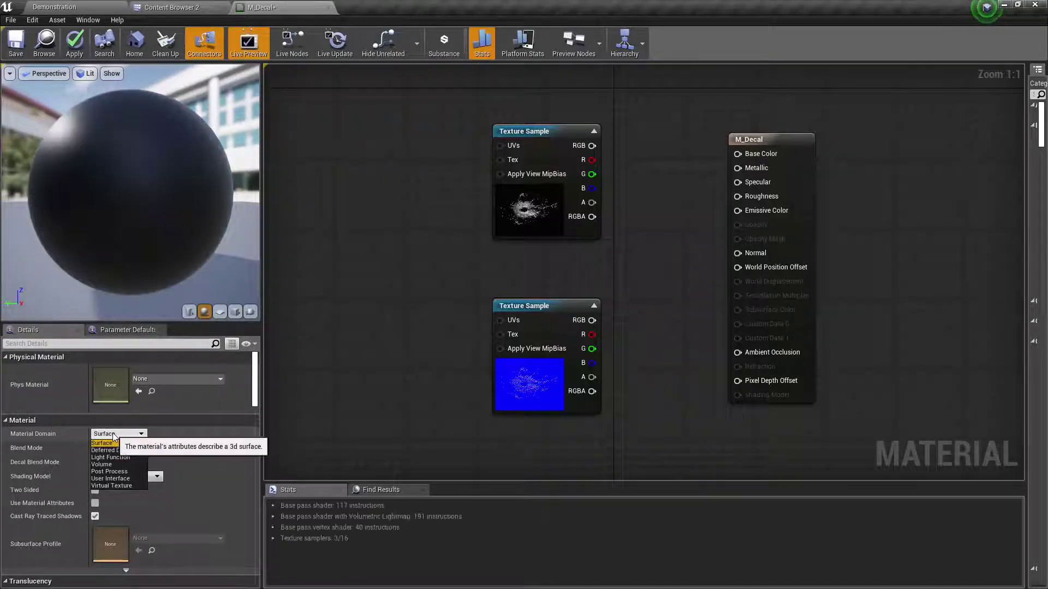
click(107, 452)
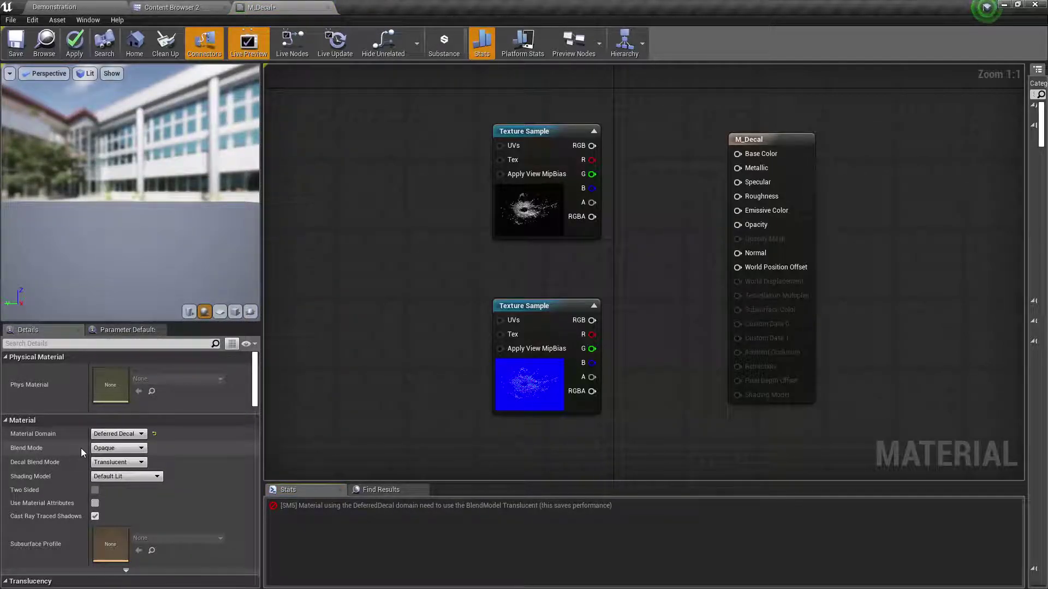
click(119, 448)
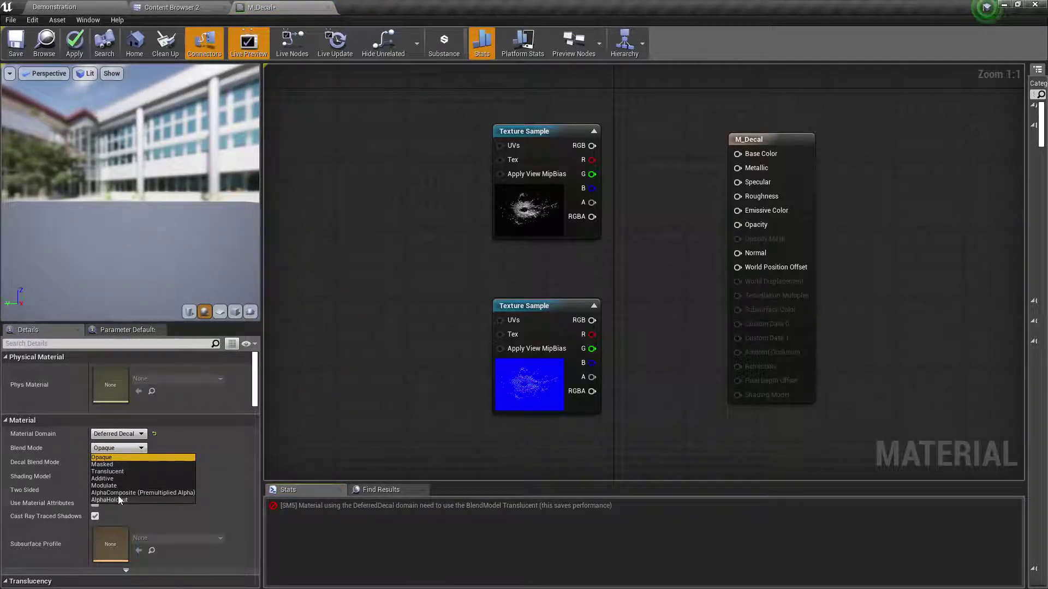
click(116, 472)
drag(141, 204, 146, 251)
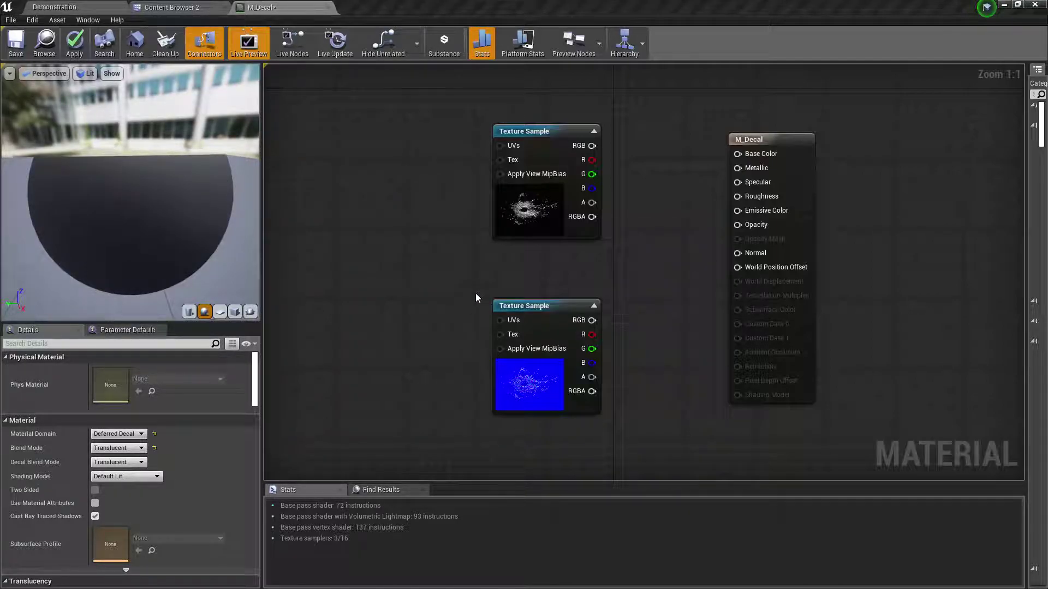
Step: Connect BulletHole_D's RGB to Base Color and alpha to Opacity, and BulletHole_Normal's RGB to Normal, checking the preview
drag(592, 146, 754, 156)
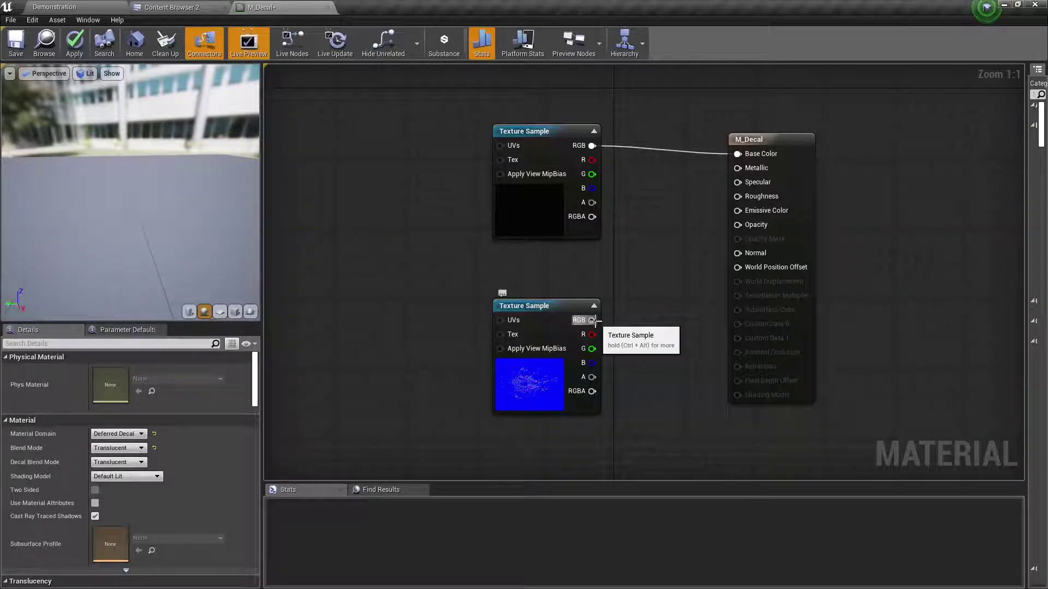
drag(594, 321, 734, 253)
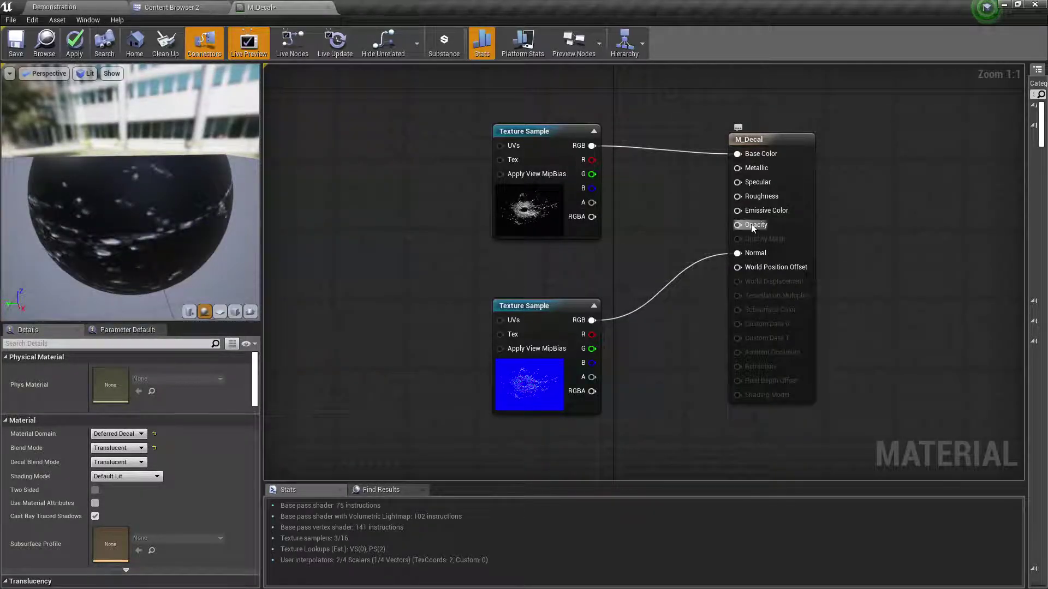
drag(737, 224, 594, 207)
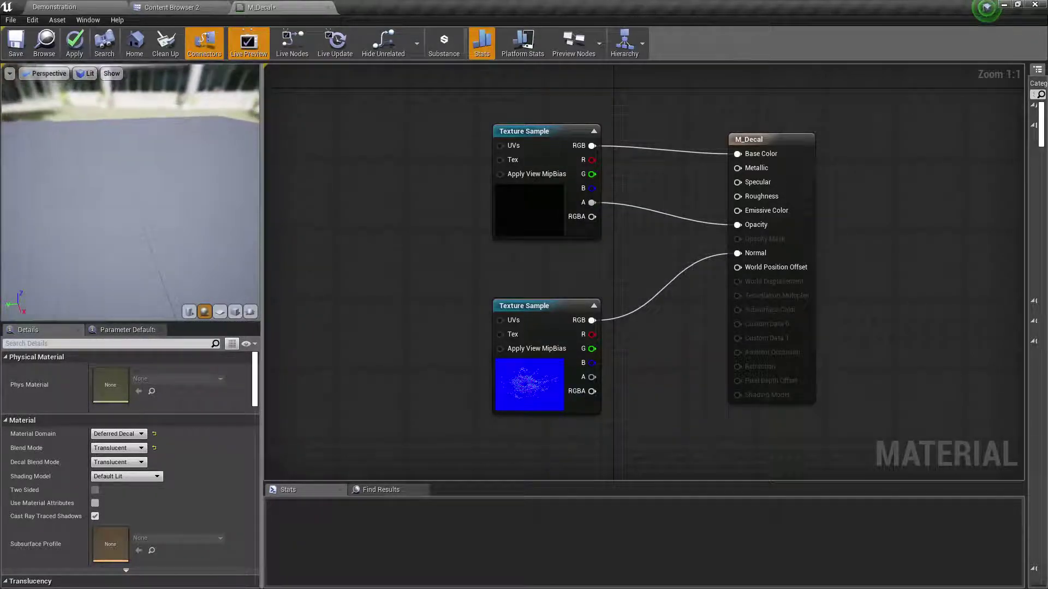
drag(84, 159, 229, 172)
drag(164, 153, 101, 172)
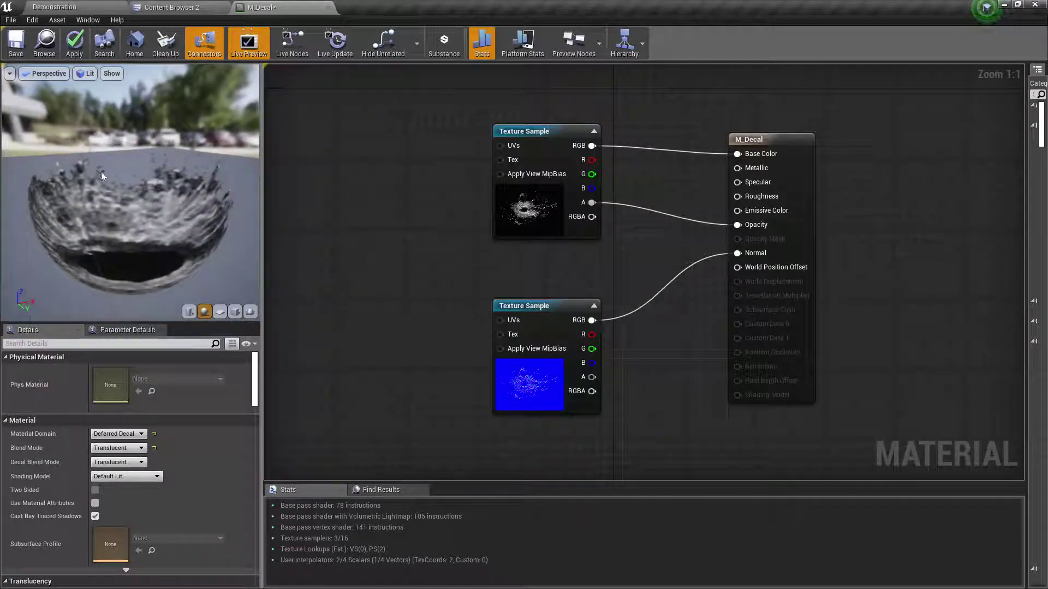
Step: Apply the changes to M_Decal and return to the Demonstration level, framing the paved ground near the concrete barriers
click(75, 42)
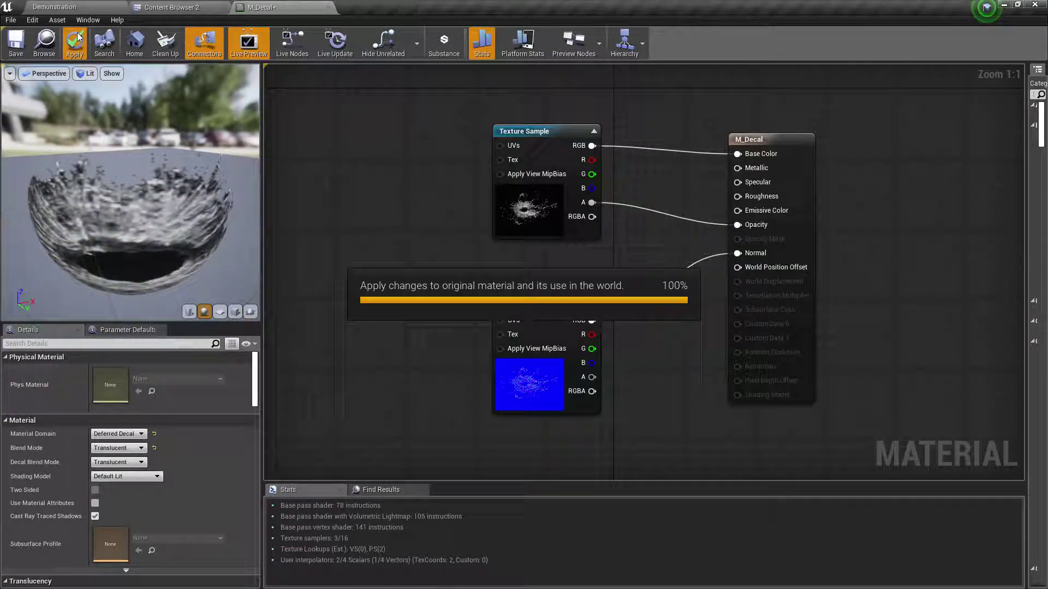
click(55, 6)
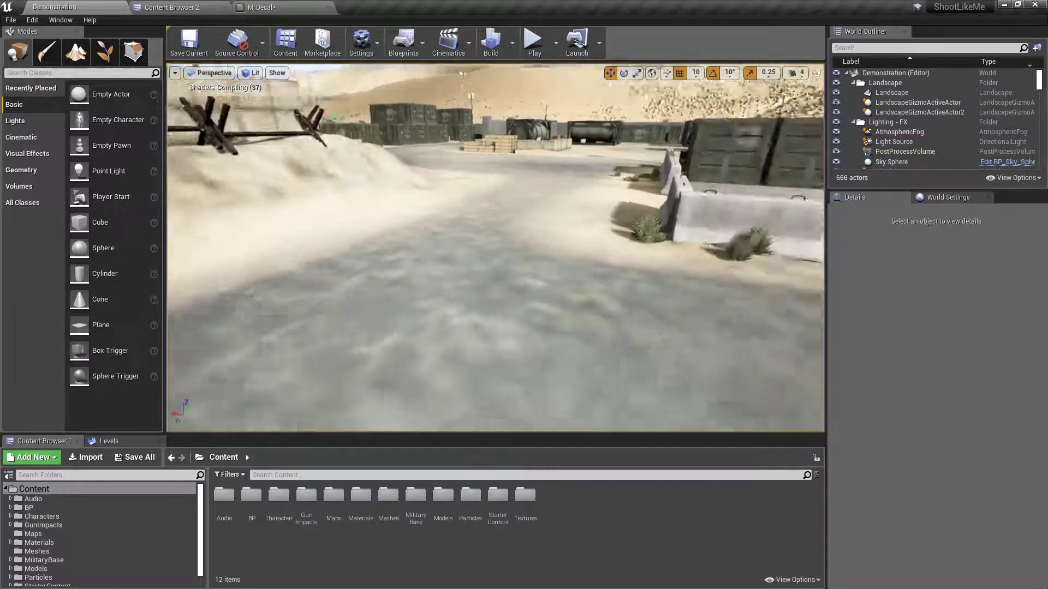
key(w)
right_drag(495, 247, 546, 278)
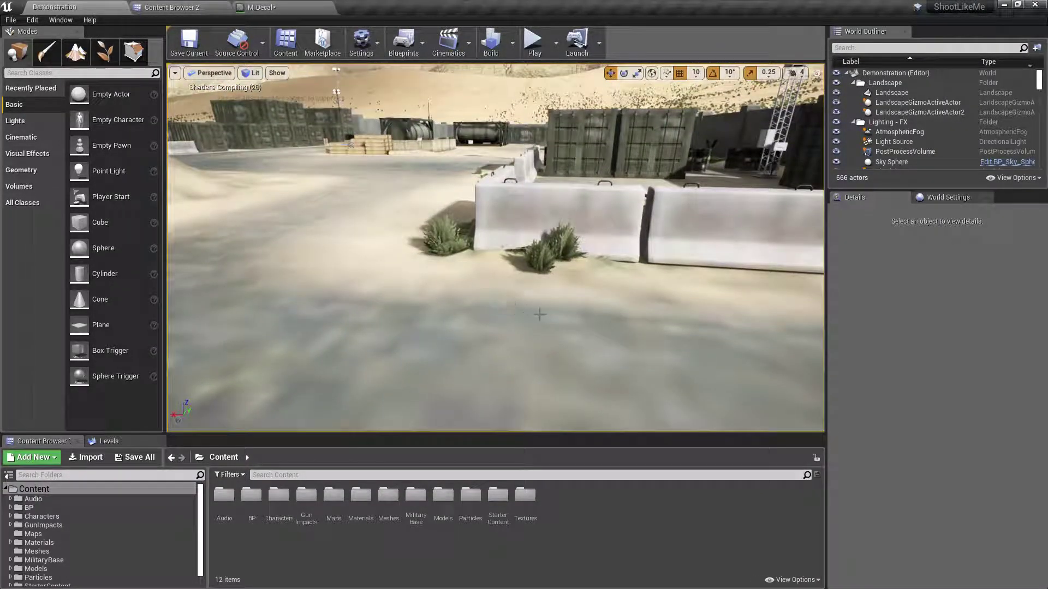
right_drag(540, 315, 549, 293)
key(F11)
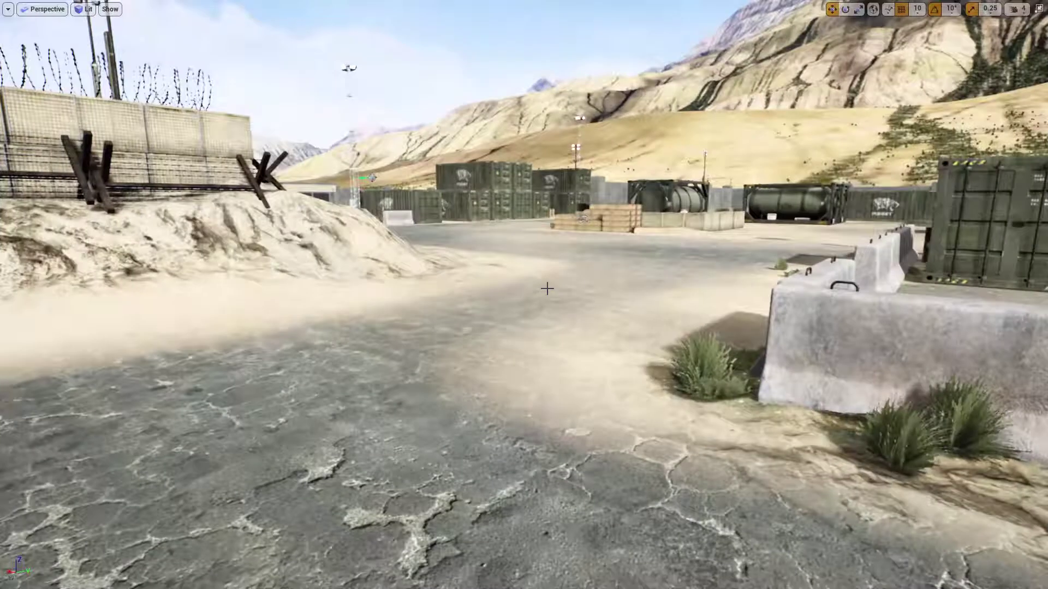
key(F11)
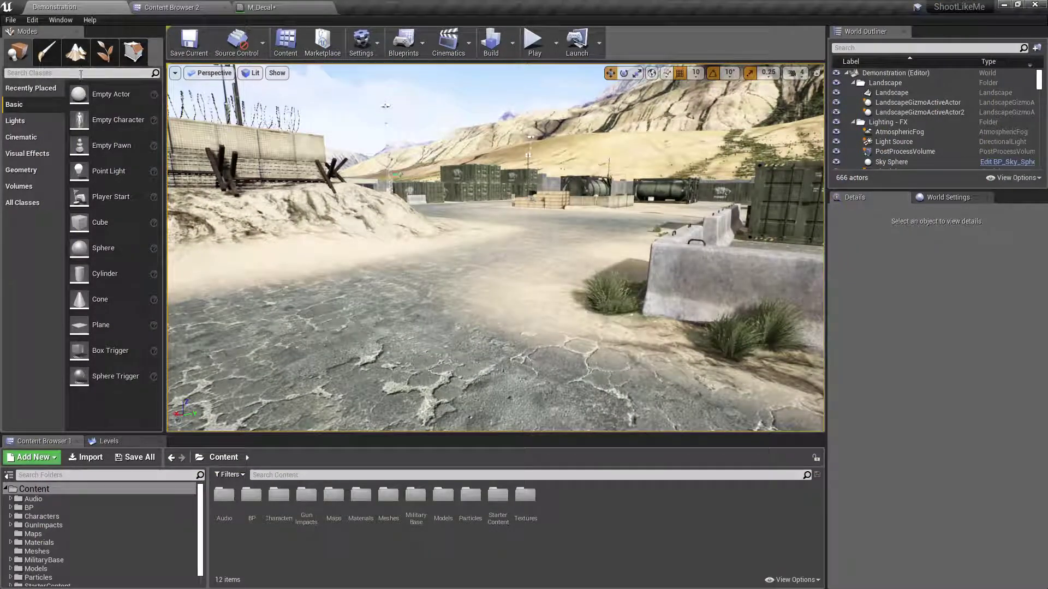
Step: Search the placeable classes for "decal" and place a Deferred Decal on the ground near the concrete barriers
text(deca)
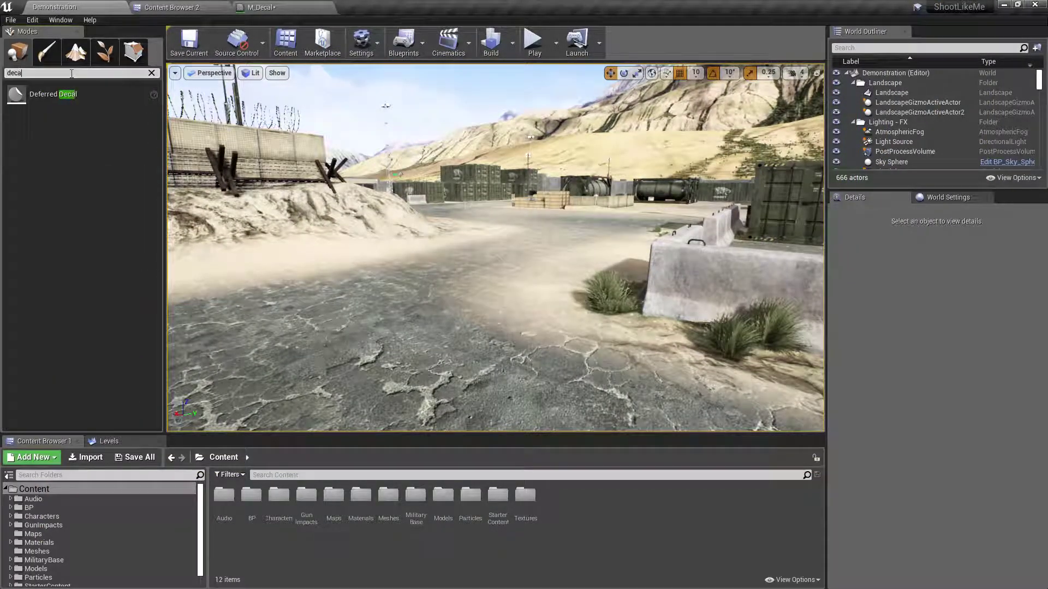
text(l)
drag(51, 94, 516, 300)
right_drag(533, 339, 650, 341)
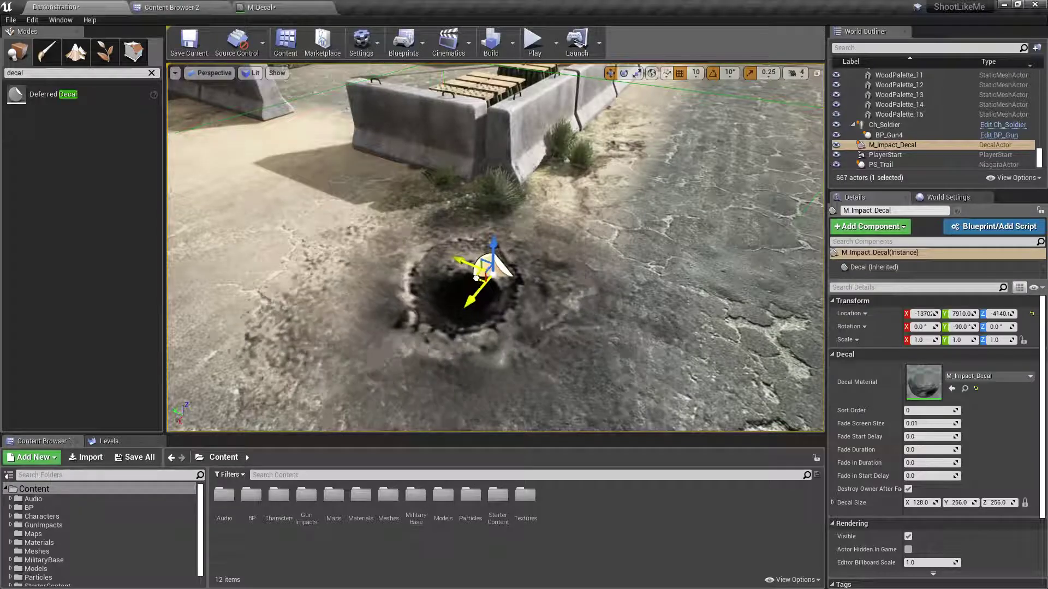
drag(480, 270, 242, 205)
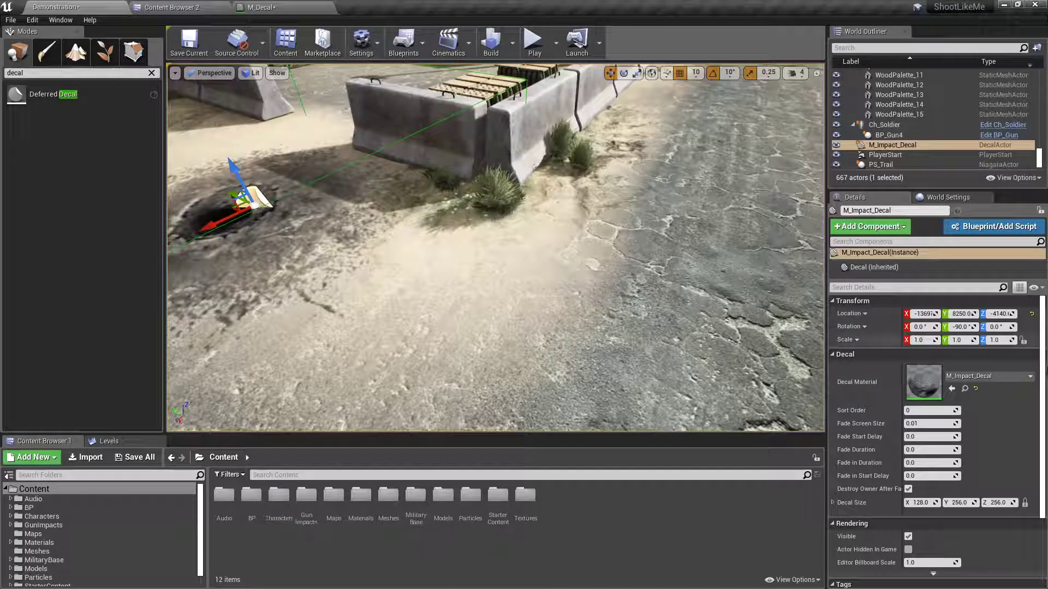
Step: Assign M_Decal from the Materials/Impact_Decal folder as the placed decal's material
click(997, 382)
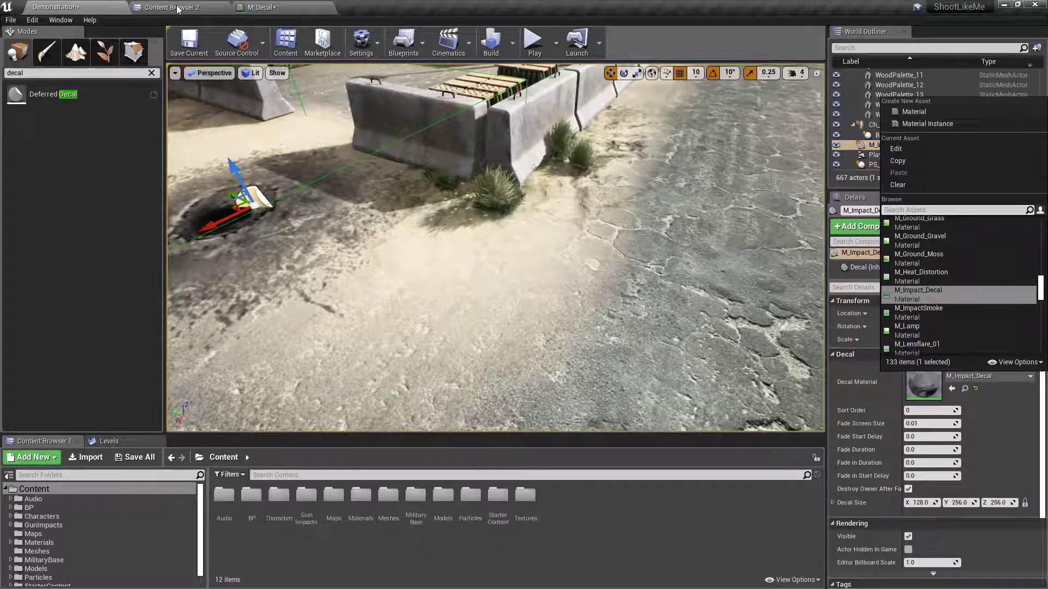
click(198, 6)
double_click(279, 65)
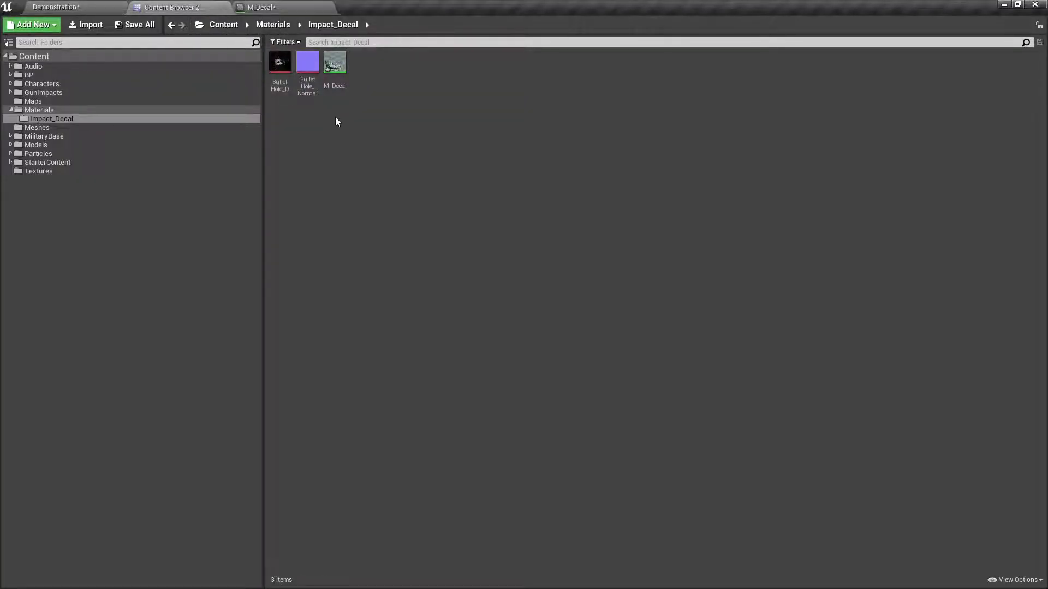
drag(338, 73, 969, 385)
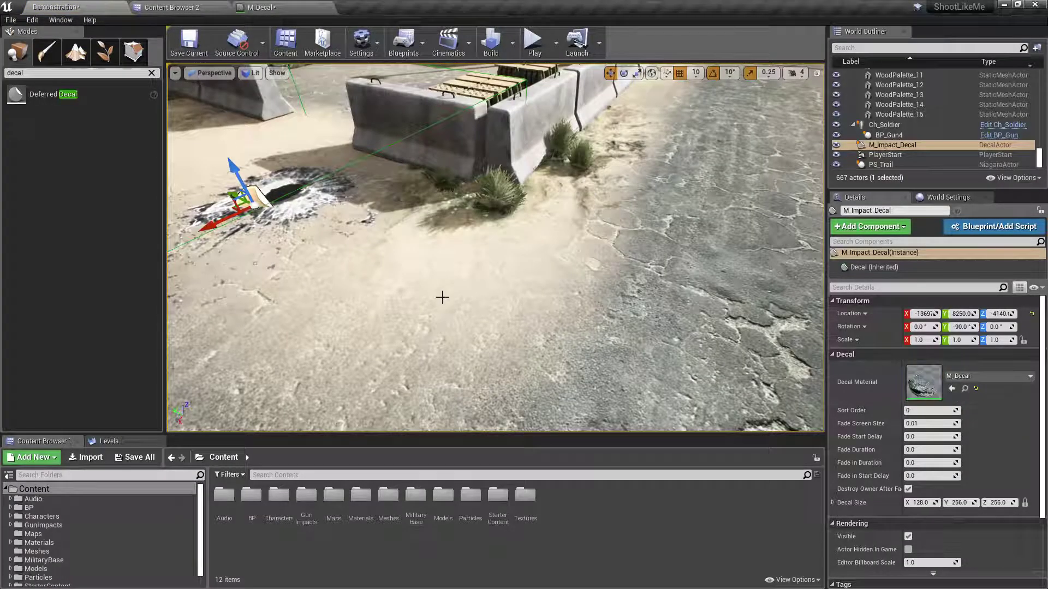
Step: Shift the decal slightly across the ground and view the bullet hole up close
right_drag(442, 297, 565, 255)
key(w)
drag(510, 197, 569, 269)
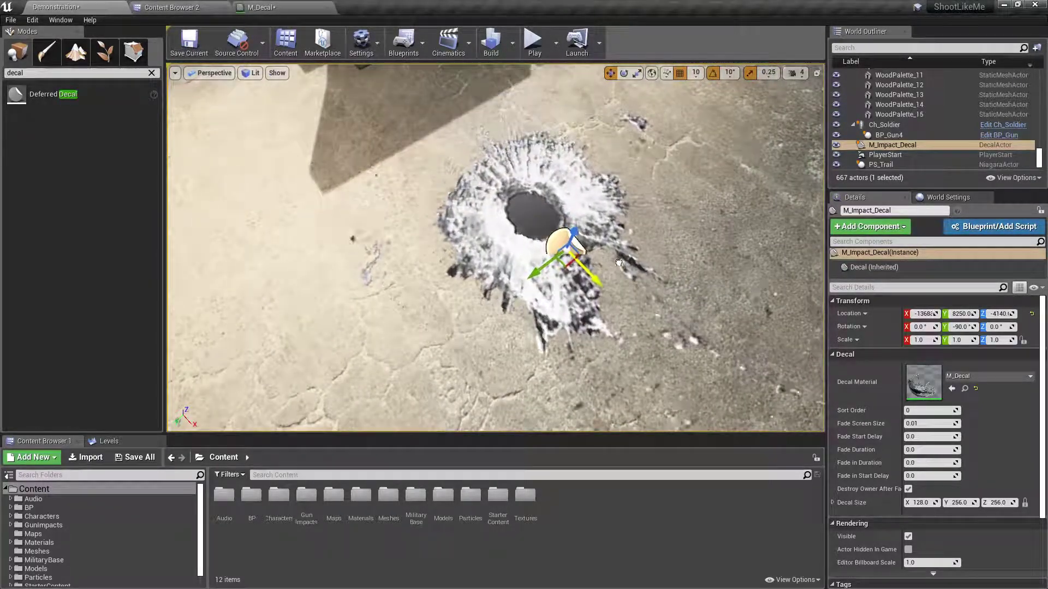
right_drag(569, 269, 663, 308)
key(s)
key(w)
Step: Set the Decal Size to X 50, Y 100, Z 100 and check it against the surrounding ground
key(r)
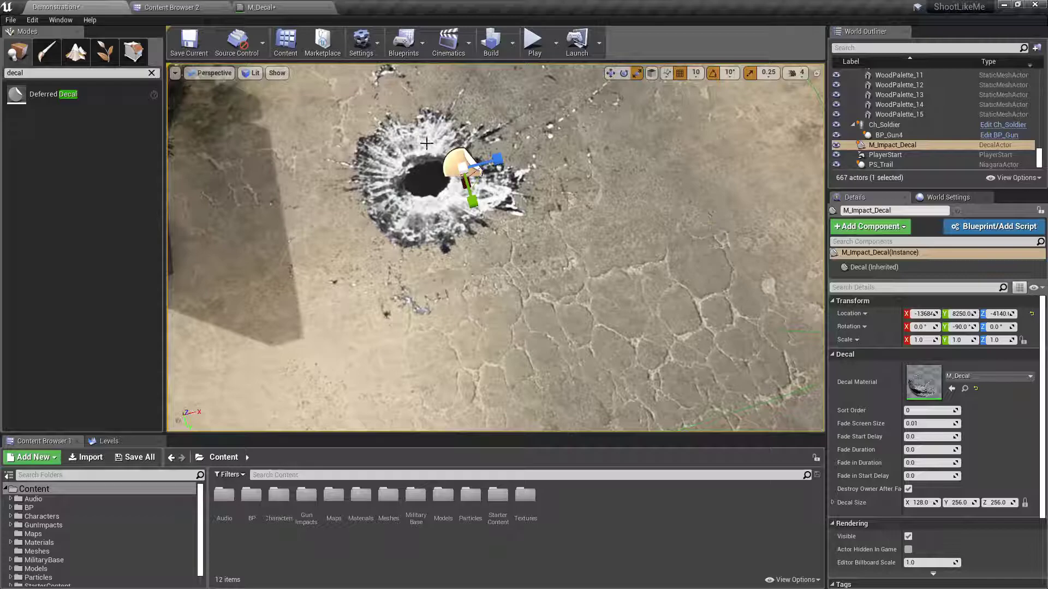
click(921, 503)
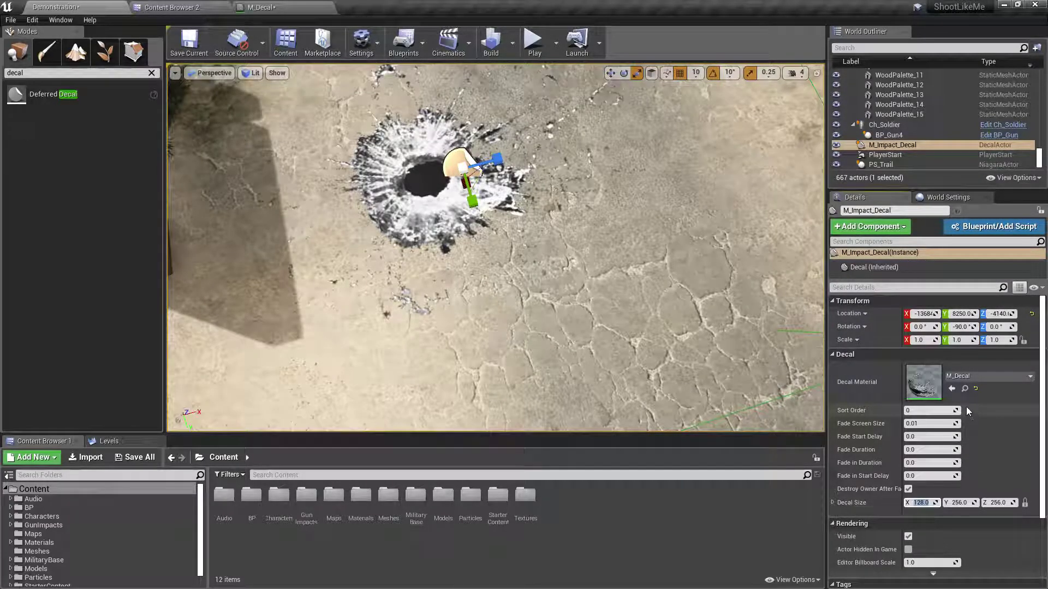
text(50)
key(Tab)
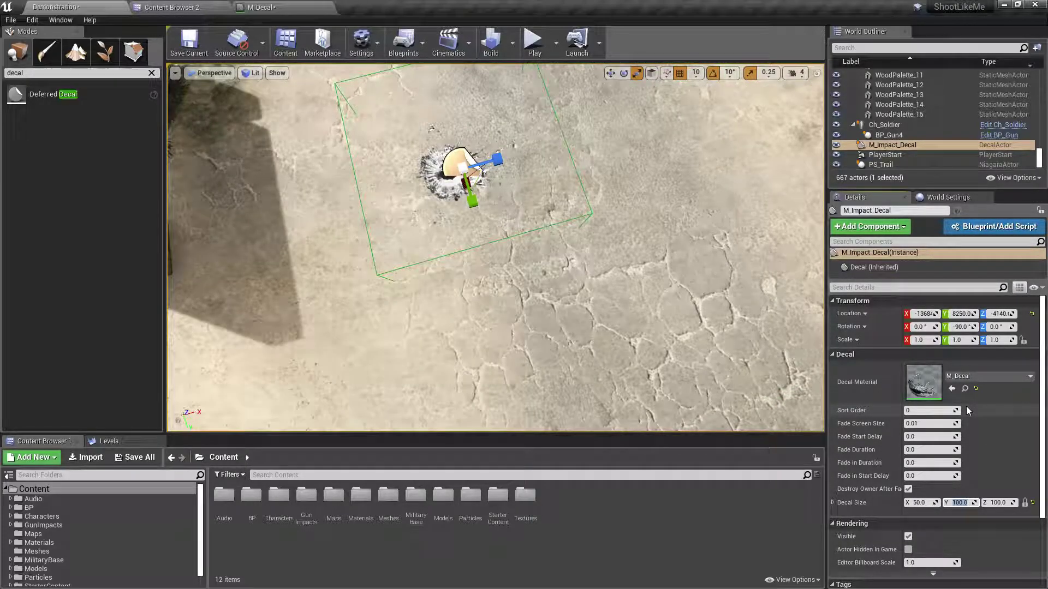
right_drag(546, 246, 600, 219)
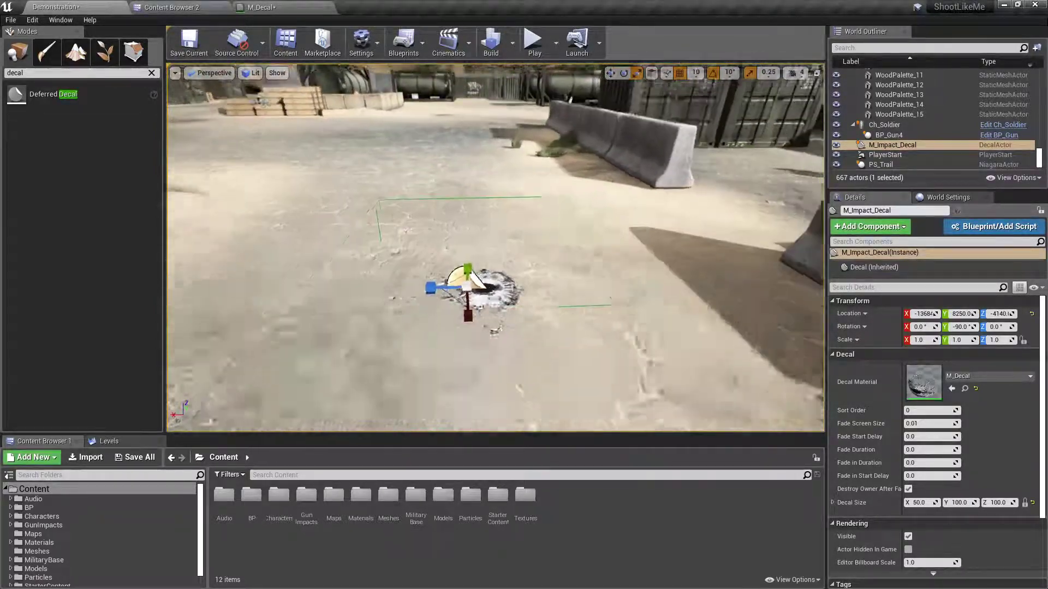
mouse_move(241, 181)
right_down()
mouse_move(217, 164)
mouse_move(242, 181)
right_up()
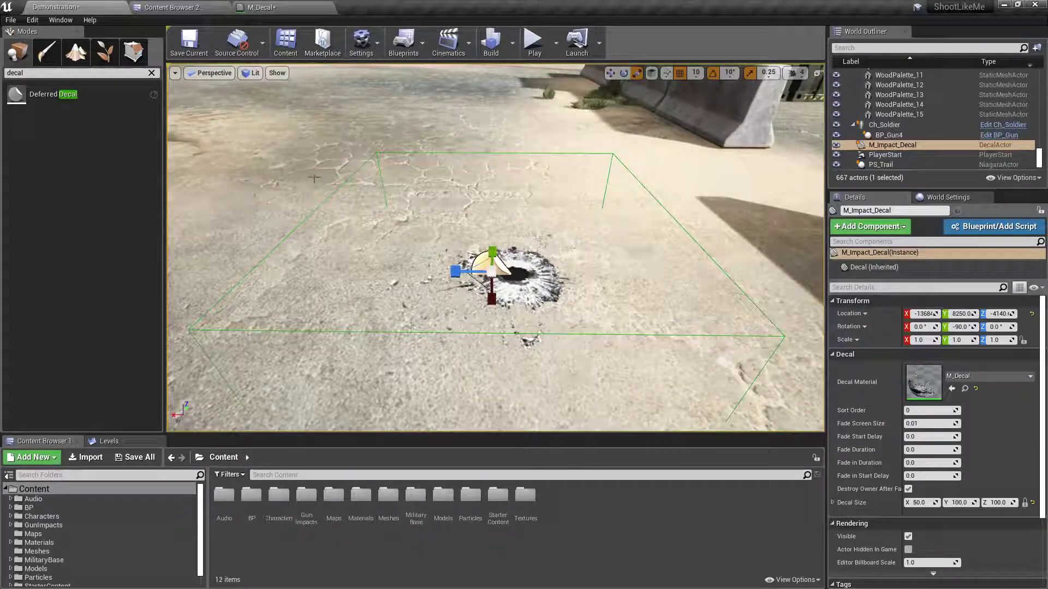
Step: Reduce the Decal Size to X 20, Y 40, Z 40 and inspect the bullet hole full screen from near and far
click(926, 503)
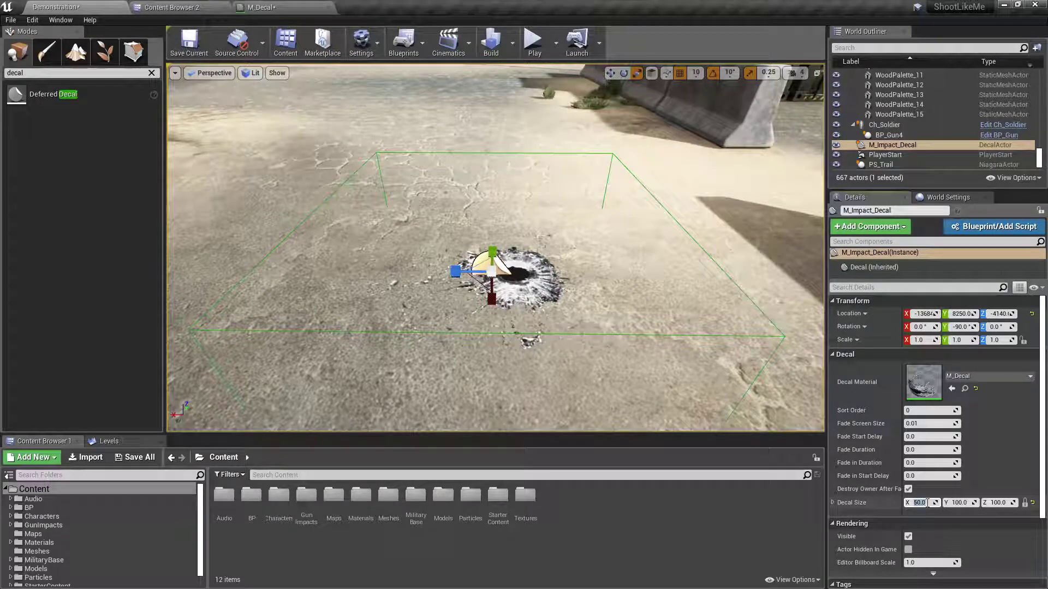
text(20)
key(Return)
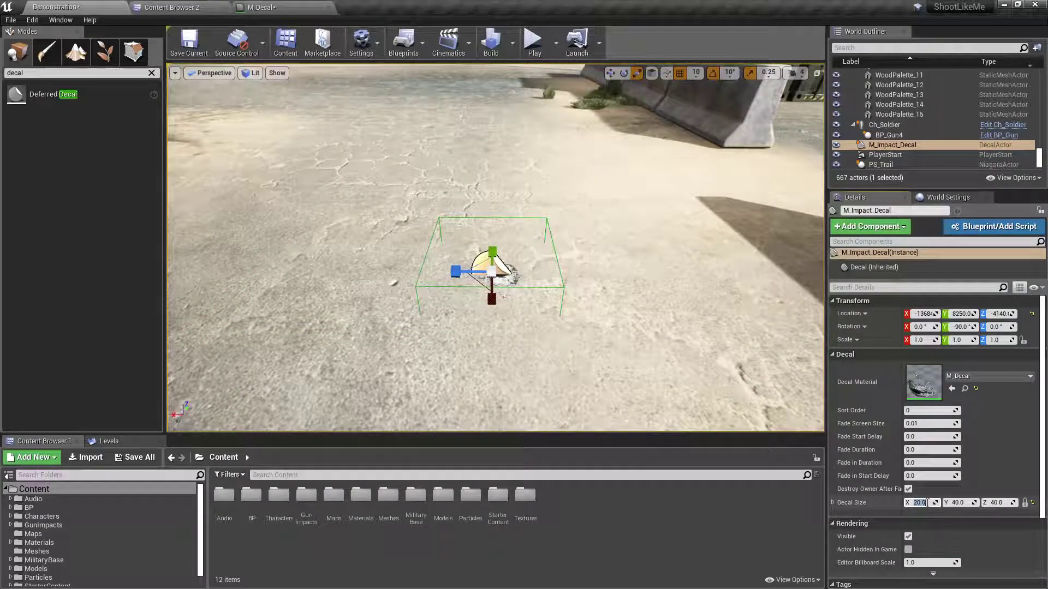
key(F11)
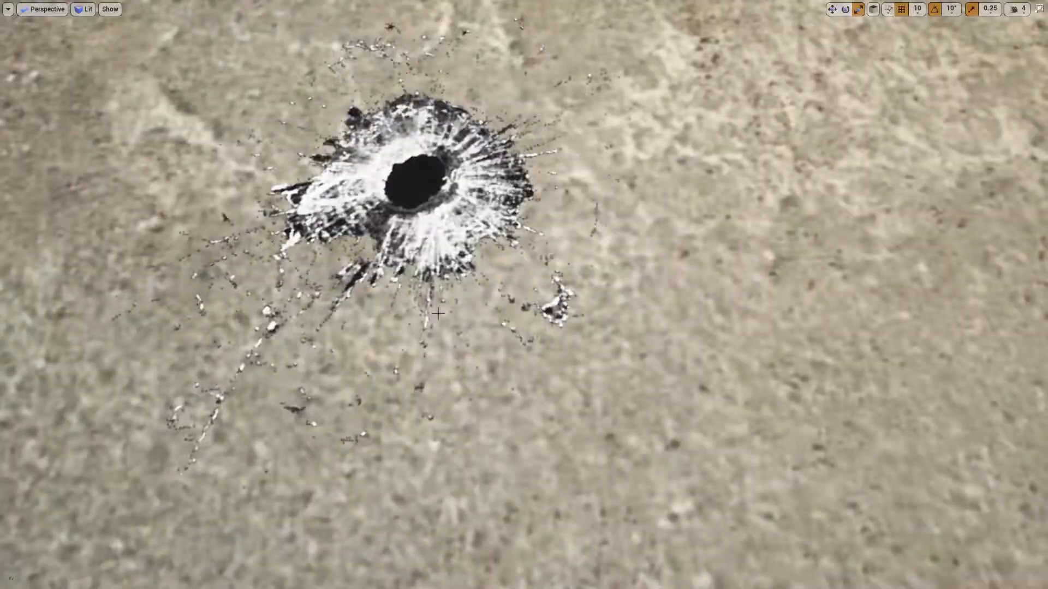
key(s)
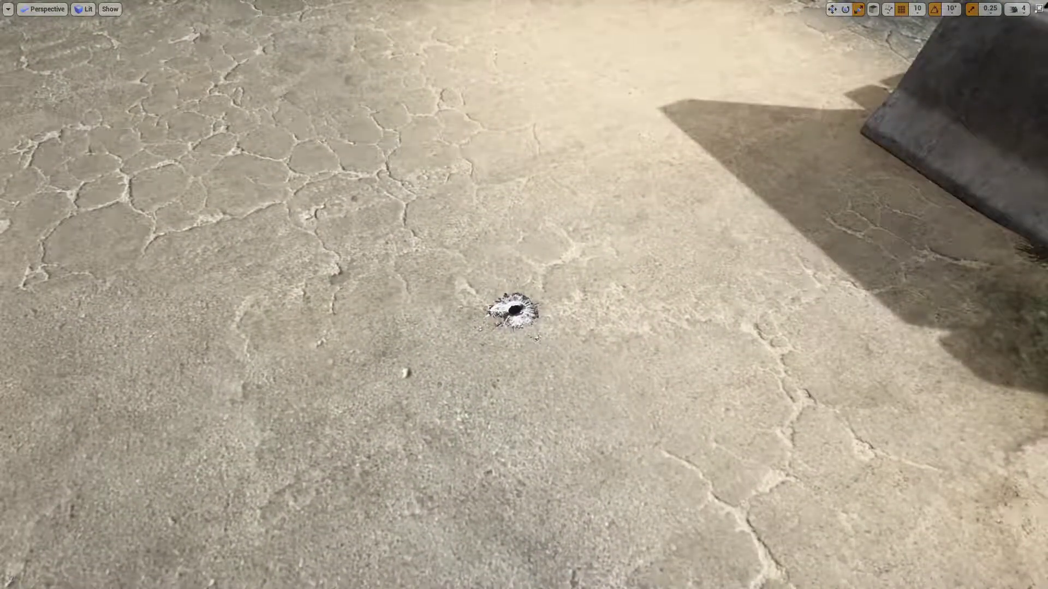
scroll(596, 358, down, 6)
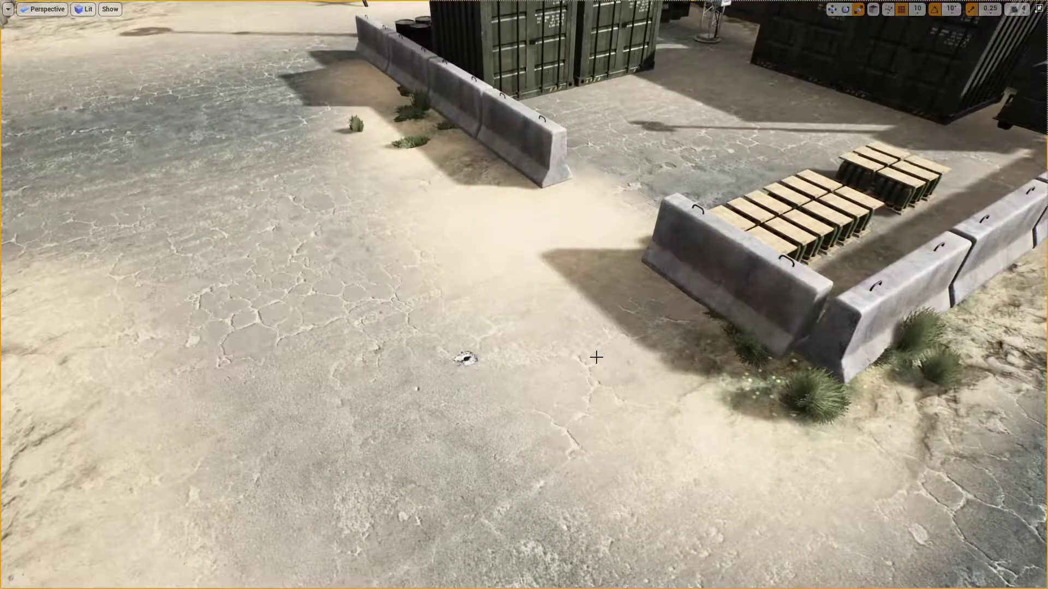
key(F11)
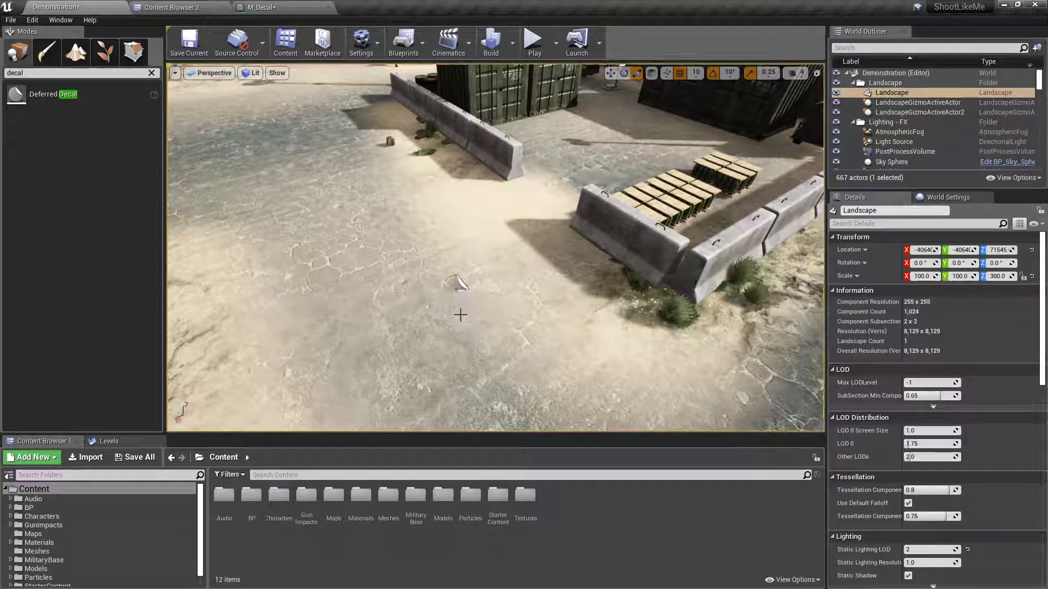
Step: Duplicate the ground decal and position the copy on top of the concrete barrier beside the wooden ammunition crates
click(460, 292)
right_drag(460, 292, 476, 346)
alt+drag(319, 307, 416, 310)
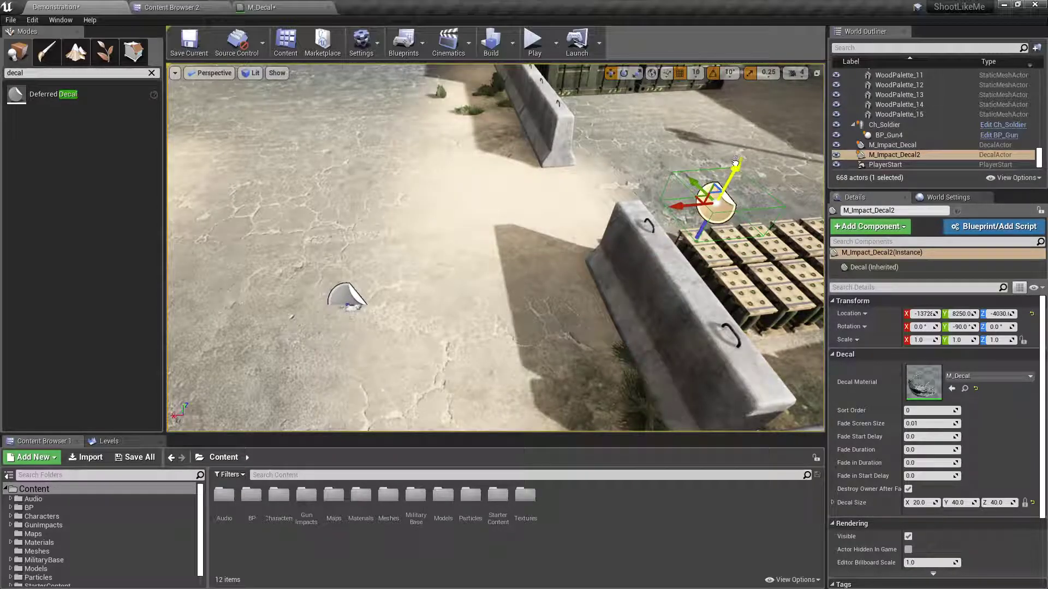
drag(736, 162, 726, 188)
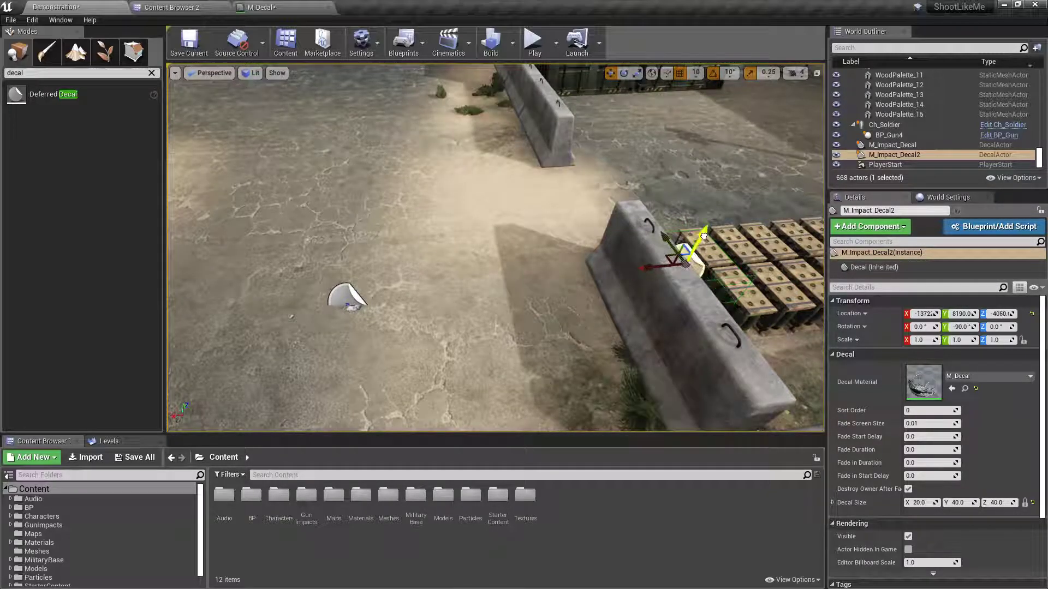
drag(703, 236, 709, 231)
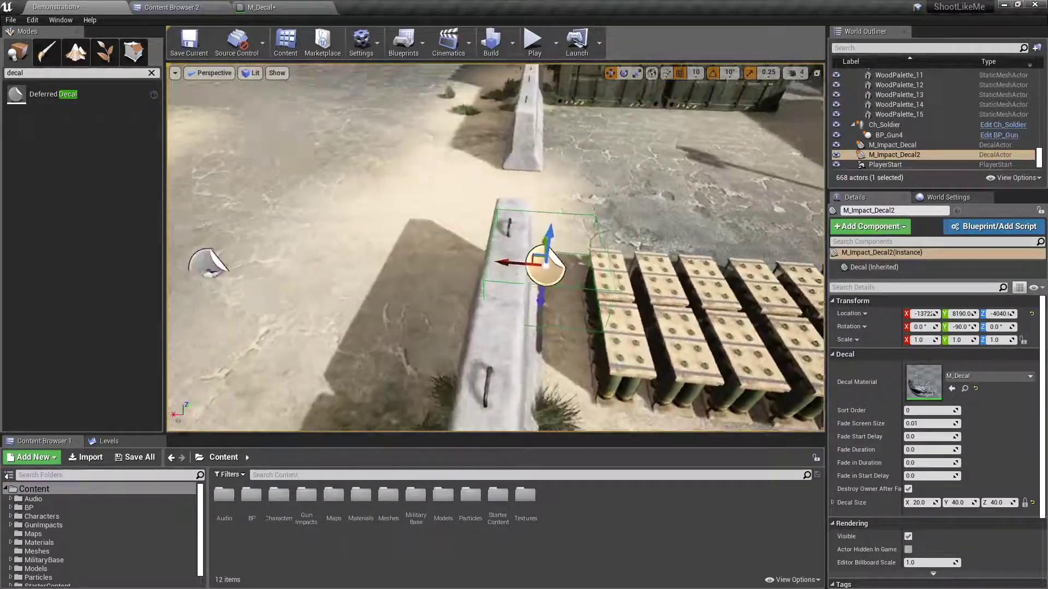
key(w)
right_drag(495, 248, 495, 276)
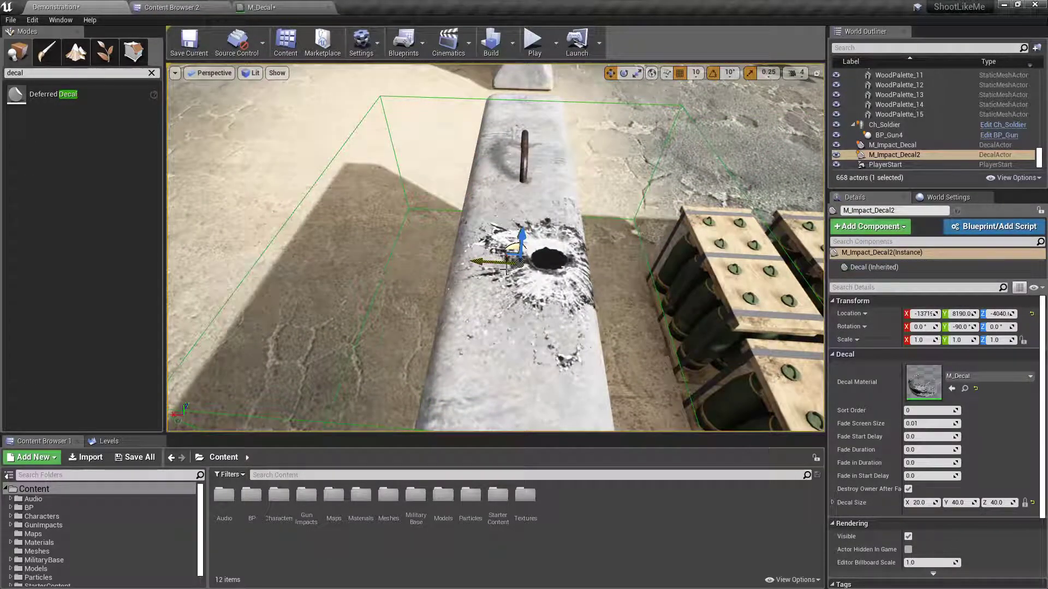
drag(480, 259, 453, 255)
Step: Duplicate the barrier decal and lower the copy onto the top of a wooden ammunition crate
key(s)
right_drag(714, 345, 674, 306)
key(a)
key(a)
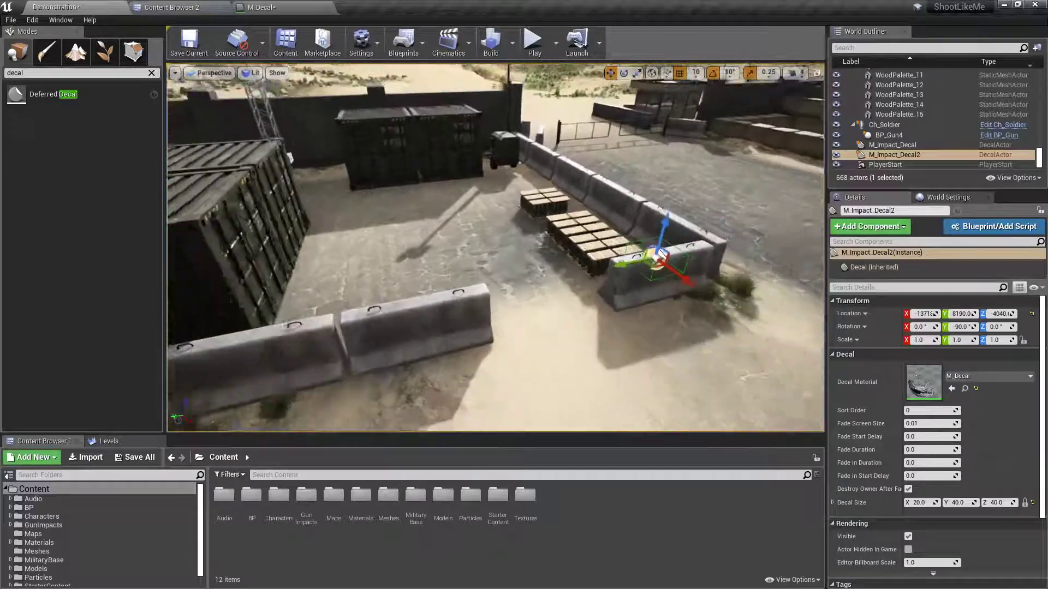
key(s)
right_drag(675, 388, 775, 436)
key(w)
key(w)
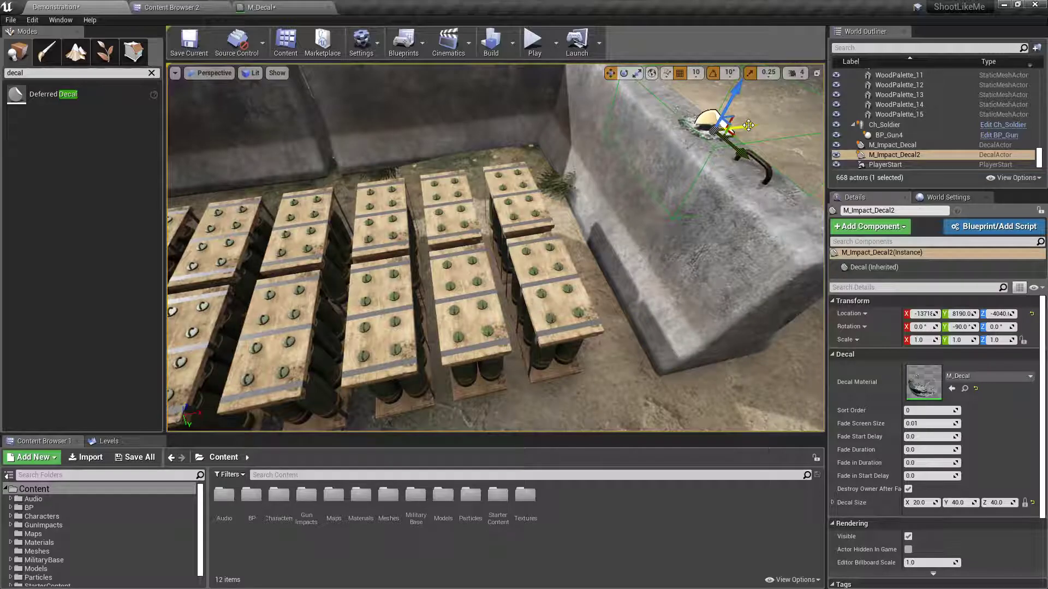
alt+drag(746, 121, 499, 179)
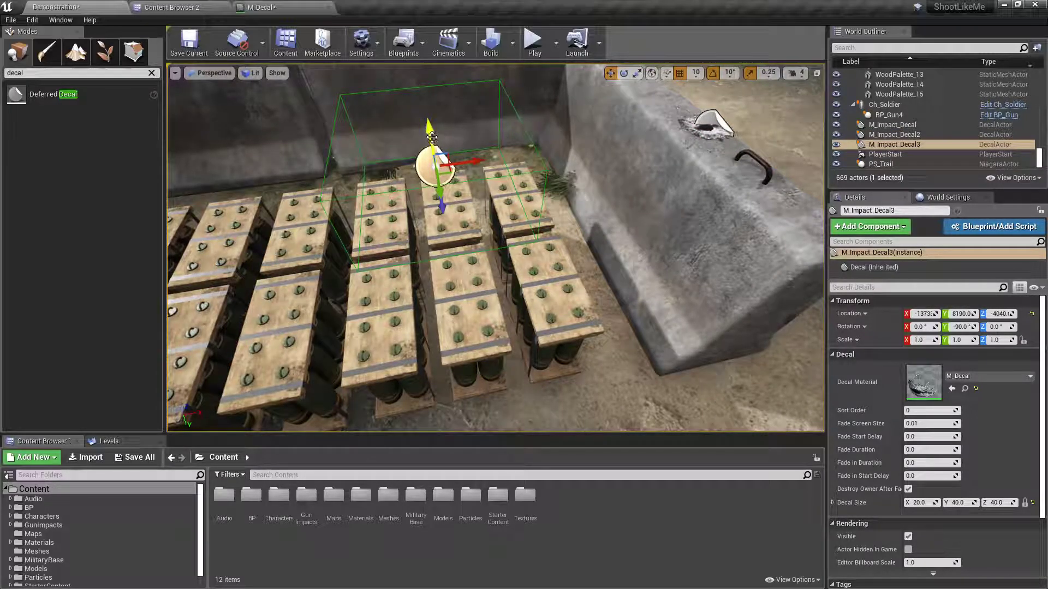
drag(431, 197, 432, 183)
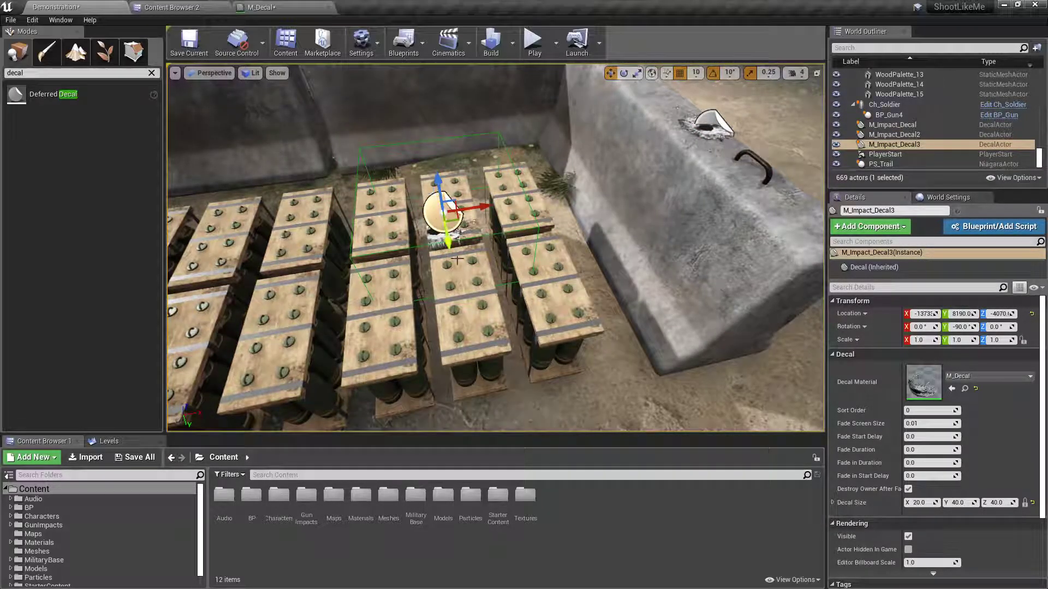
drag(456, 218, 463, 269)
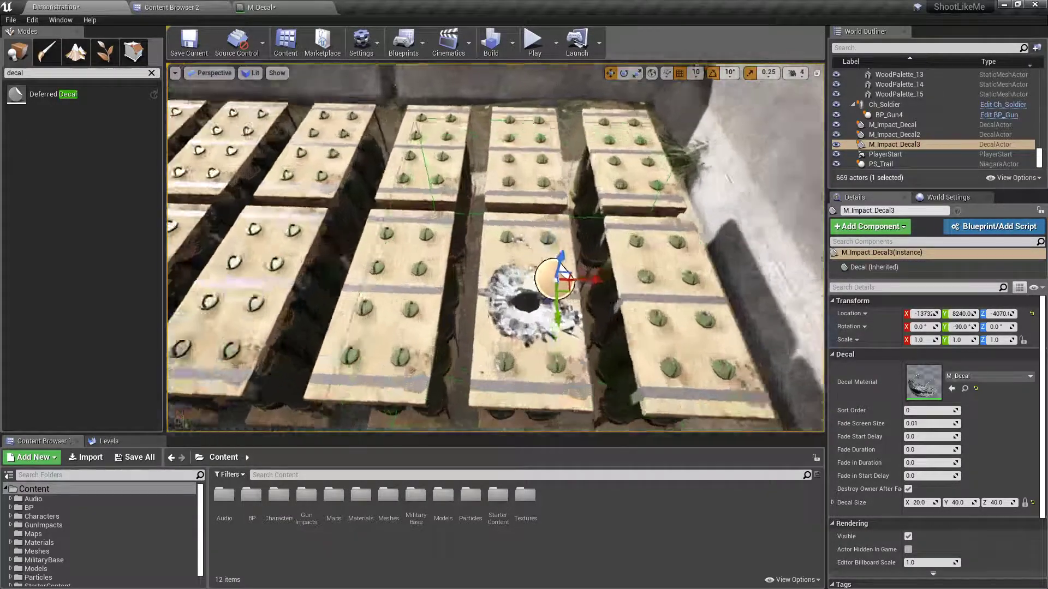
Step: Duplicate the wooden crate decal and place the copy on the ribbed top of the green metal container
right_drag(495, 248, 600, 248)
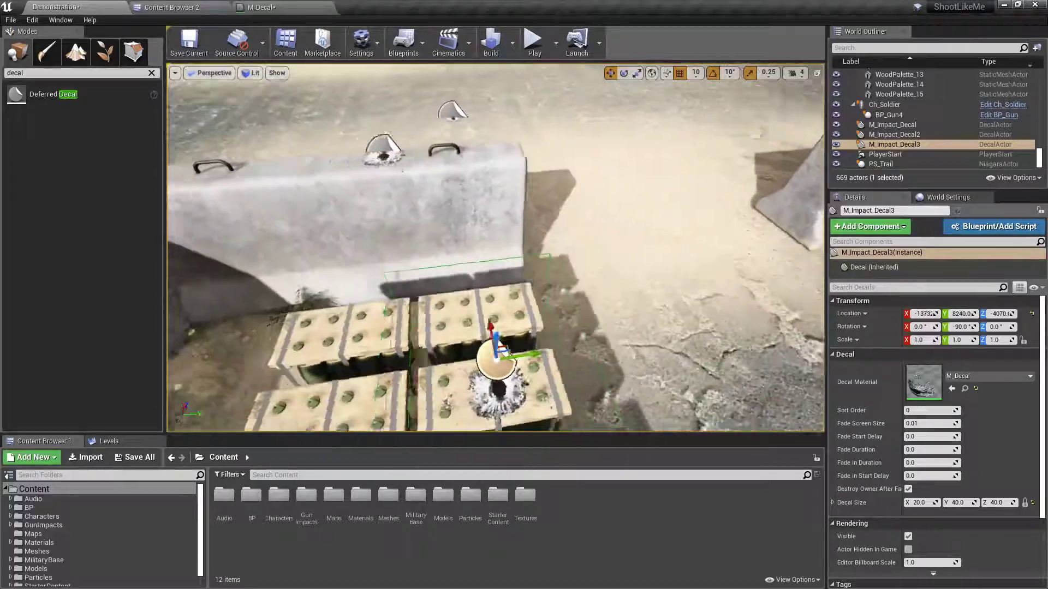
right_drag(495, 247, 568, 240)
right_drag(567, 281, 567, 281)
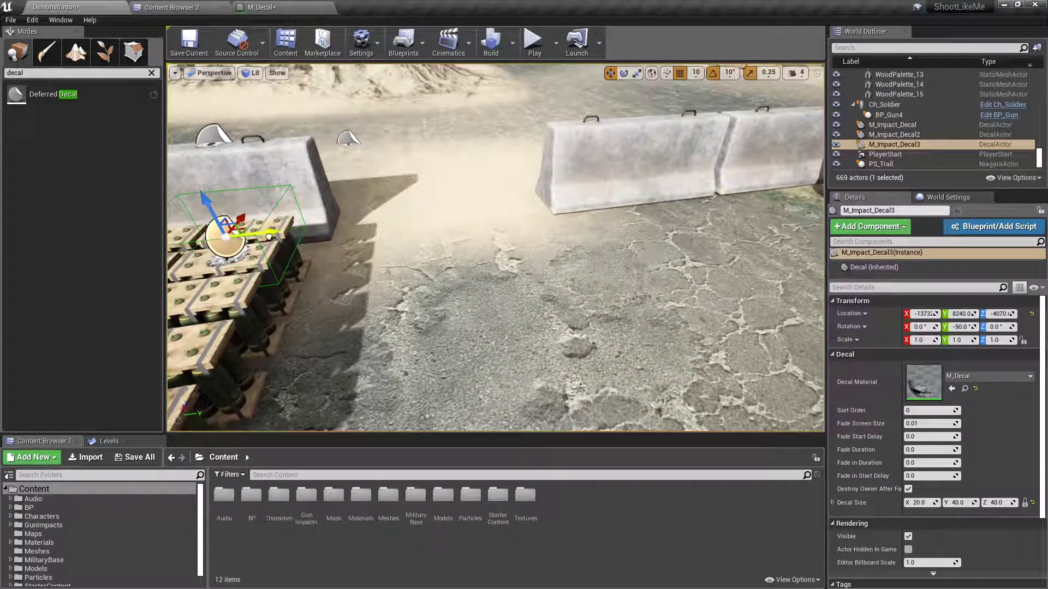
alt+drag(248, 228, 766, 217)
right_drag(766, 217, 814, 273)
right_drag(311, 288, 310, 288)
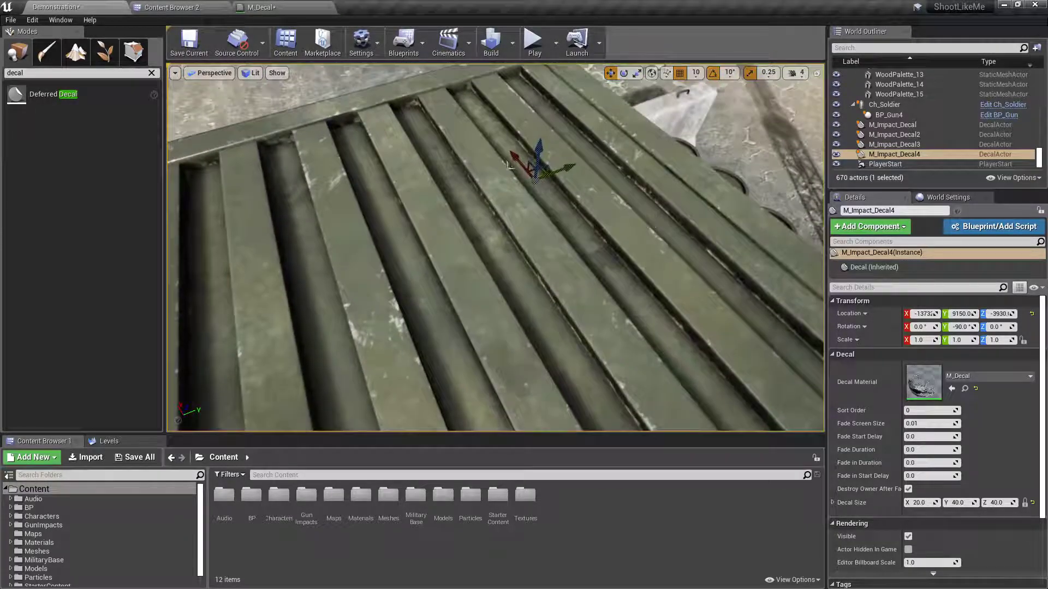
drag(569, 92, 532, 144)
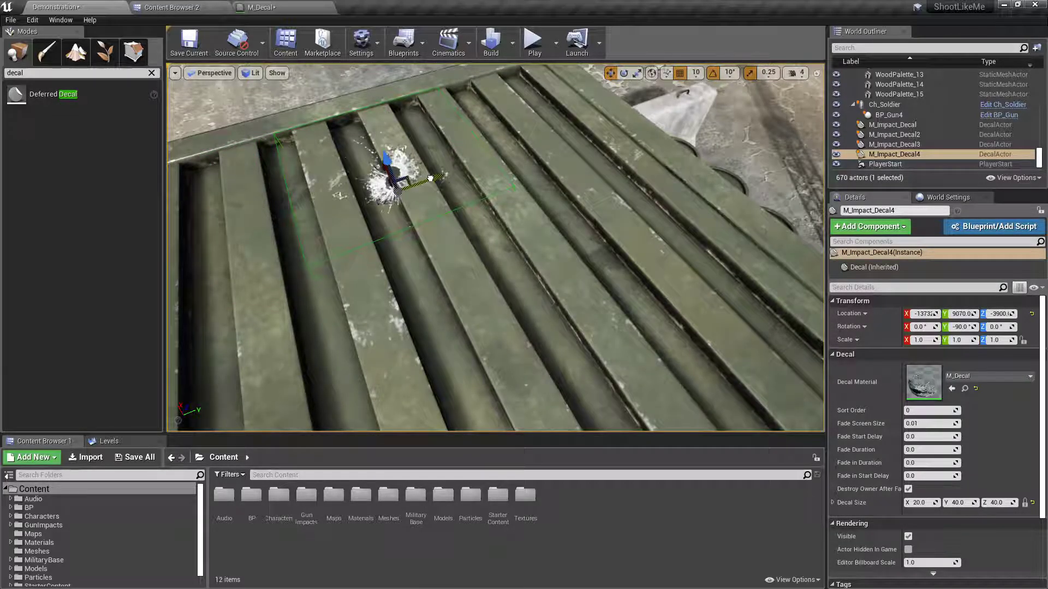
Step: Shift the container decal slightly along the Y axis and inspect it full screen from different angles
right_drag(446, 172, 460, 265)
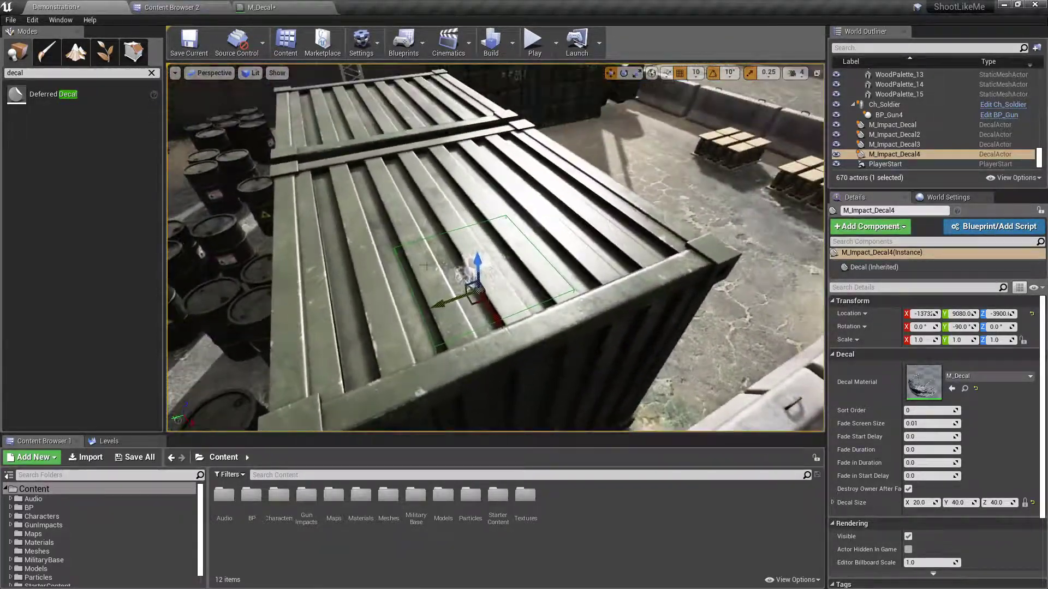
scroll(440, 260, up, 5)
scroll(440, 260, down, 5)
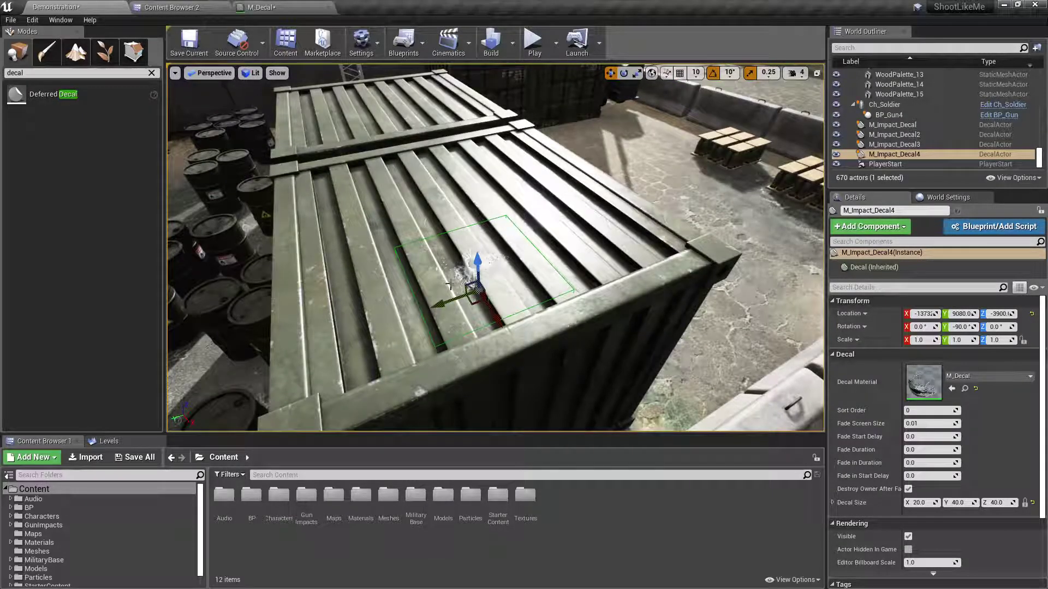
drag(439, 301, 457, 298)
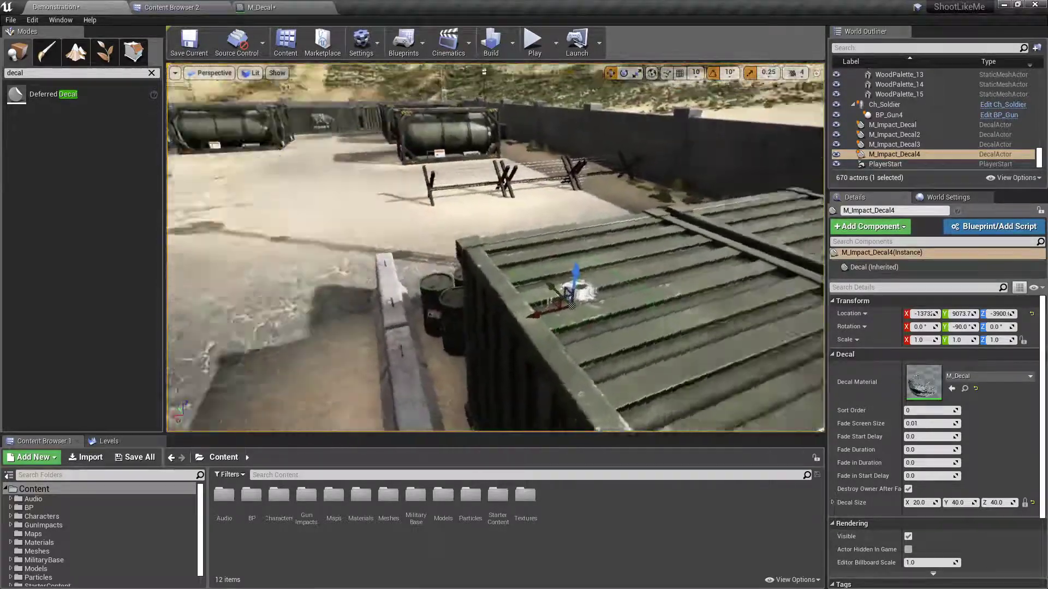
right_drag(495, 247, 382, 218)
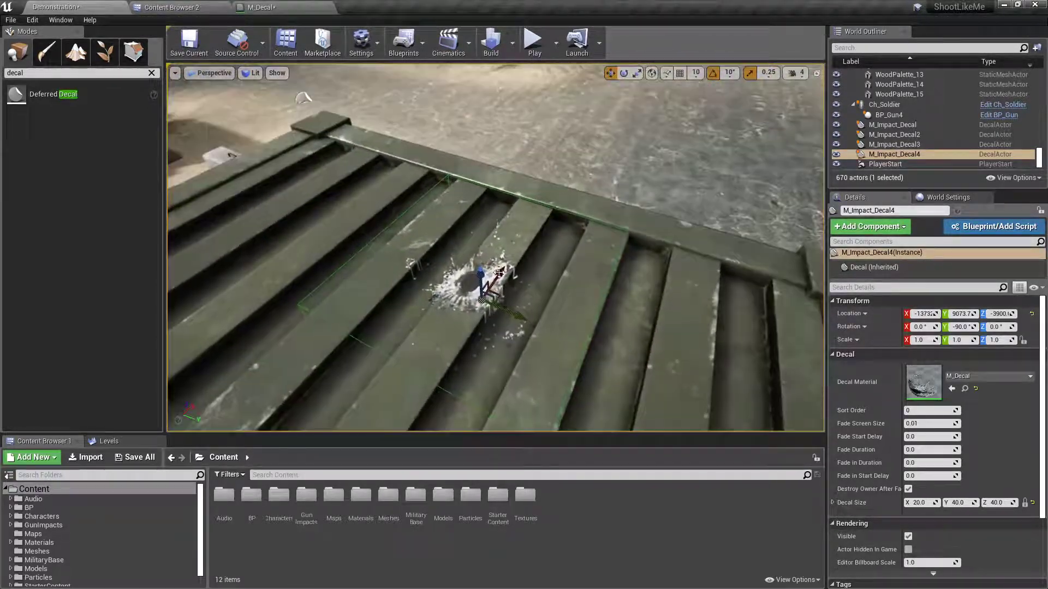
key(F11)
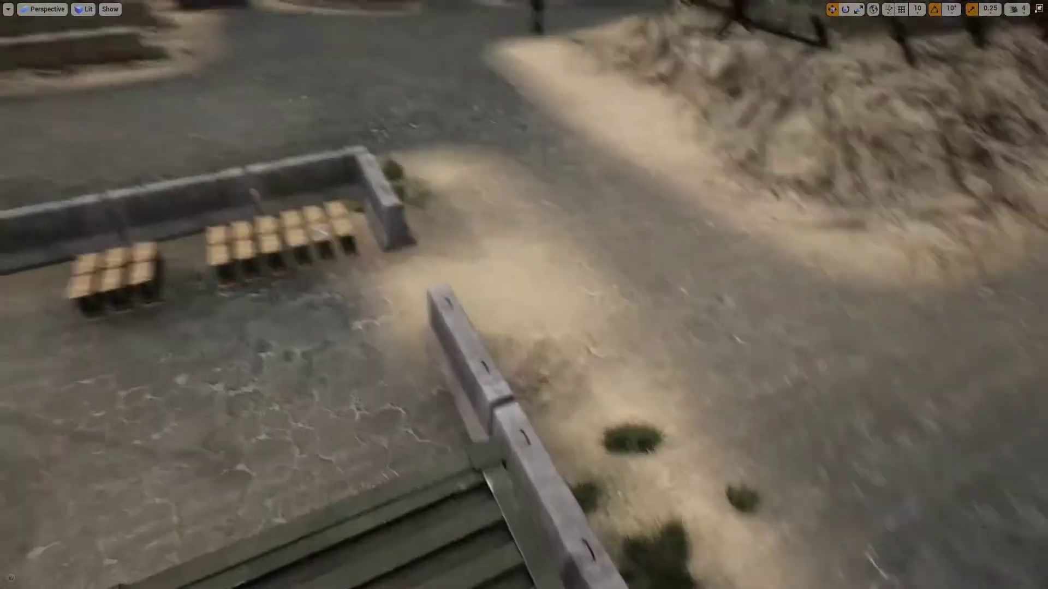
right_drag(459, 251, 465, 226)
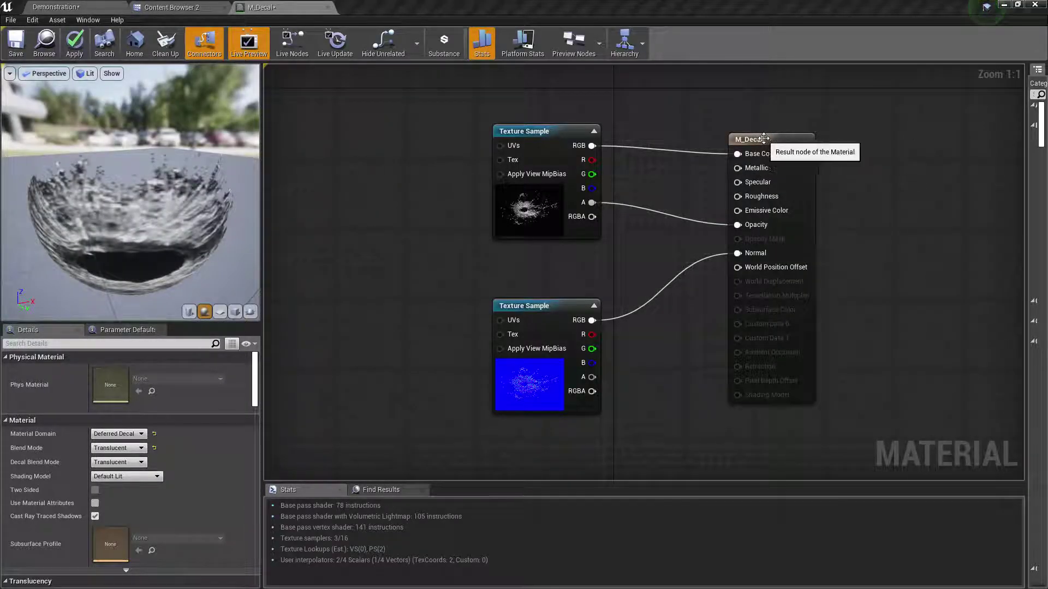
Step: Move the M_Decal result node farther from the texture samples in the material graph
drag(742, 178, 873, 204)
right_click(869, 195)
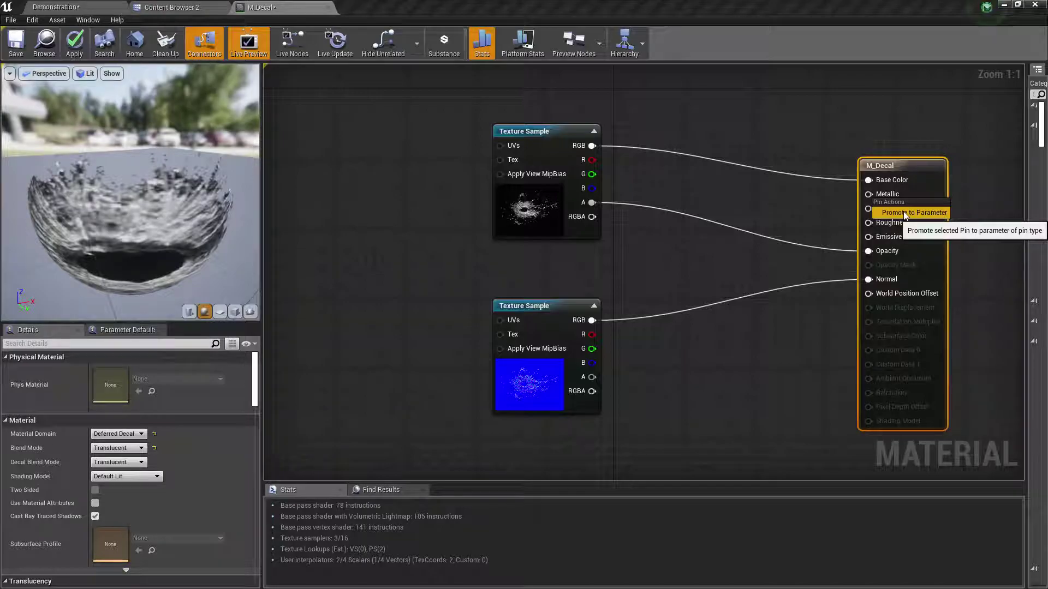
click(901, 208)
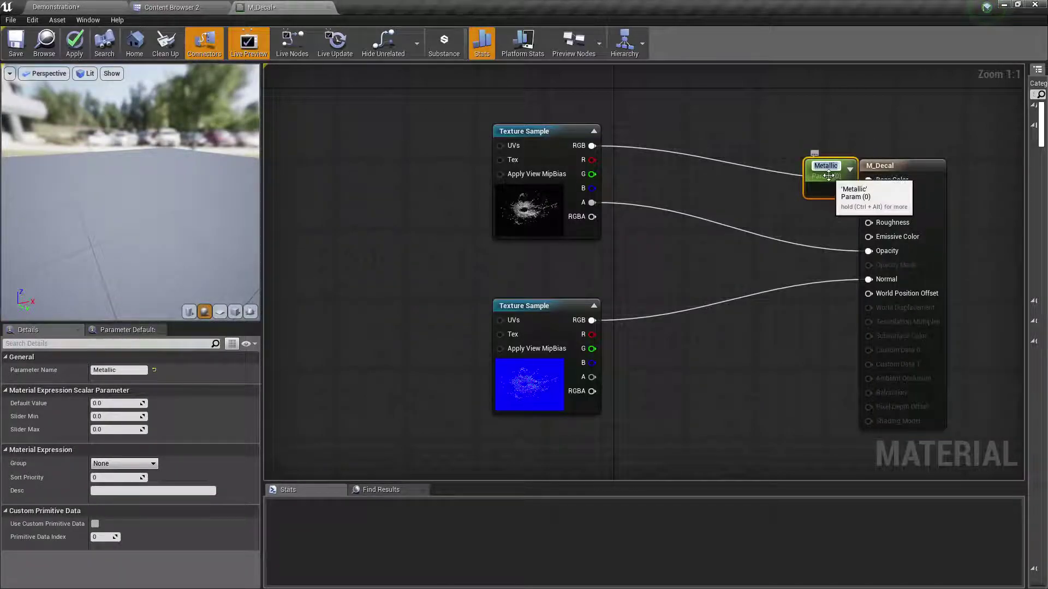
drag(839, 179, 763, 214)
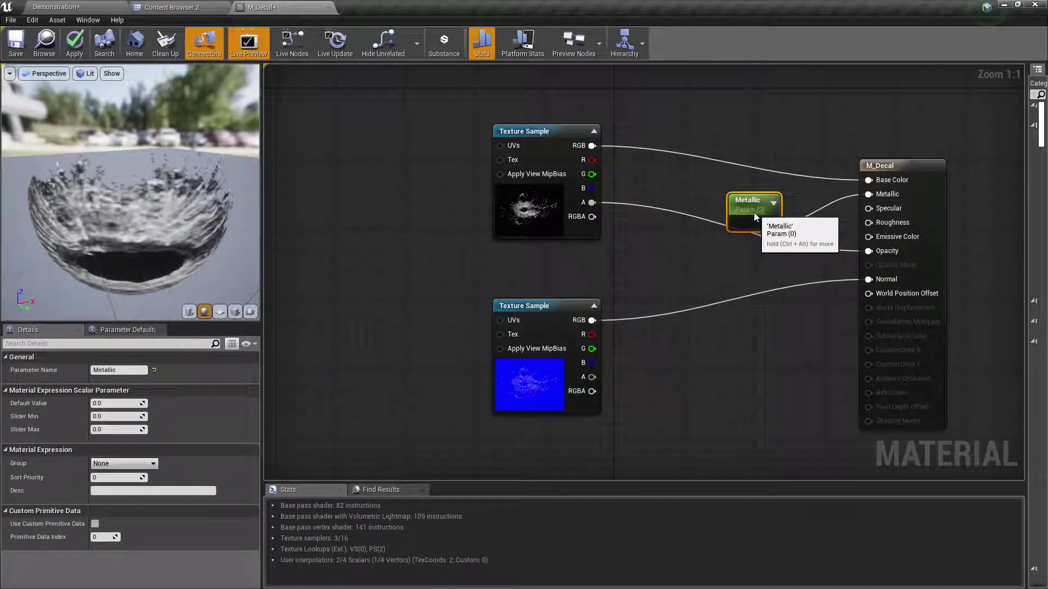
key(Delete)
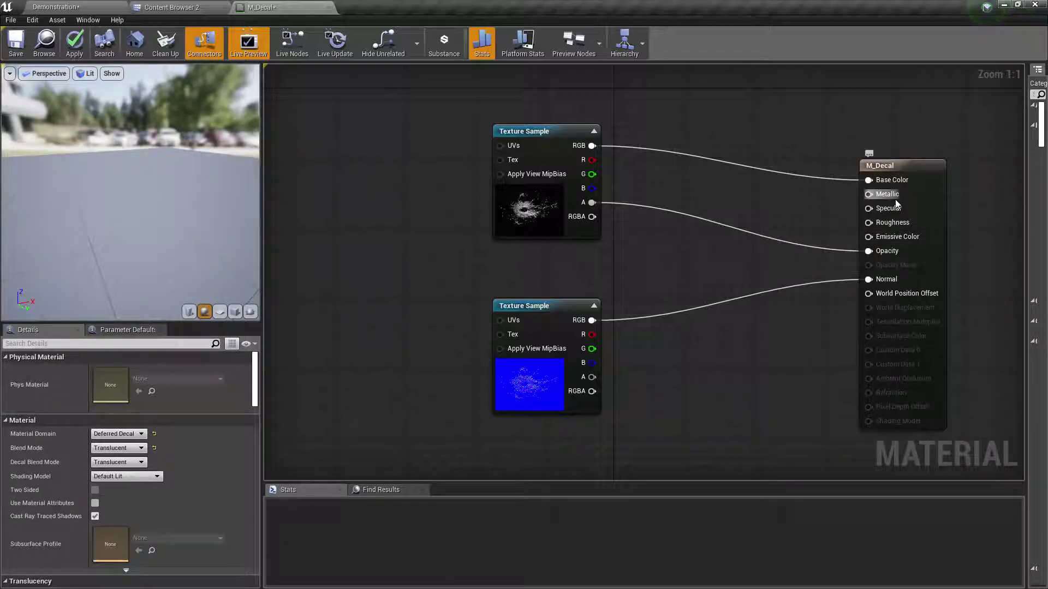
Step: Create a Constant node with value 1 and feed it into the Metallic, Specular and Roughness inputs of M_Decal
drag(868, 194, 775, 247)
text(const)
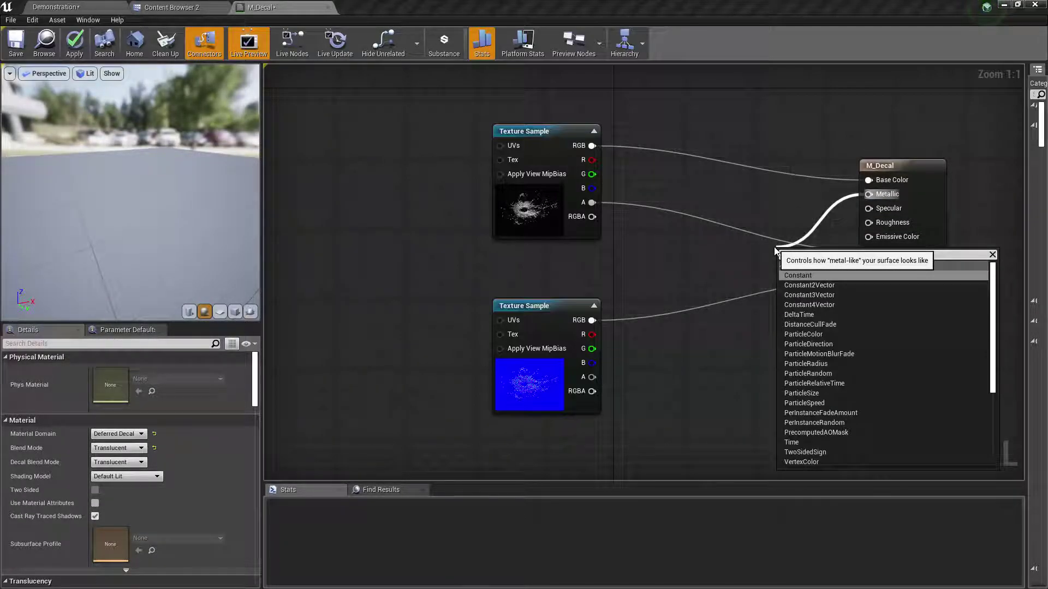
key(Return)
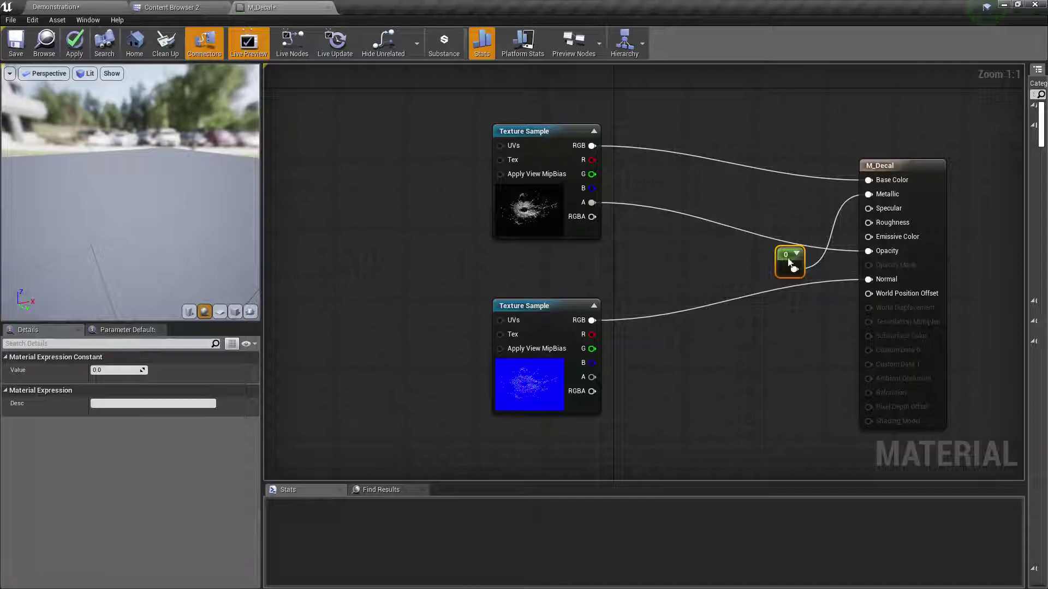
drag(783, 254, 789, 216)
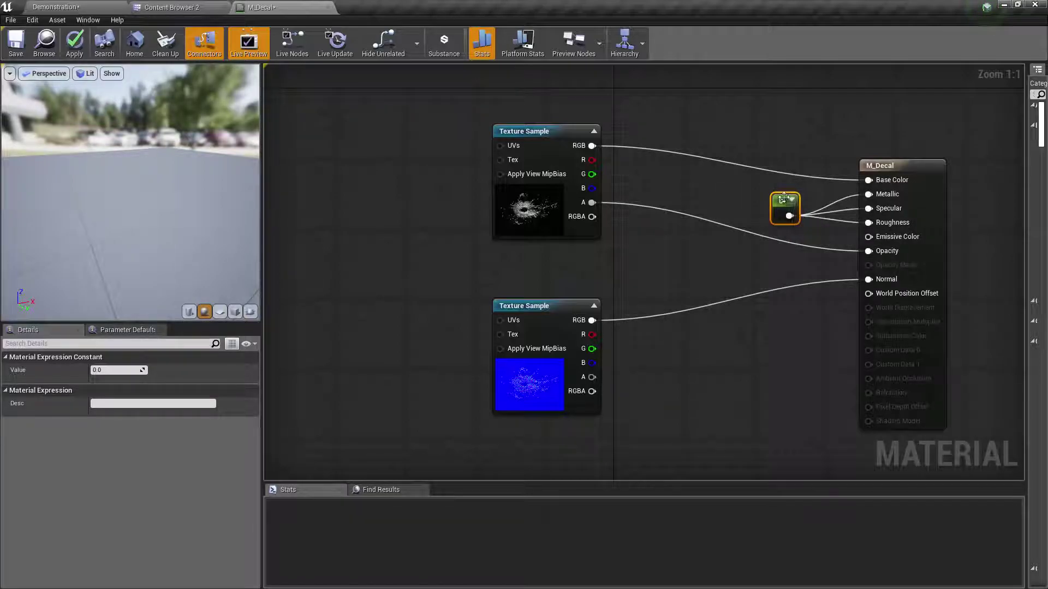
click(131, 370)
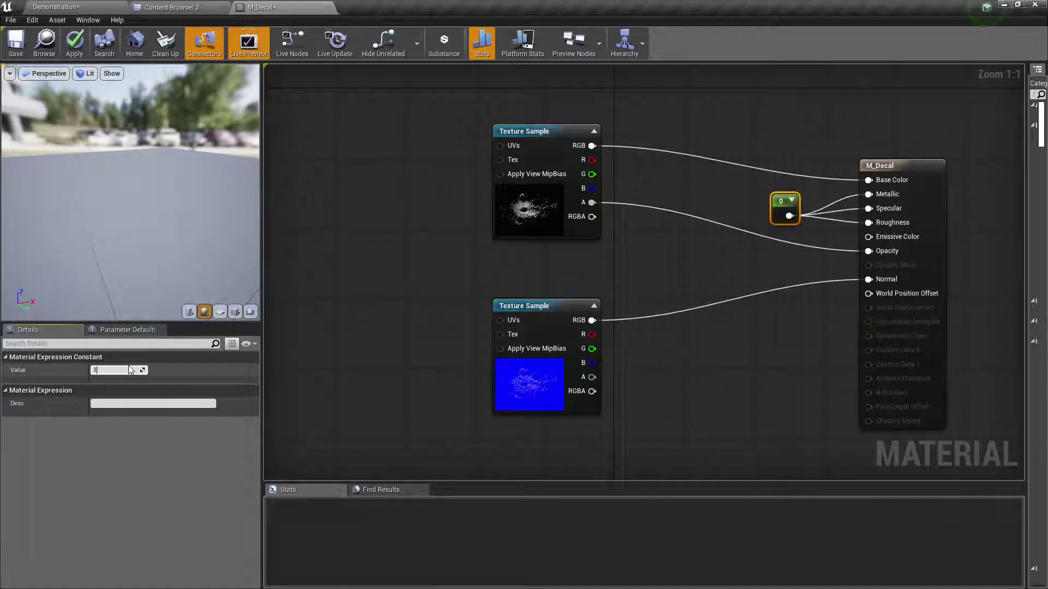
key(Return)
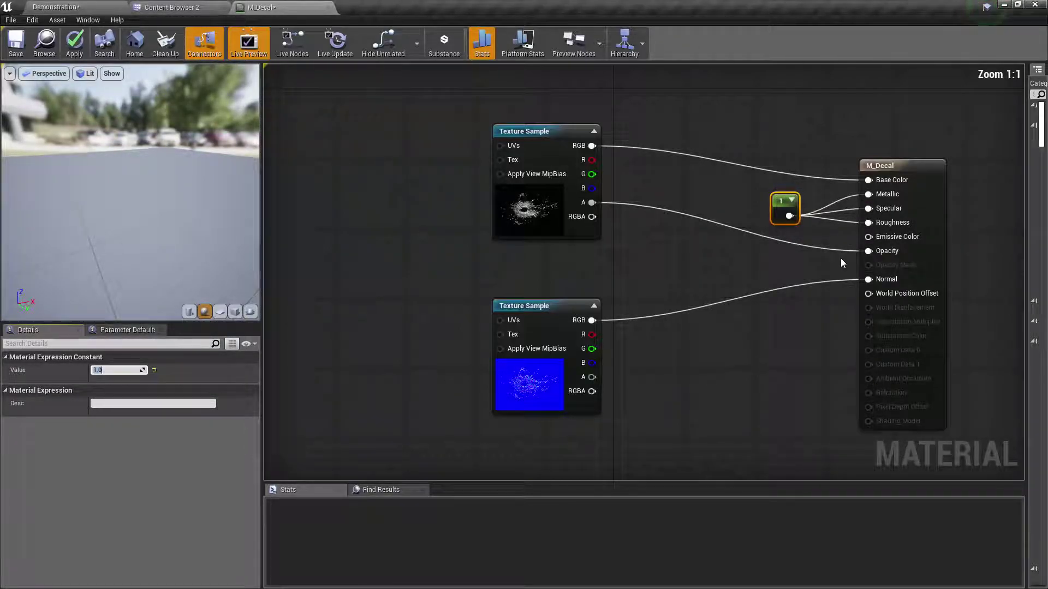
Step: Move the BulletHole_D texture sample farther from the result node and break its RGB link to Base Color
right_drag(765, 276, 709, 284)
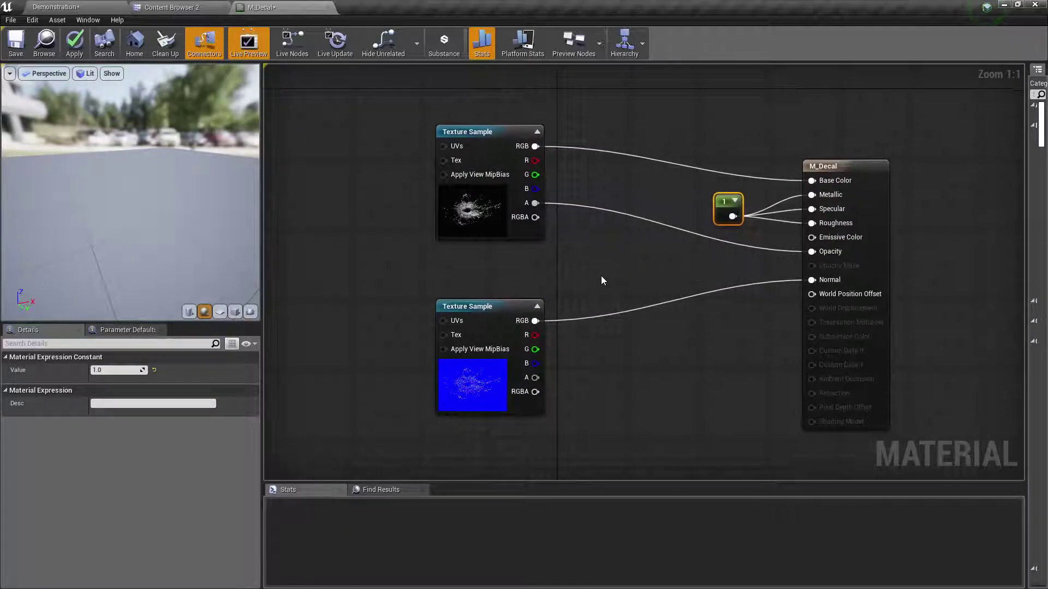
right_drag(598, 274, 724, 289)
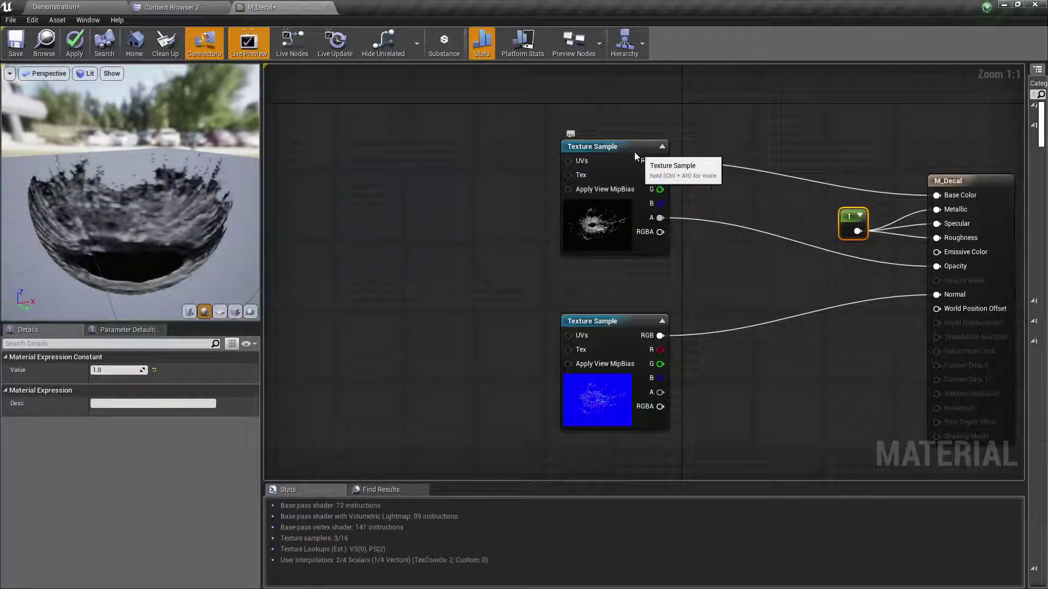
drag(636, 158, 474, 167)
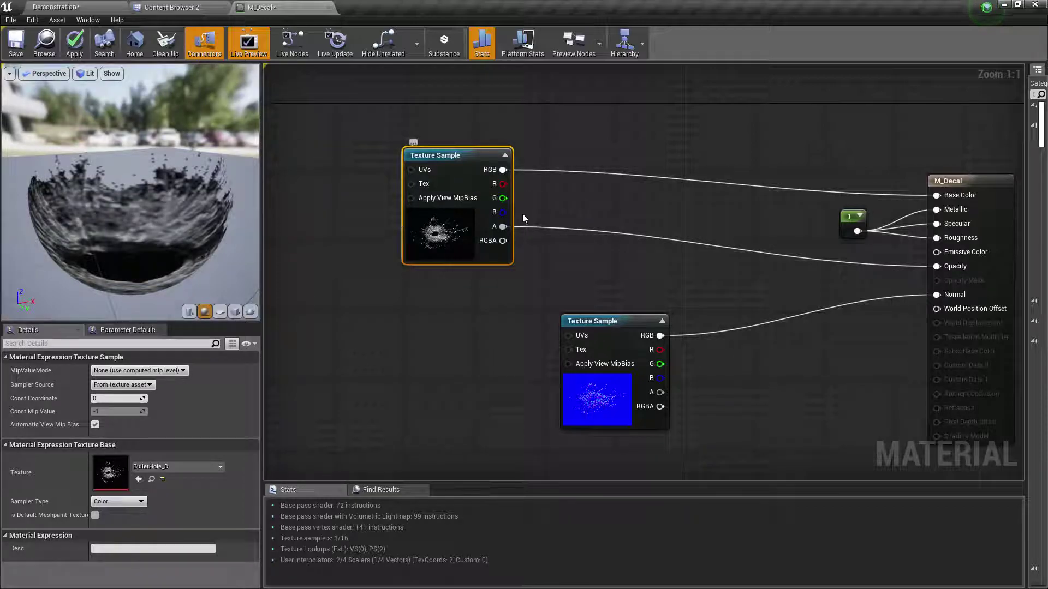
right_click(503, 170)
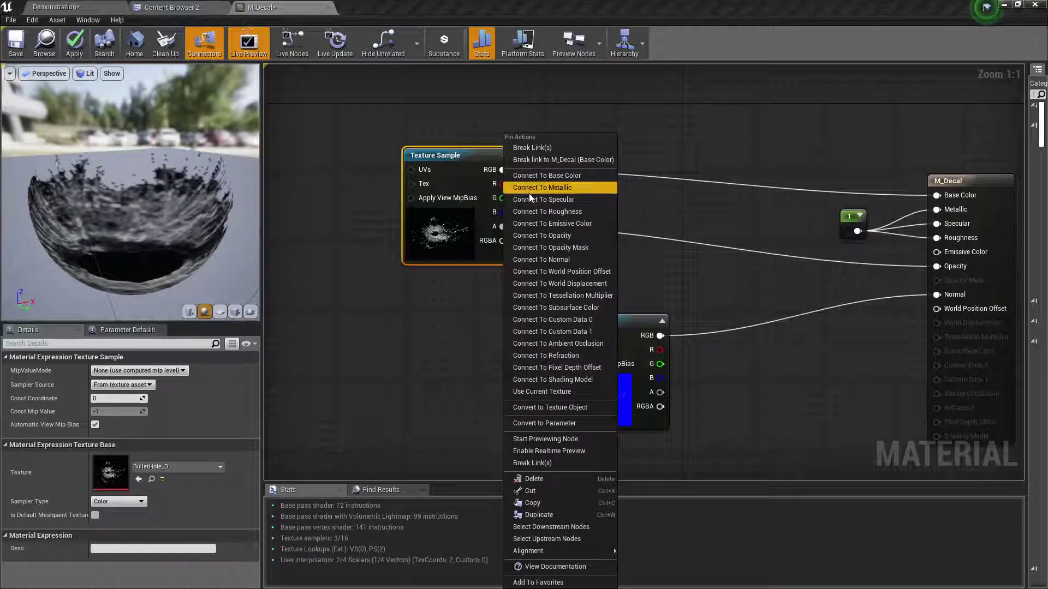
click(522, 151)
Step: Route the BulletHole_D red channel through a new Desaturation node into Base Color and line the node up with the texture sample
drag(502, 184, 570, 179)
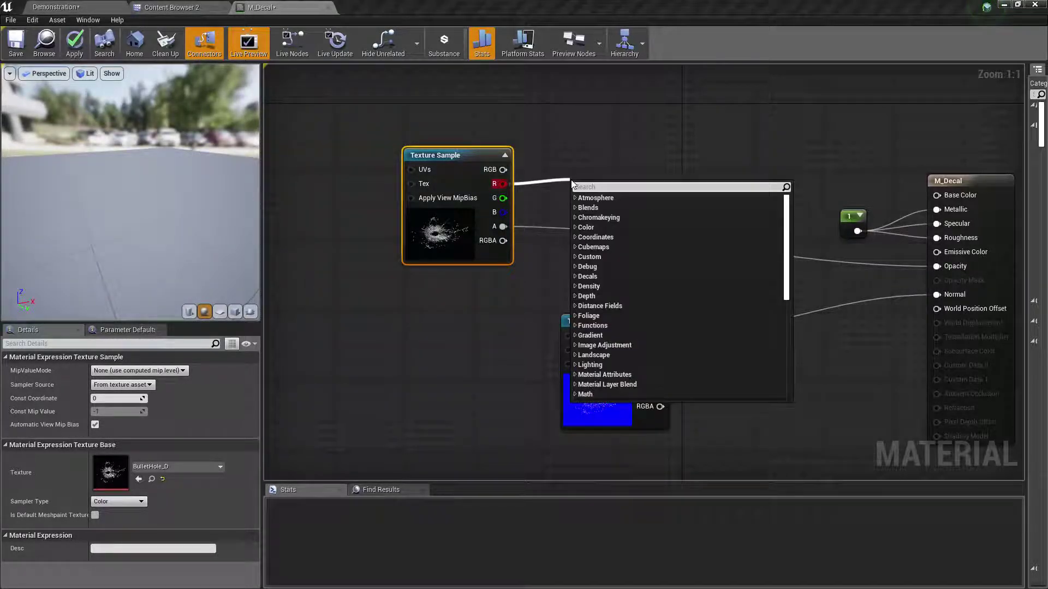
text(desat)
key(Return)
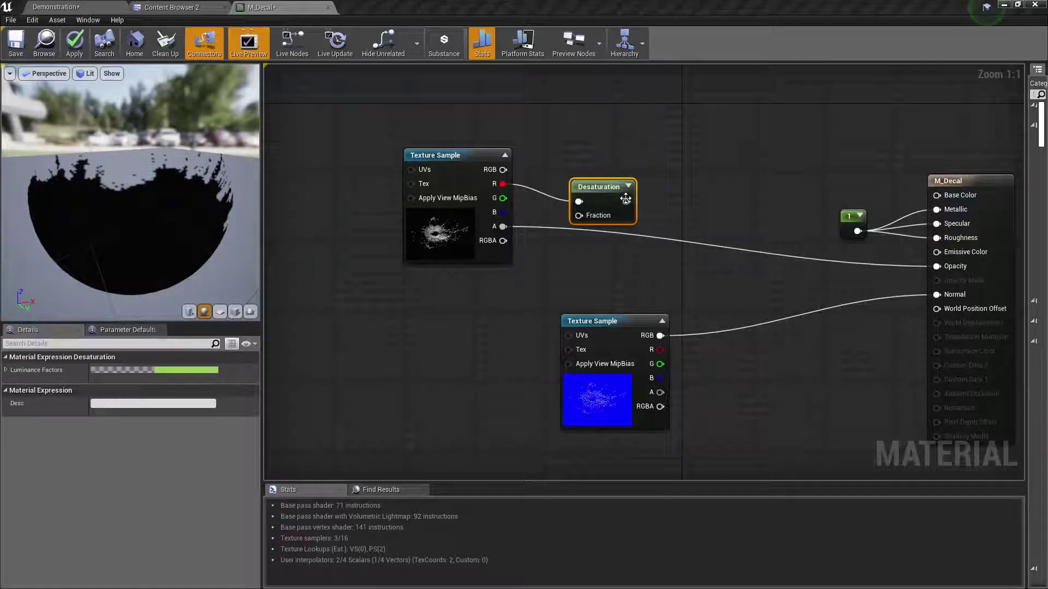
drag(626, 202, 937, 195)
drag(601, 203, 600, 172)
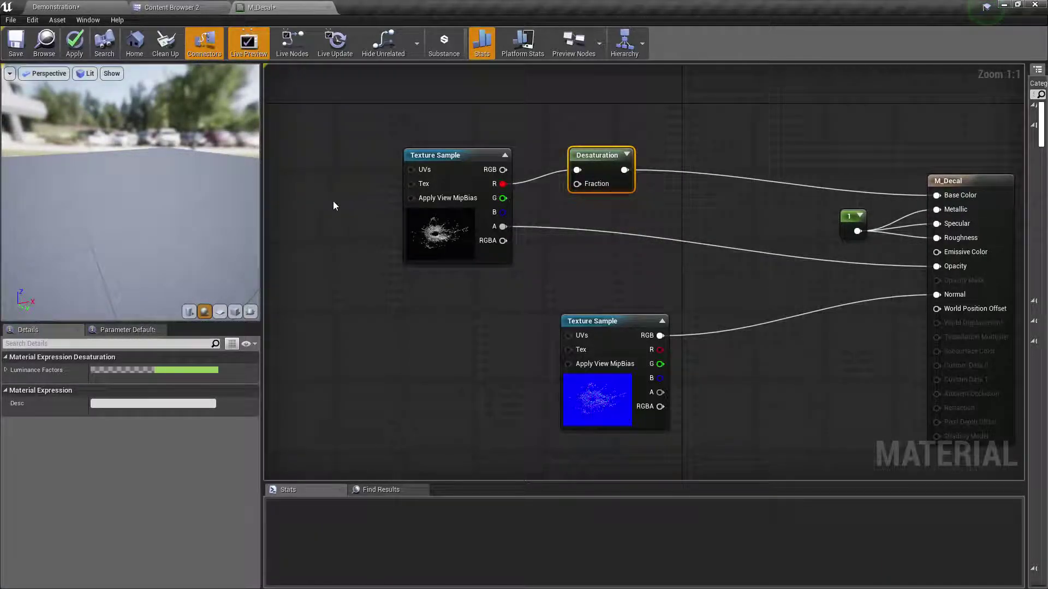
Step: Examine the desaturated bullet hole on the material preview sphere and on the wooden ammunition crate in the level
mouse_move(164, 178)
mouse_down()
mouse_move(245, 177)
mouse_move(167, 178)
mouse_up()
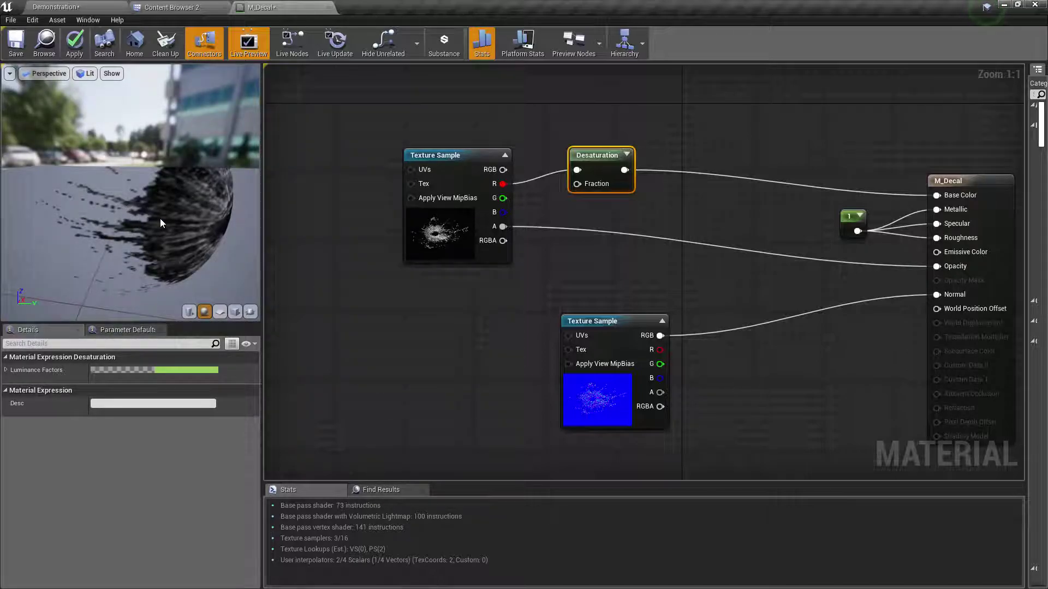
drag(213, 221, 208, 219)
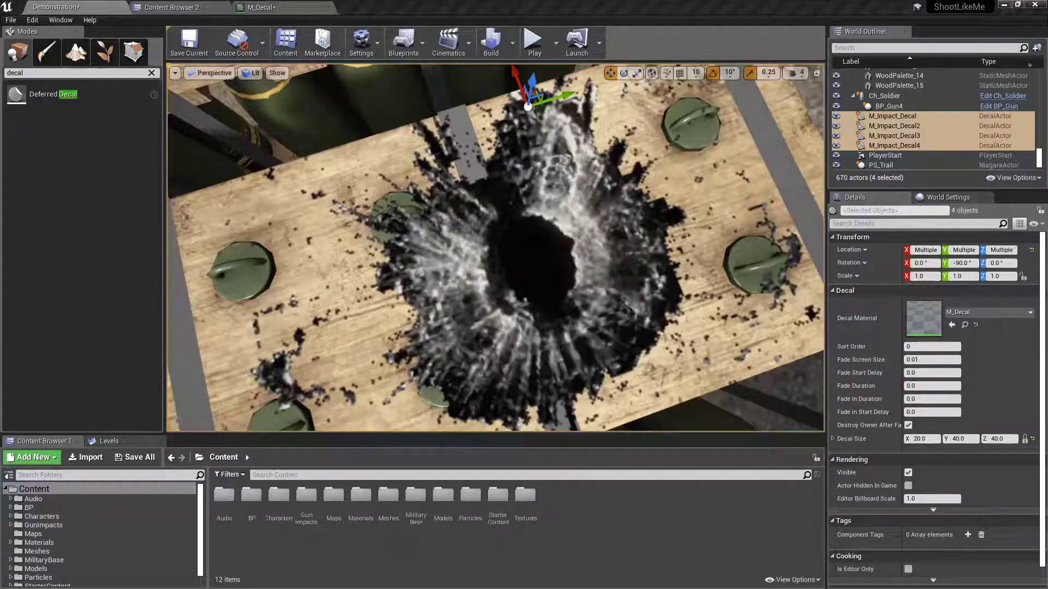
mouse_move(360, 340)
right_down()
mouse_move(415, 327)
mouse_move(376, 339)
mouse_move(404, 349)
mouse_move(383, 322)
mouse_move(369, 341)
right_up()
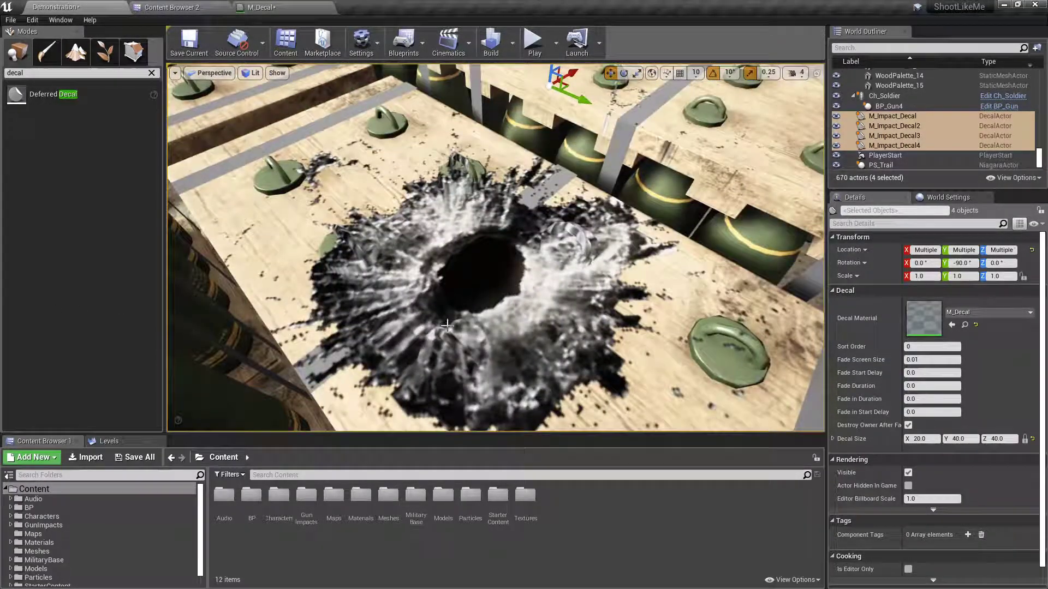
mouse_move(447, 326)
right_down()
mouse_move(454, 337)
mouse_move(461, 321)
mouse_move(443, 317)
mouse_move(447, 333)
right_up()
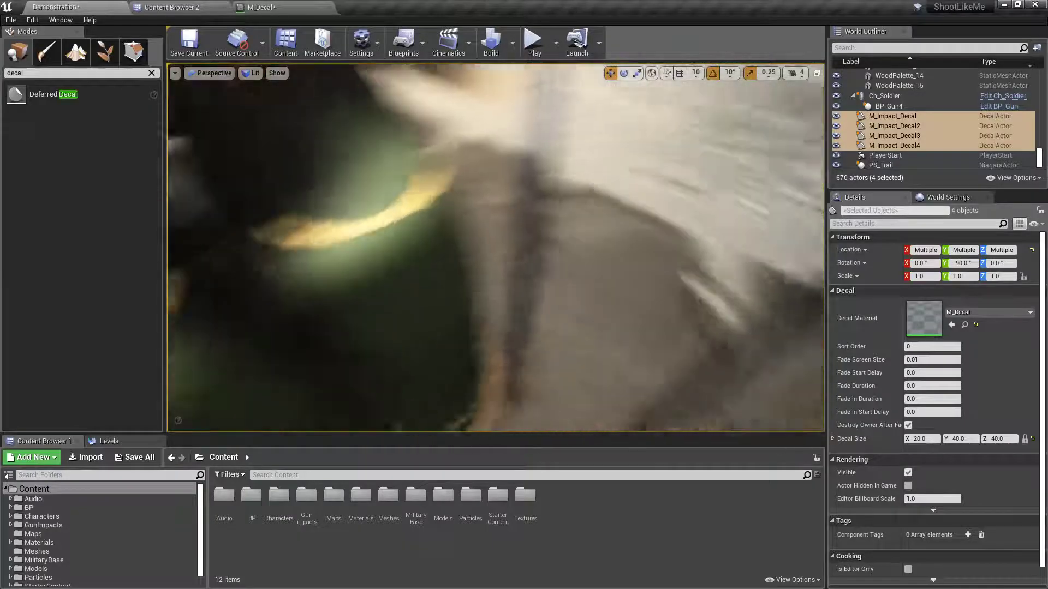
key(f)
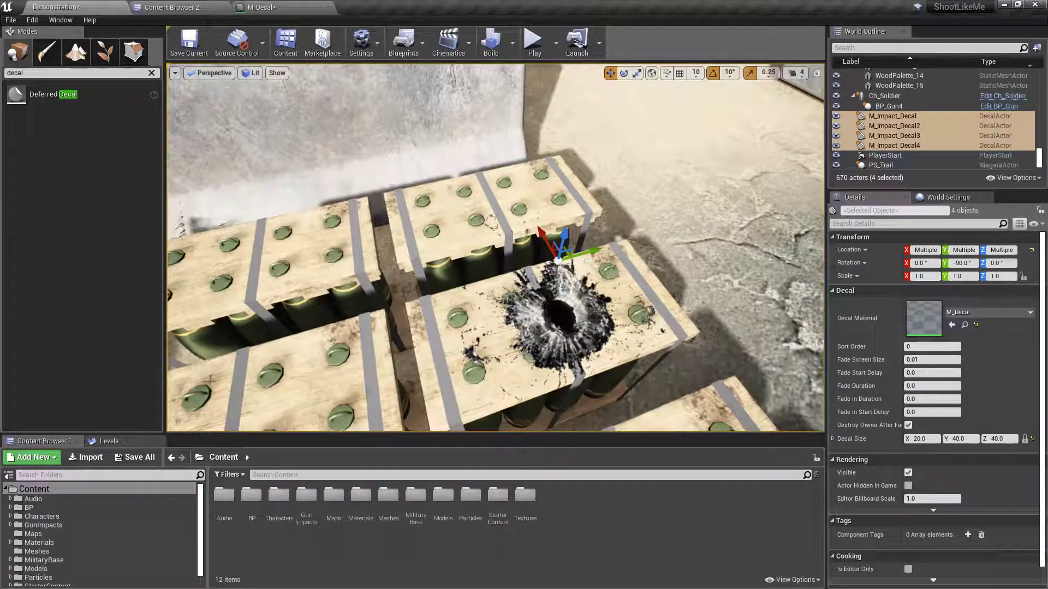
Step: Insert a Multiply node between the BulletHole_D alpha channel and the Opacity input in the M_Decal material
click(262, 7)
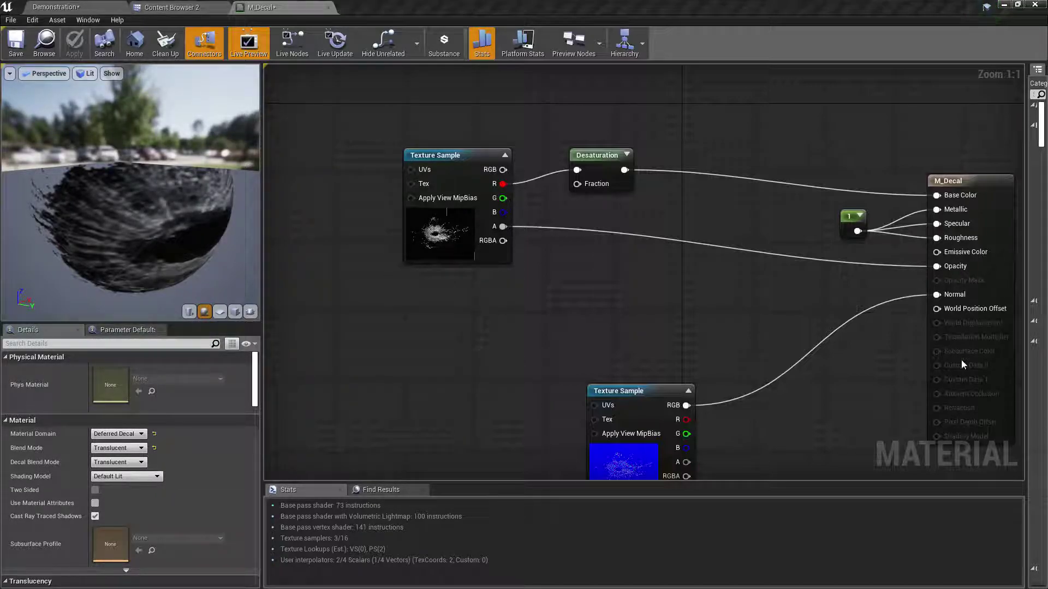
drag(502, 226, 644, 241)
drag(936, 266, 645, 245)
text(multiply)
key(Return)
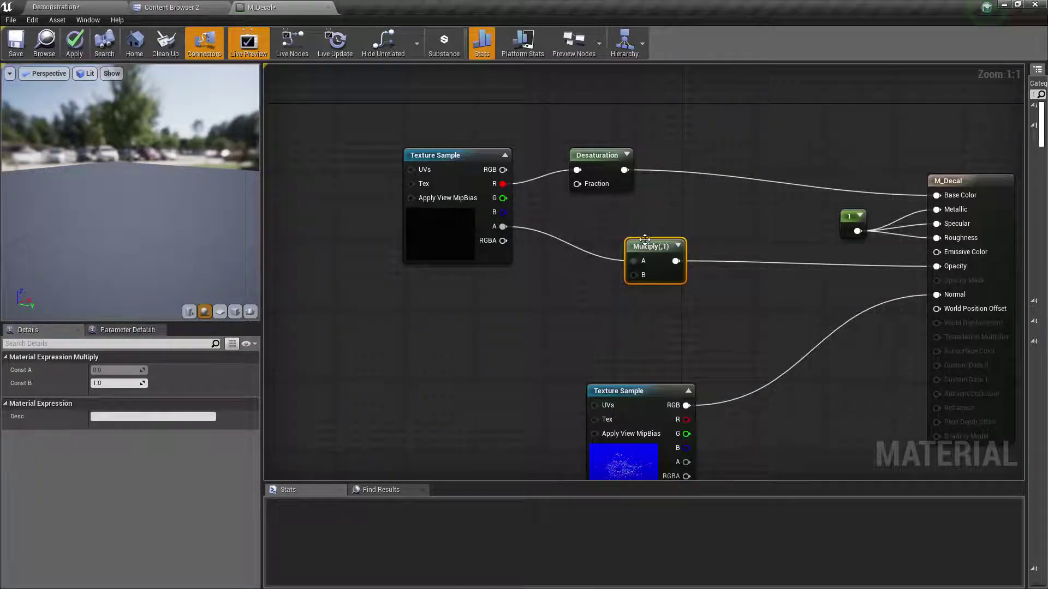
Step: Promote the Multiply node's B input to a parameter named transparency multiplier and place it below and left of the Multiply node
right_click(635, 275)
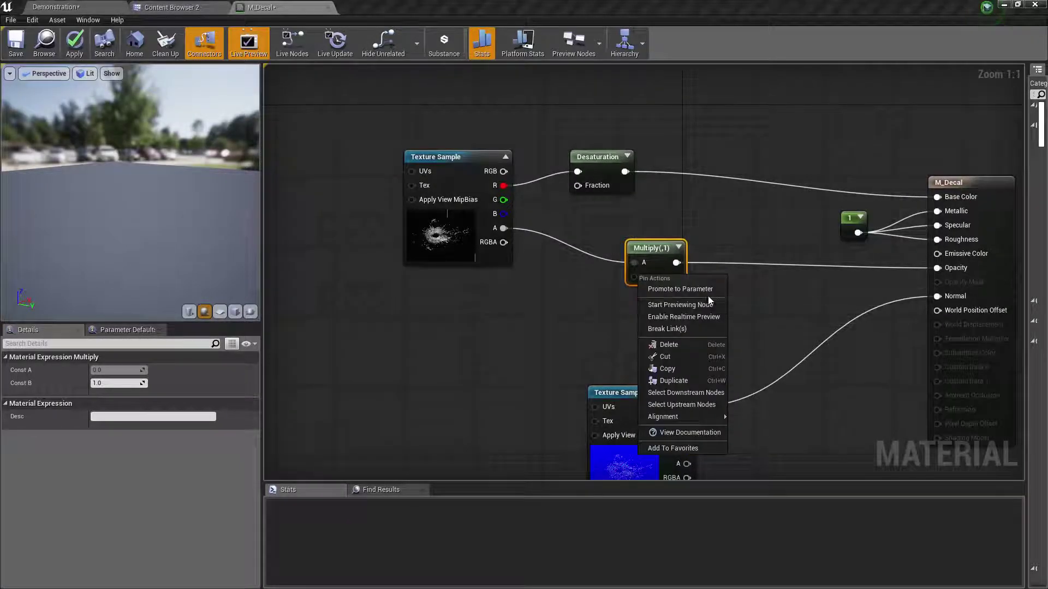
click(695, 294)
text(transp)
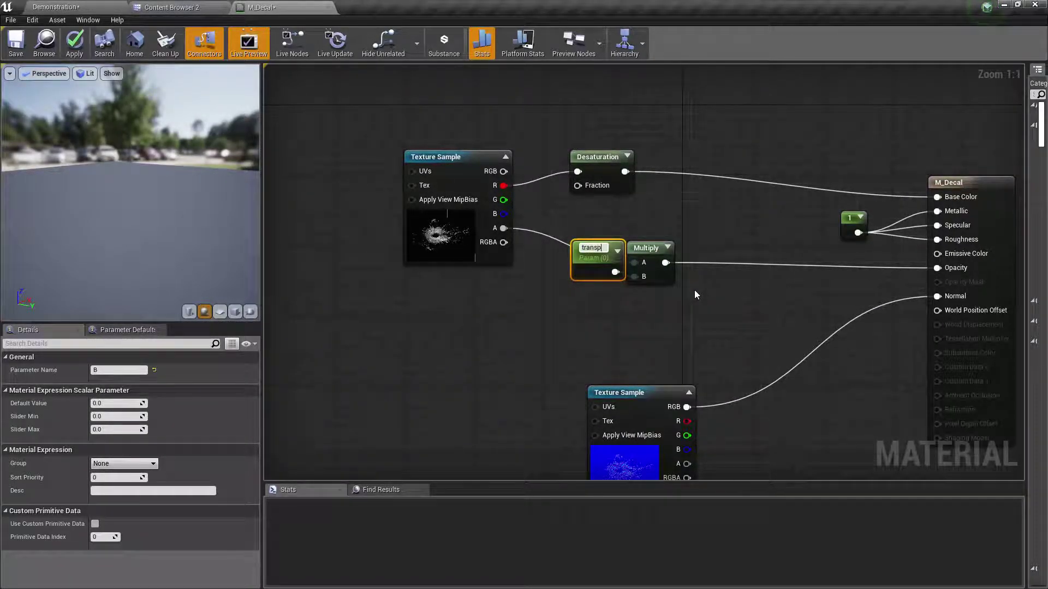
text(arency mul)
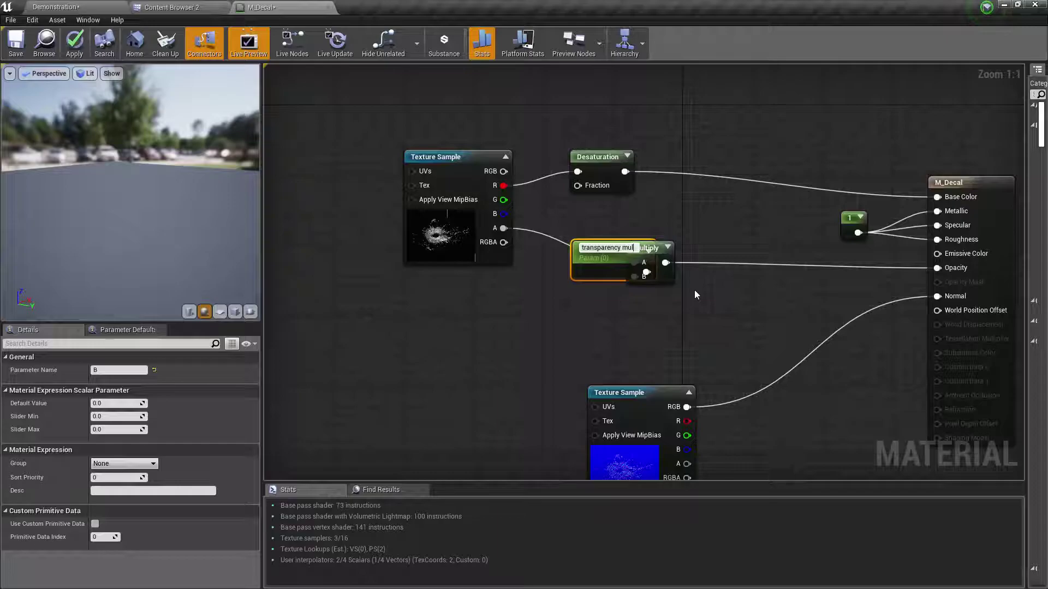
text(tiplier)
key(Return)
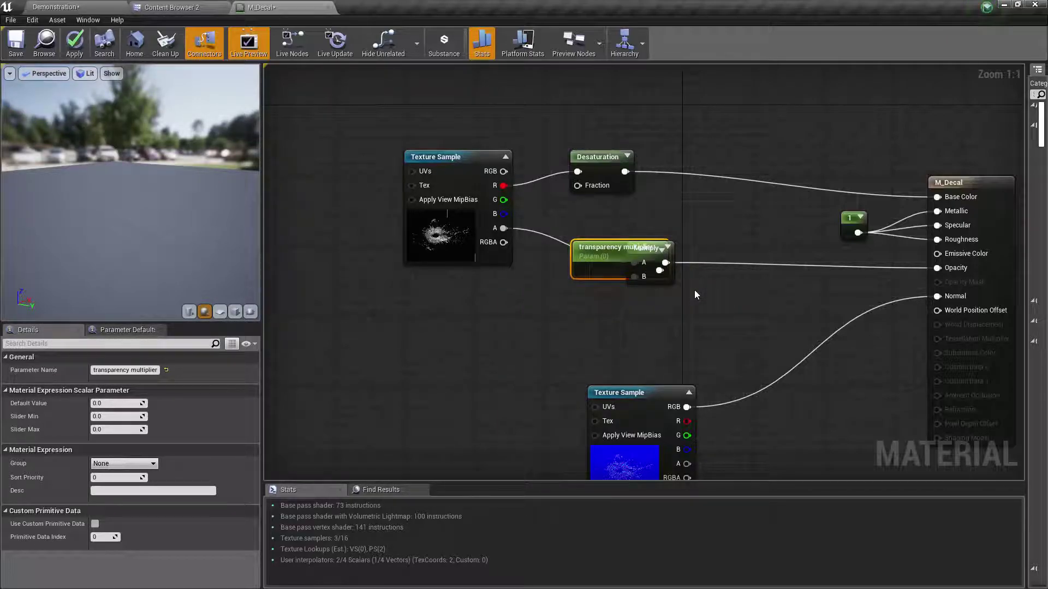
drag(611, 264, 548, 304)
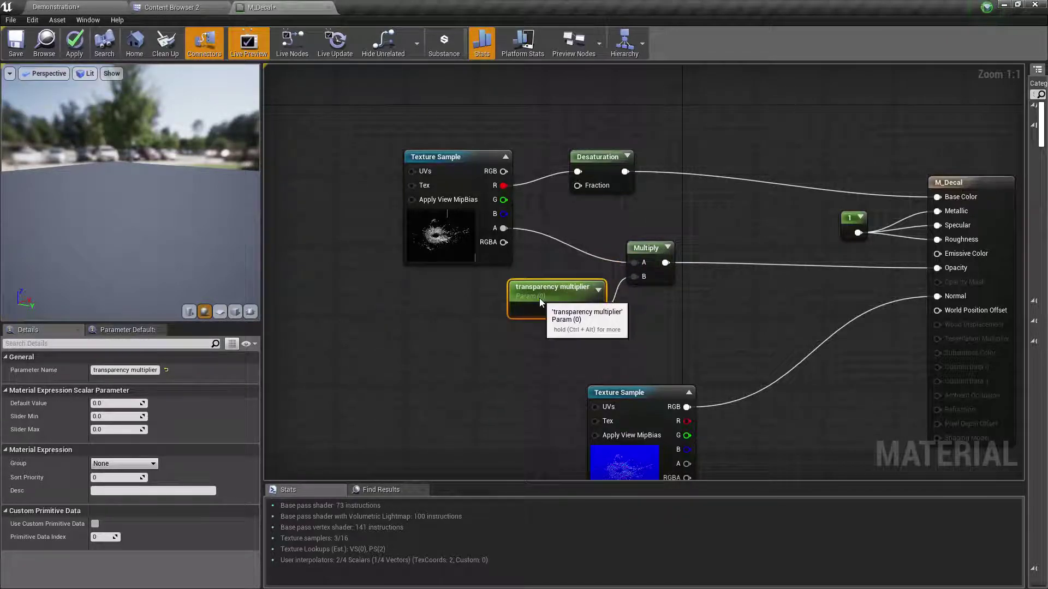
Step: Set the transparency multiplier's default value to 0.5, check the decal in the material preview and apply the material changes
click(114, 403)
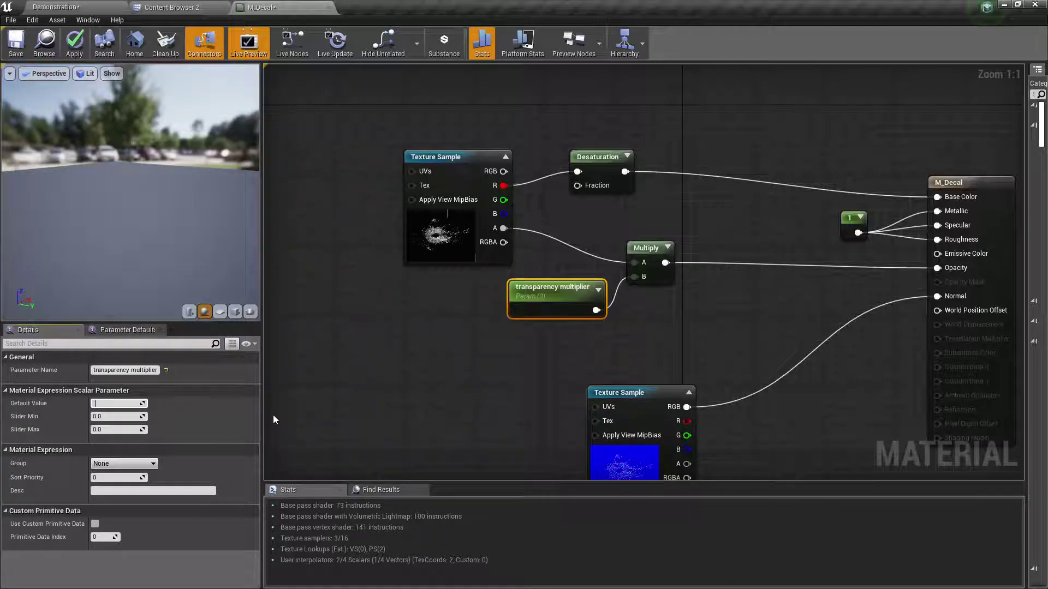
text(0.5)
key(Return)
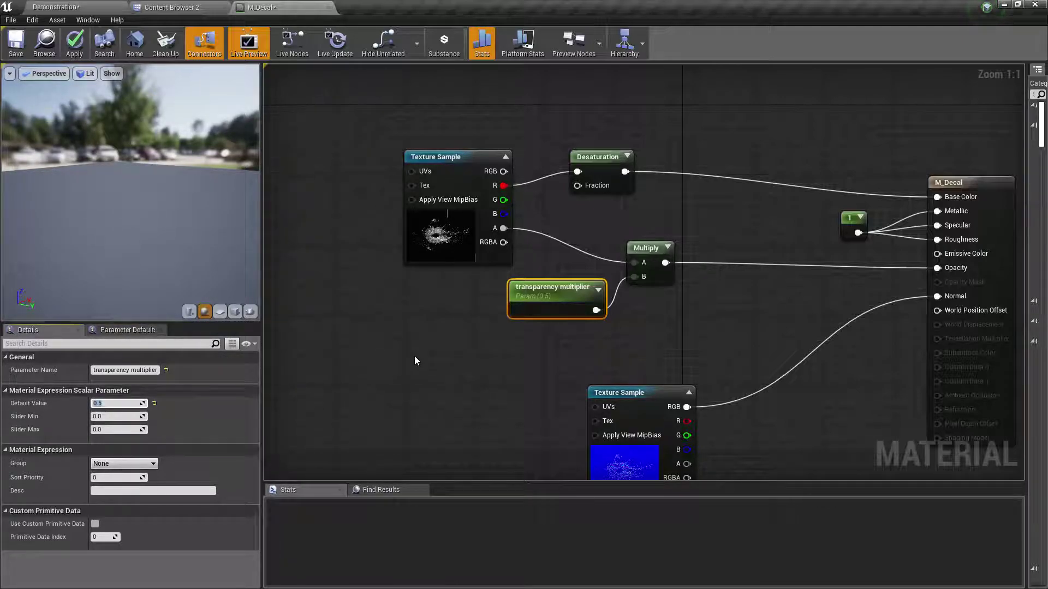
drag(121, 236, 82, 207)
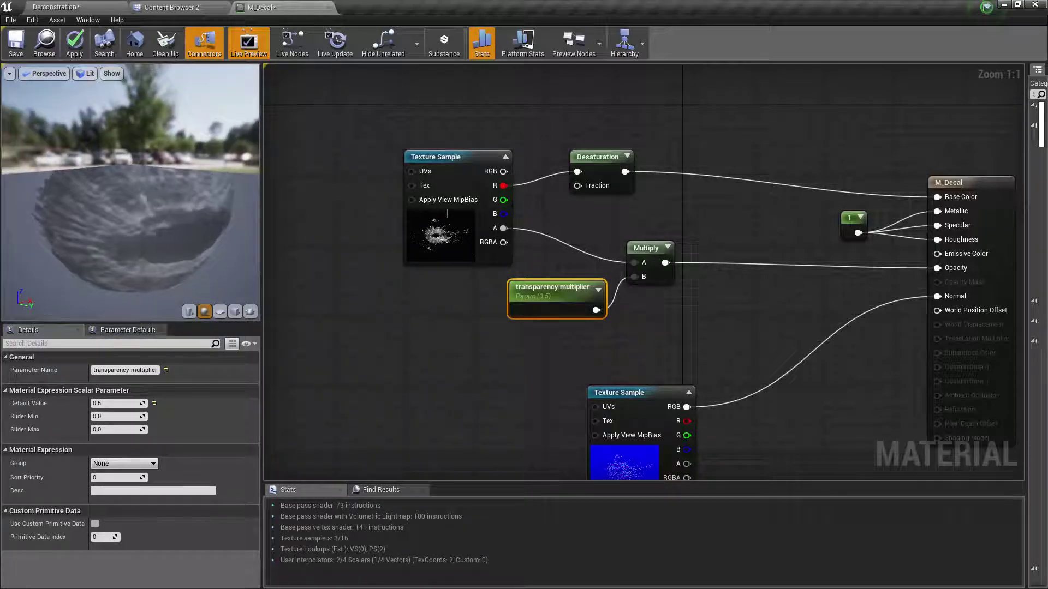
click(75, 43)
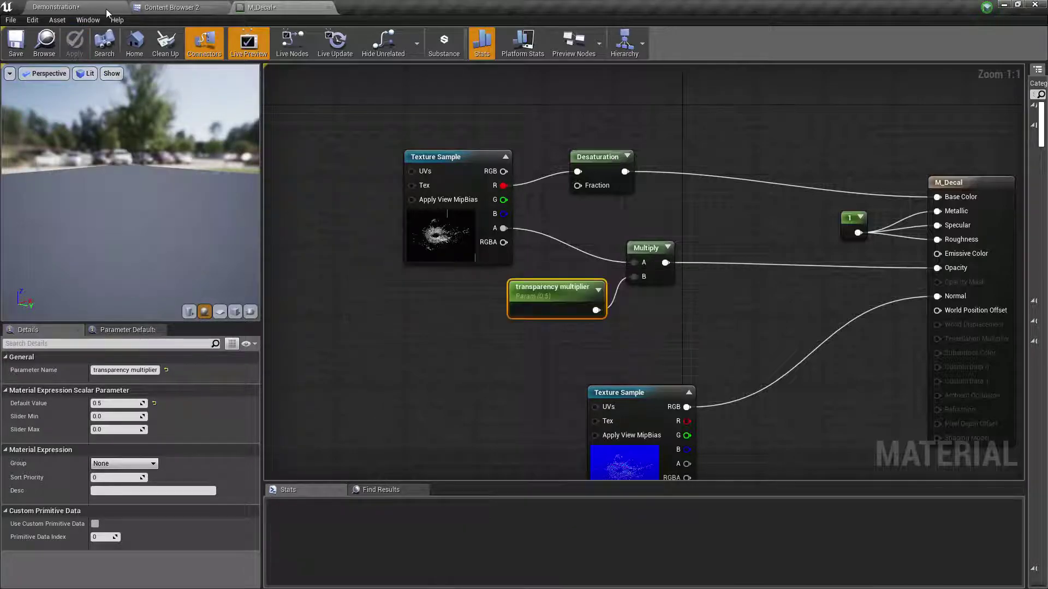
Step: Return to the Demonstration level and examine the updated bullet hole decal on the ammunition crates and the green slatted surface
click(89, 7)
right_drag(518, 340, 541, 328)
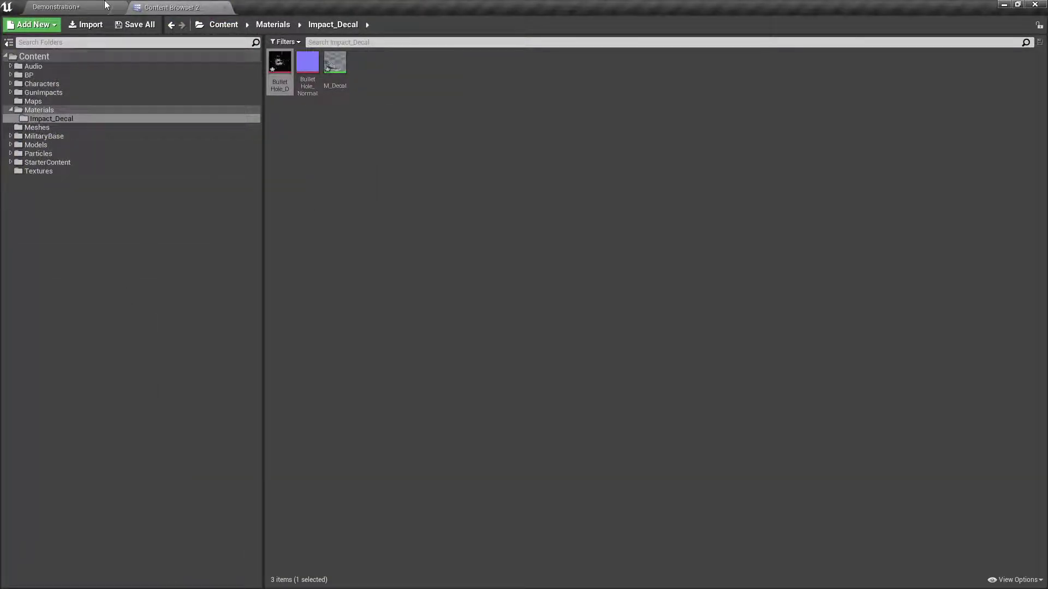
click(78, 7)
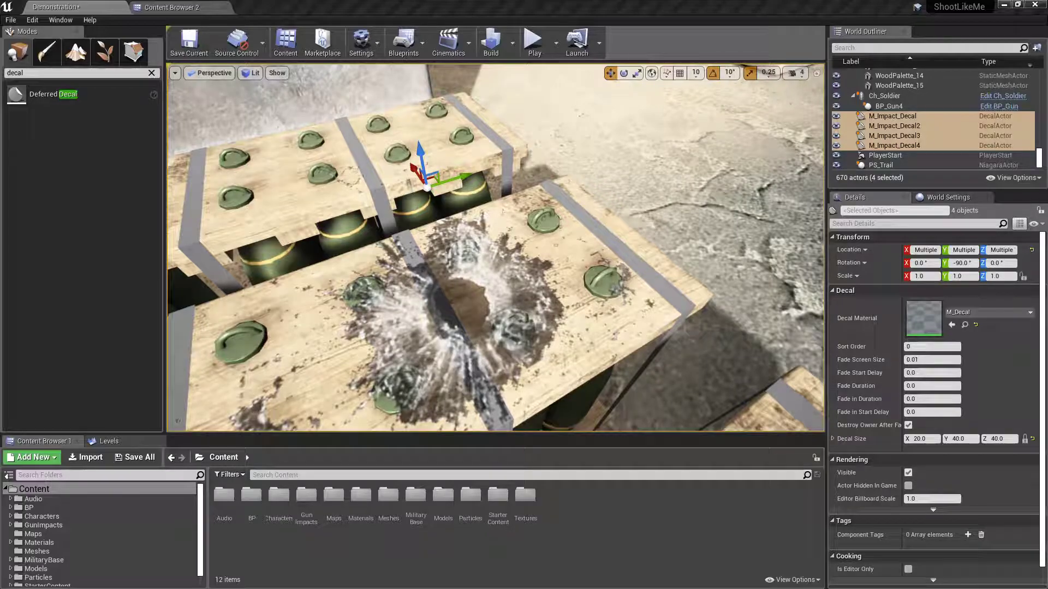
right_drag(395, 337, 606, 355)
right_drag(448, 327, 495, 337)
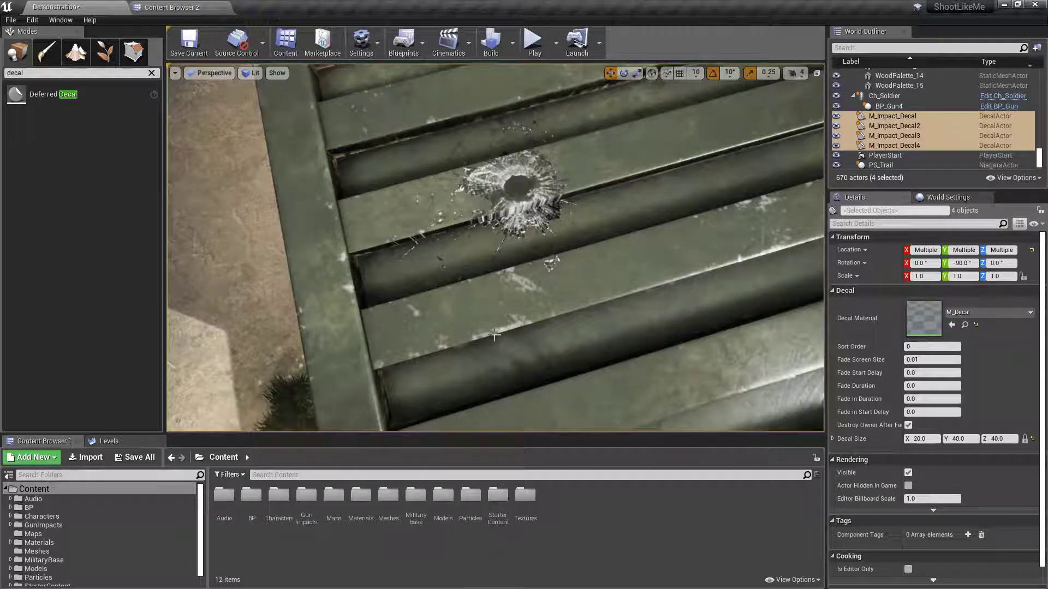
right_drag(494, 336, 527, 328)
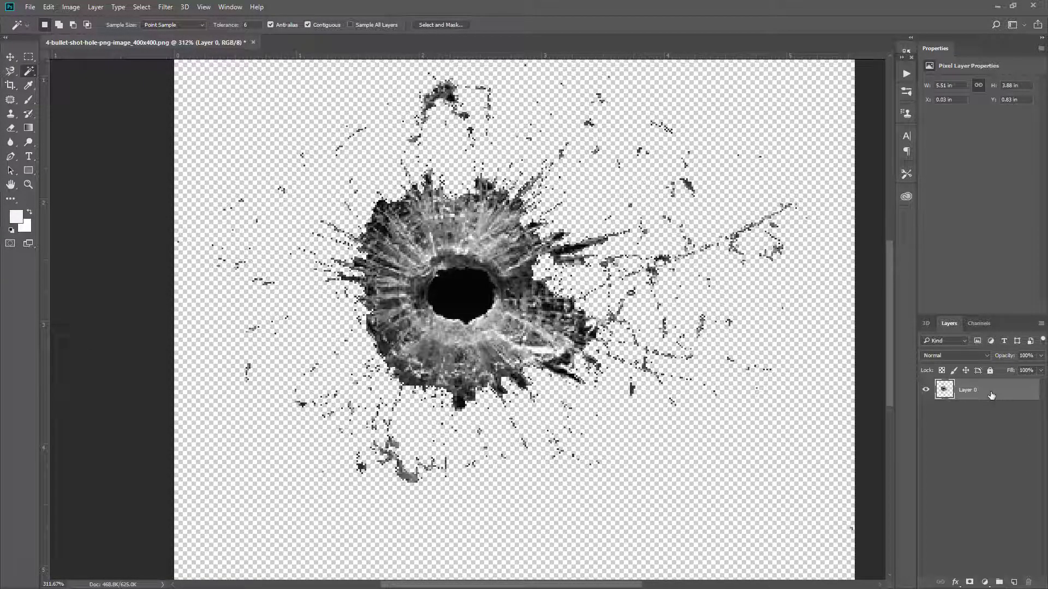
Step: In Photoshop, duplicate Layer 0, erase everything except the black central hole on the copy, and hide the copy while showing Layer 0
key(ctrl+j)
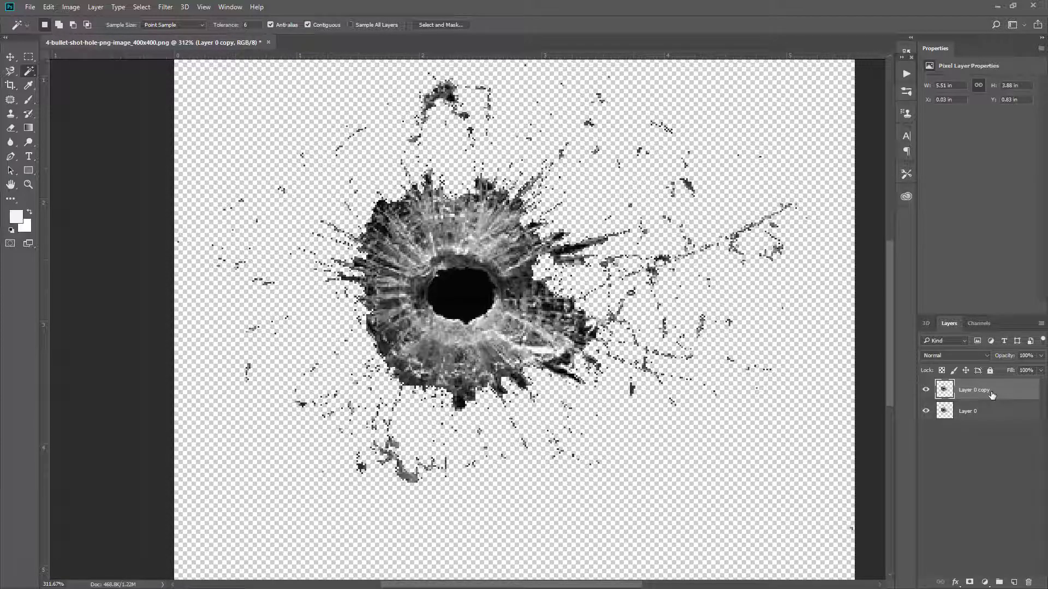
click(460, 295)
key(ctrl+shift+i)
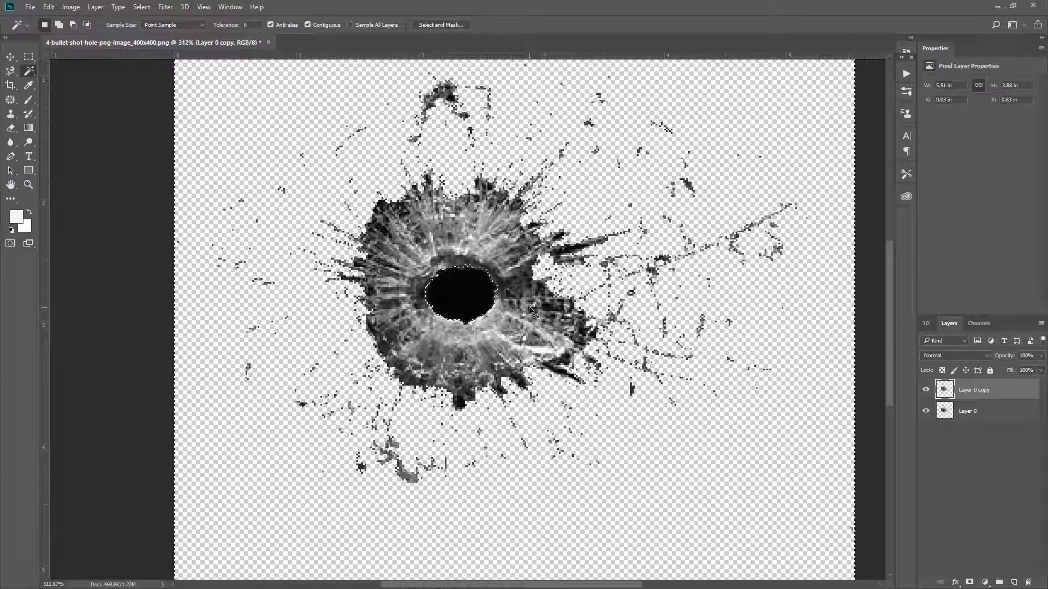
key(Delete)
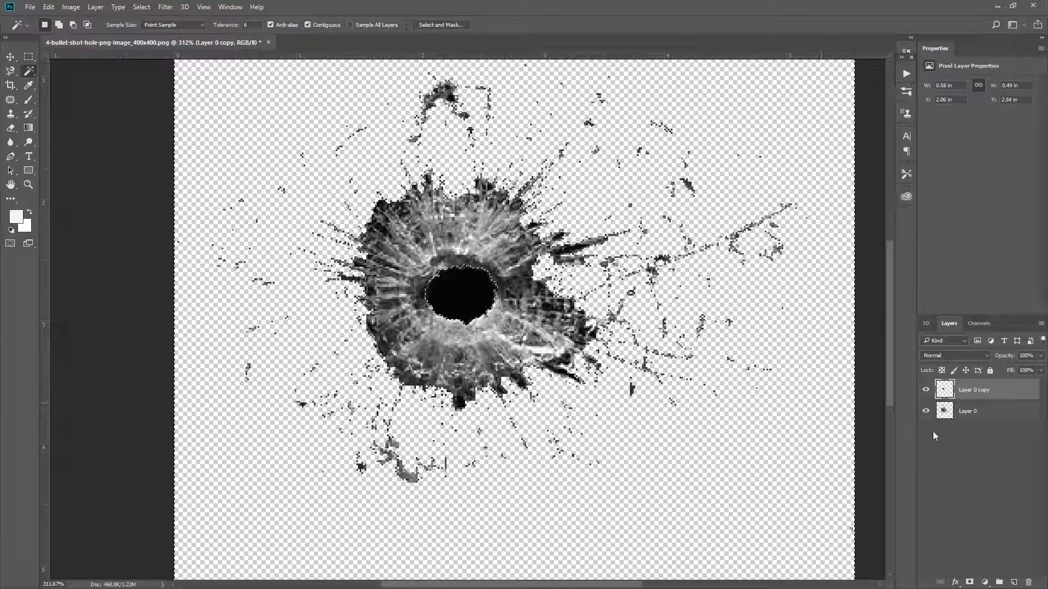
click(926, 412)
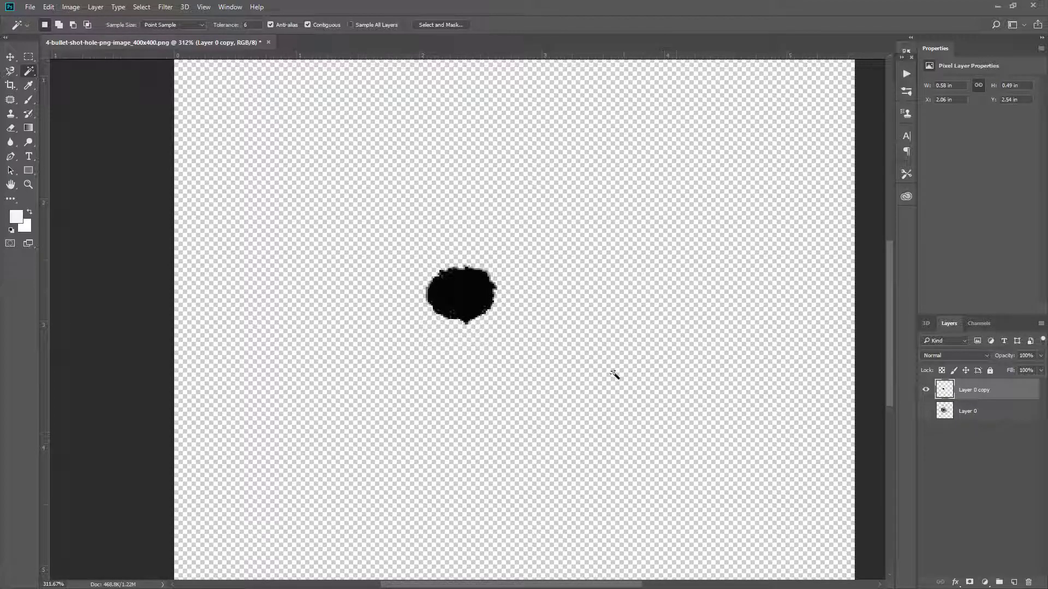
click(926, 391)
click(926, 412)
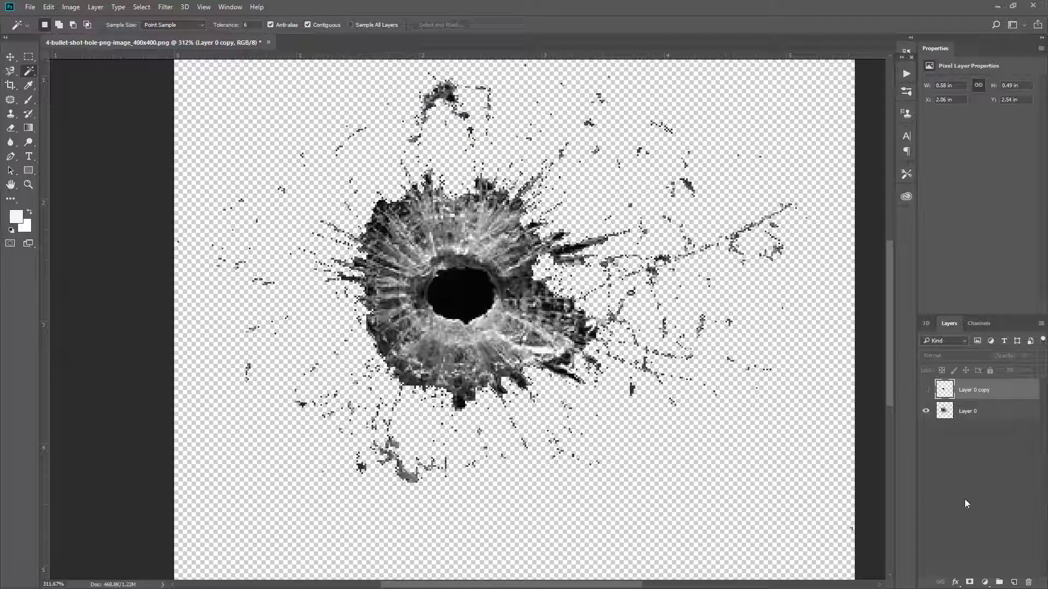
Step: Try to soften the bullet hole's edges on Layer 0 by deleting the surrounding area with a 30-pixel feather, and undo it
click(986, 419)
click(601, 192)
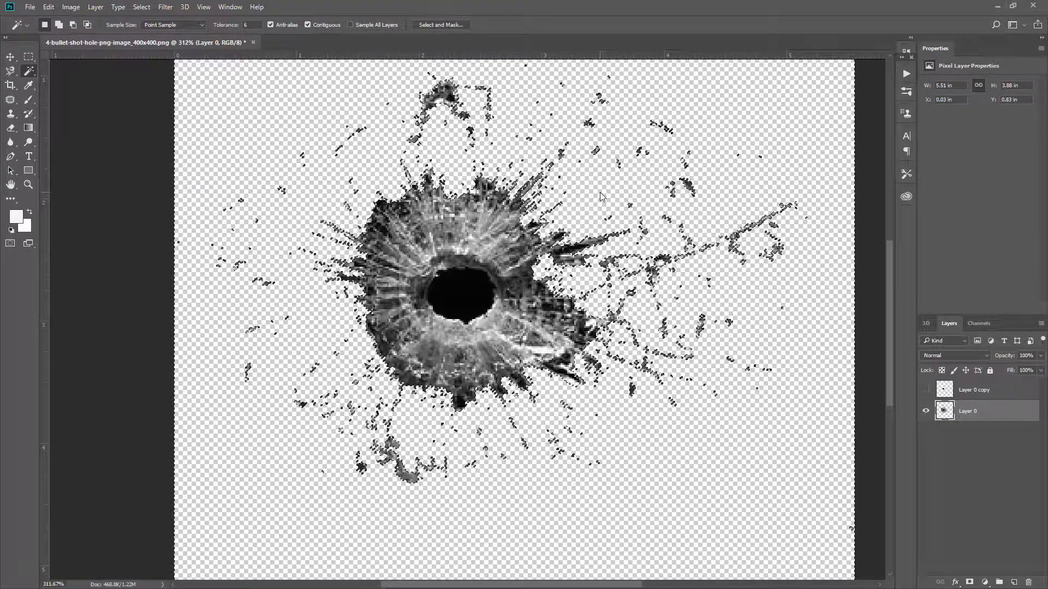
right_click(342, 81)
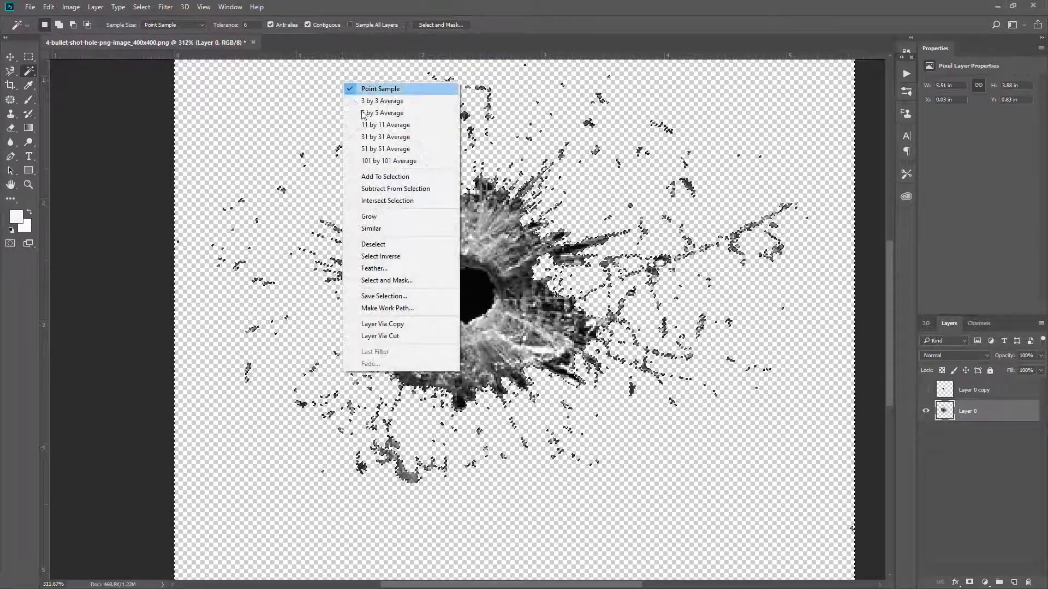
click(384, 269)
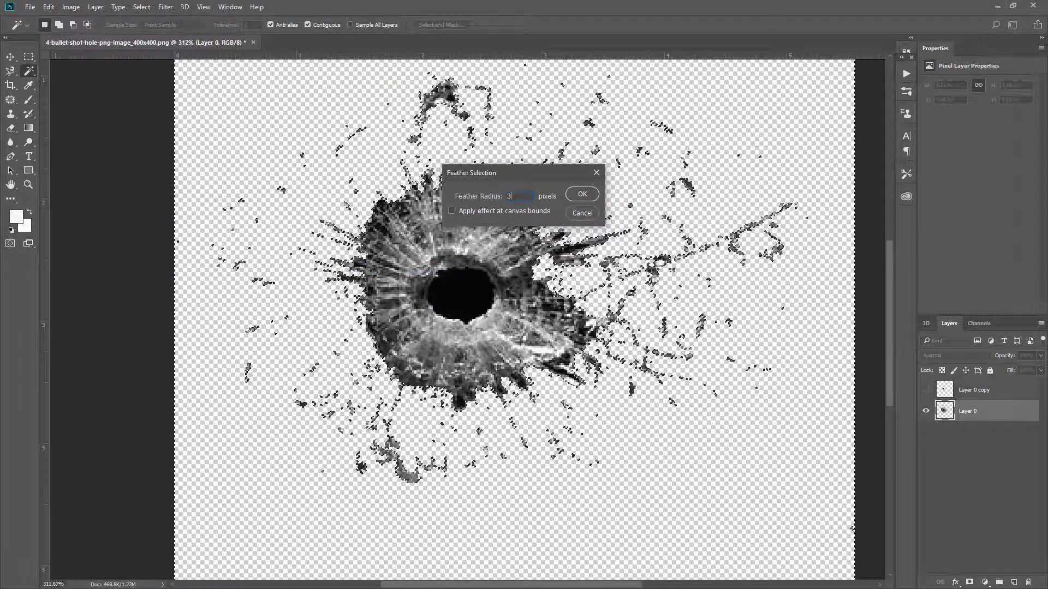
key(Return)
key(Delete)
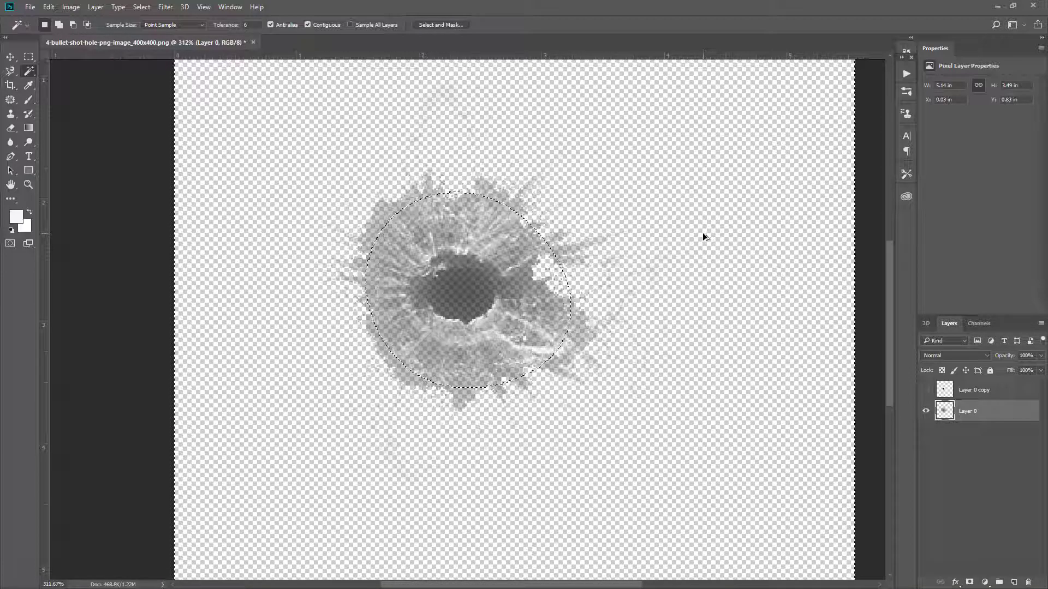
key(ctrl+z)
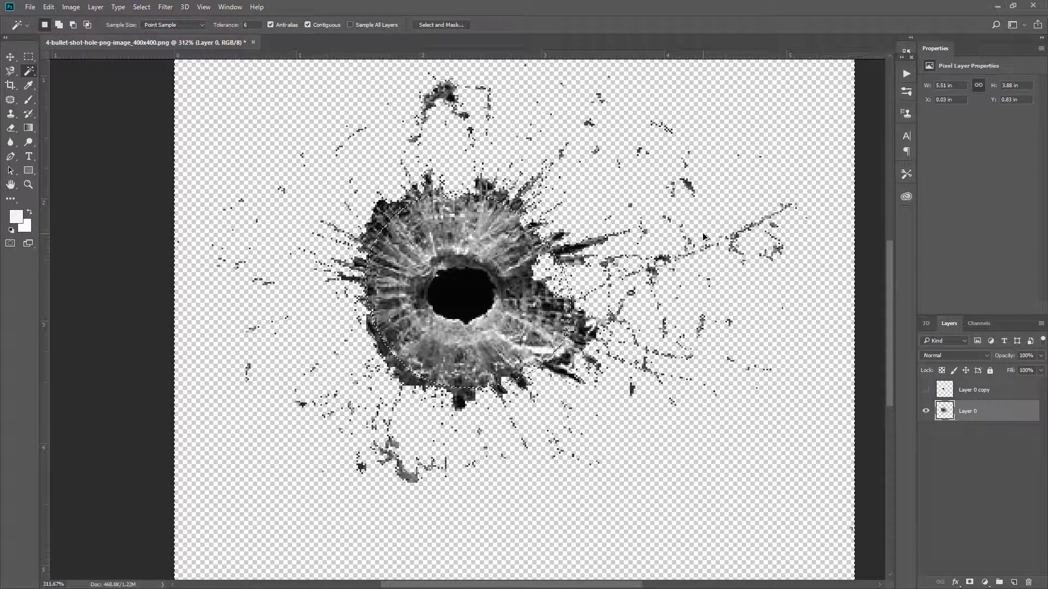
Step: Try deleting the area around the bullet hole again with a smaller feather radius, and undo the deletion
right_click(589, 185)
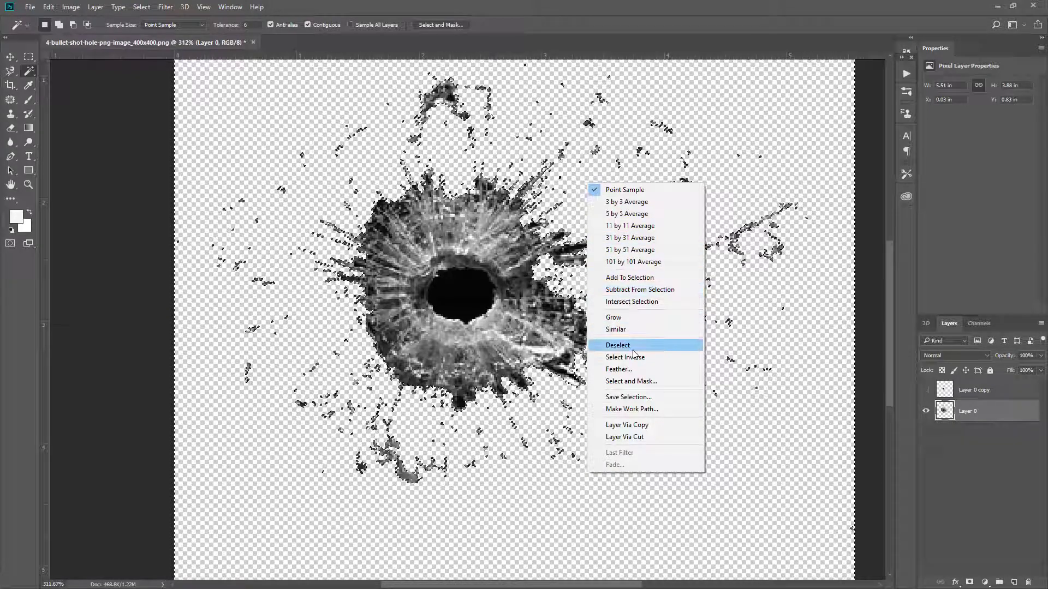
click(621, 370)
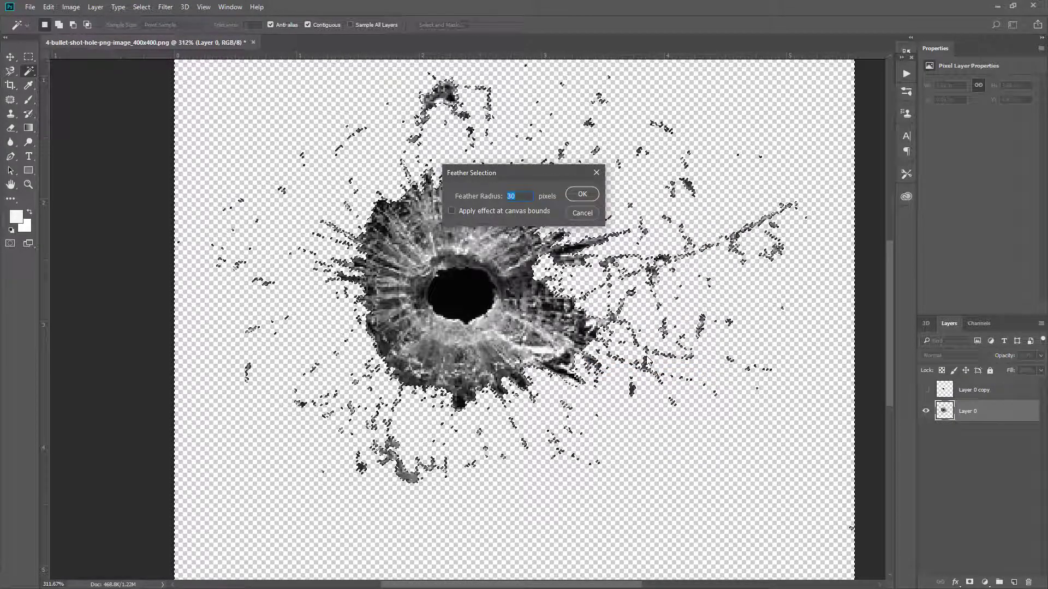
key(Return)
key(Delete)
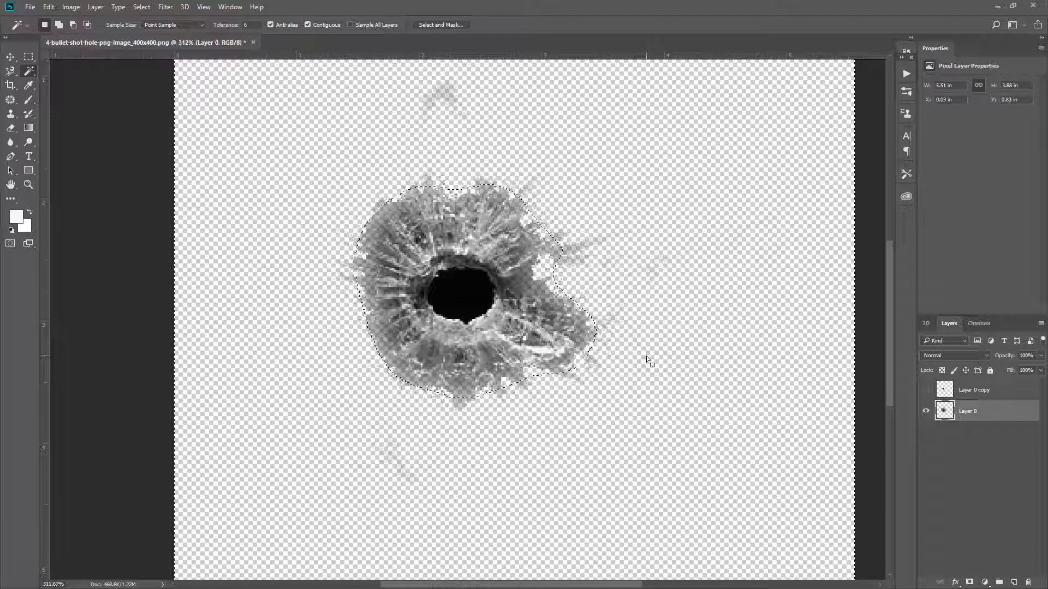
key(ctrl+z)
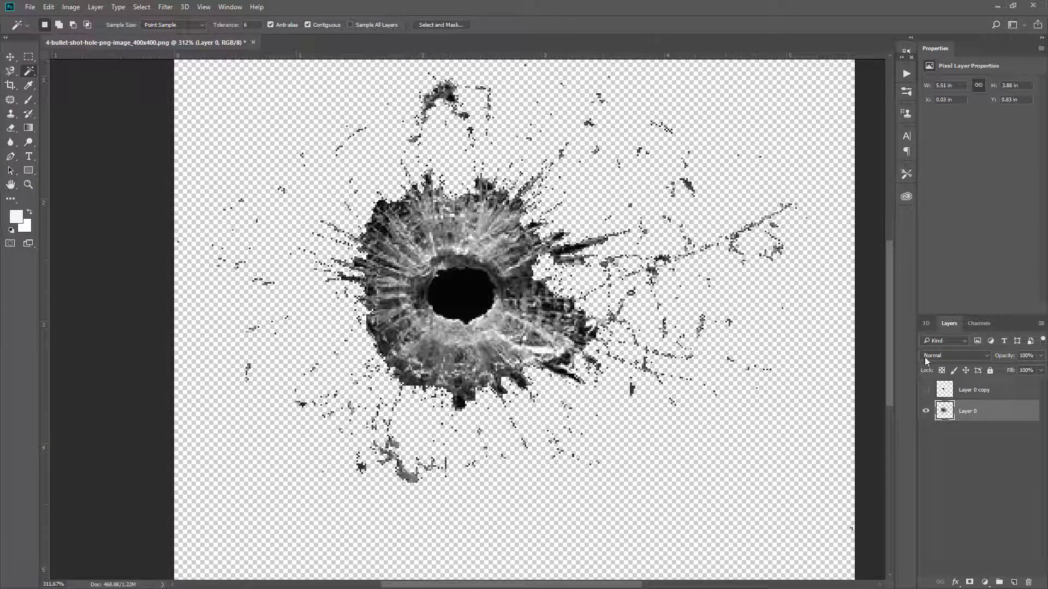
Step: Delete the hidden Layer 0 copy, make a fresh duplicate of Layer 0 and hide the original
click(1012, 392)
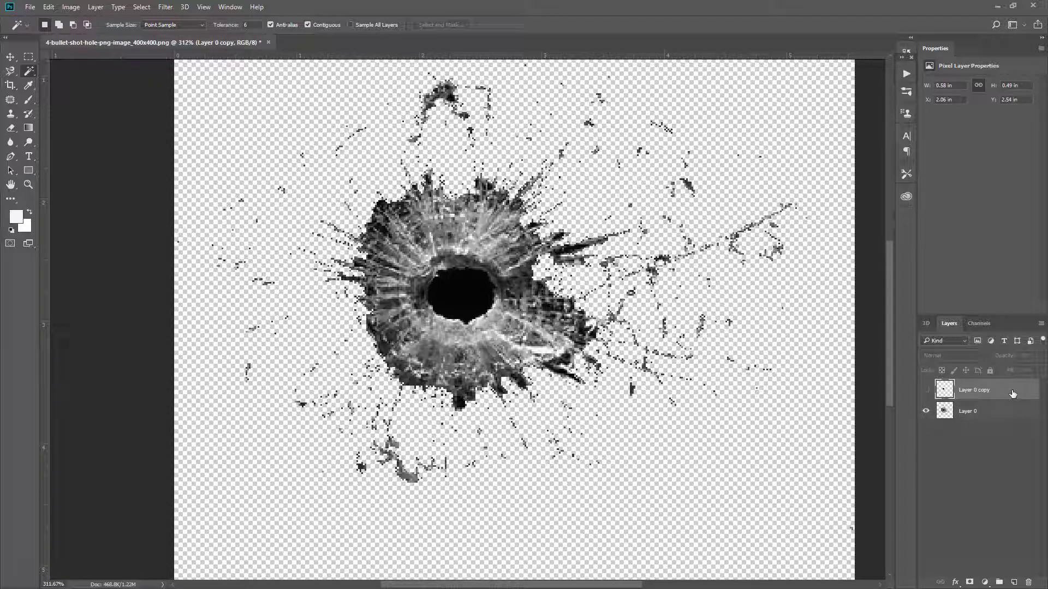
key(Delete)
key(ctrl+j)
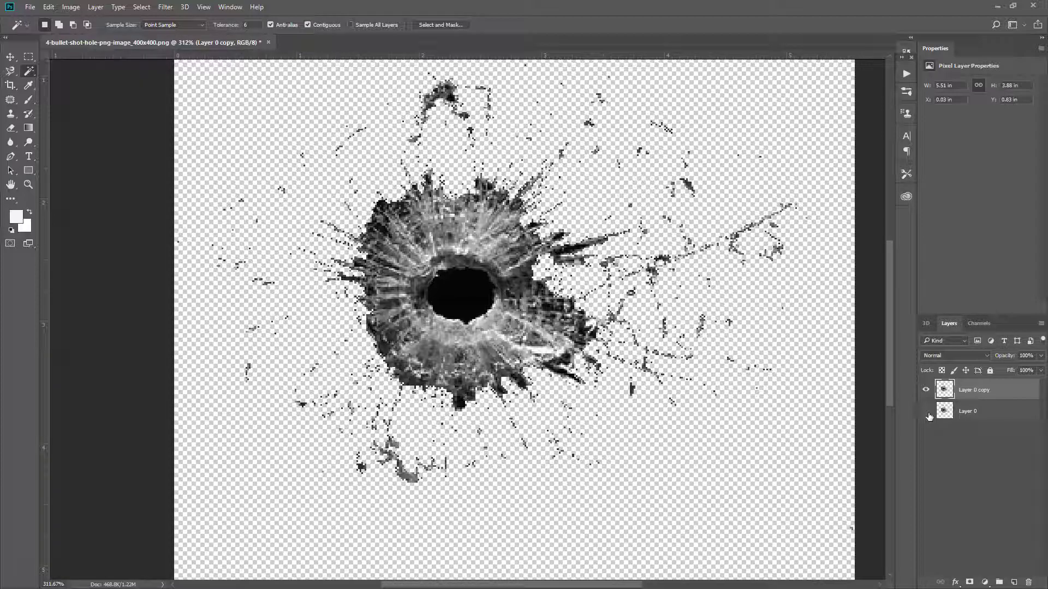
Step: Sample black with Color Range on Layer 0 copy, delete everything outside the black areas and clear the selection
click(141, 7)
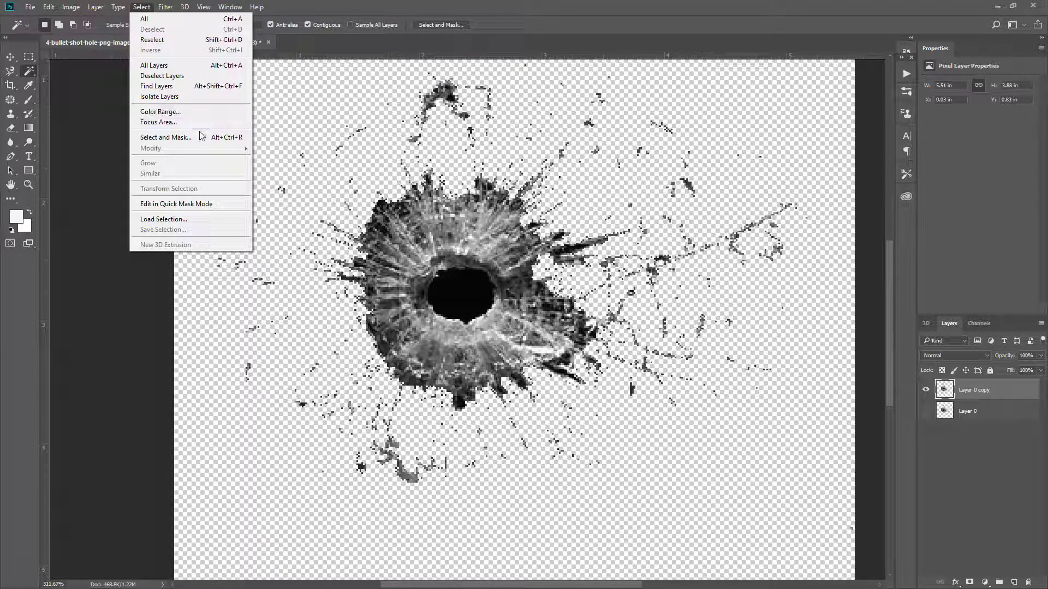
click(187, 108)
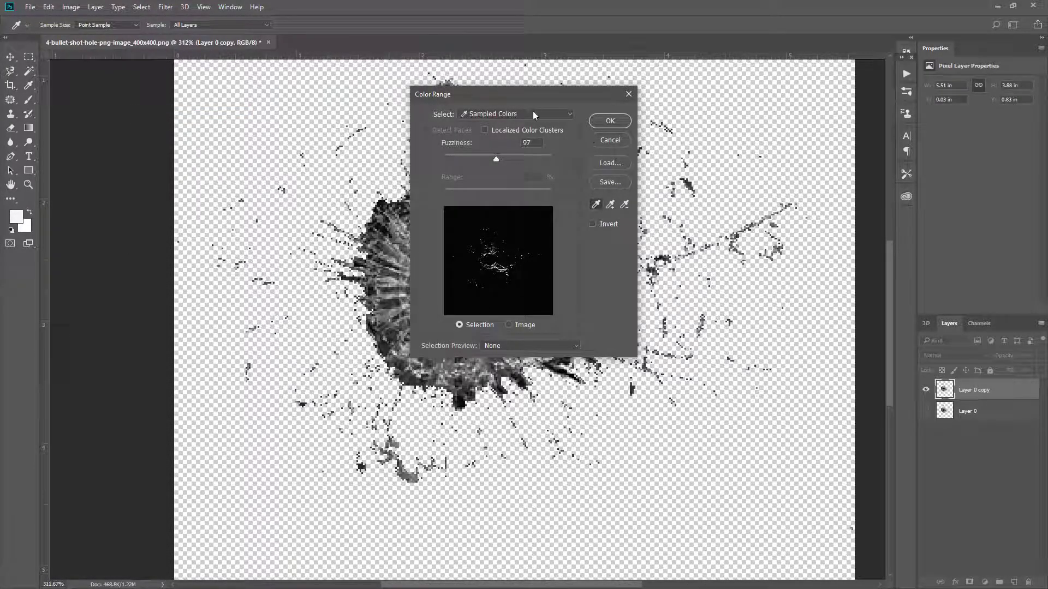
drag(524, 94, 754, 87)
click(553, 265)
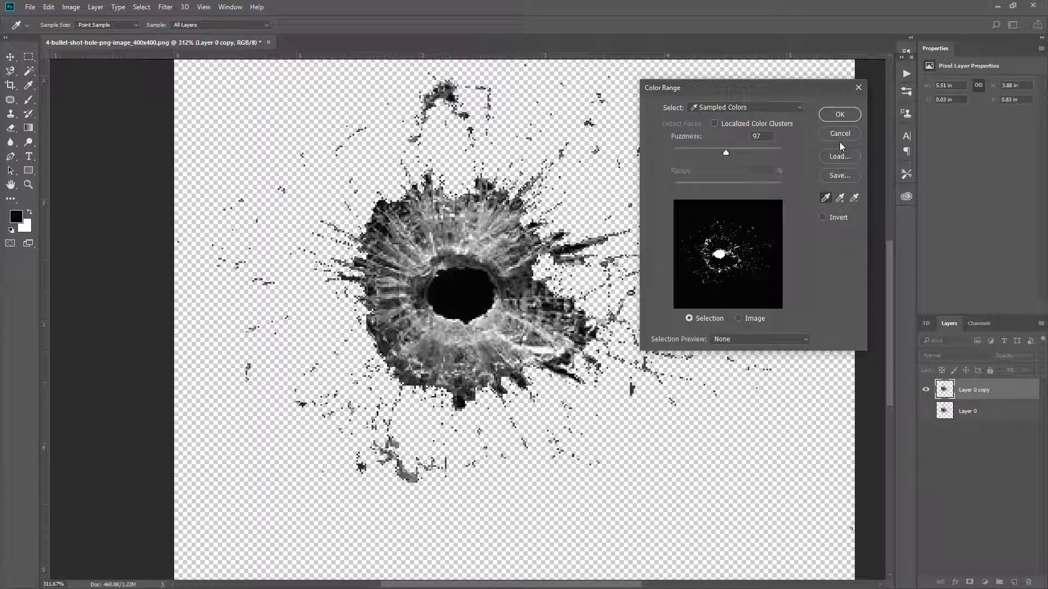
click(840, 114)
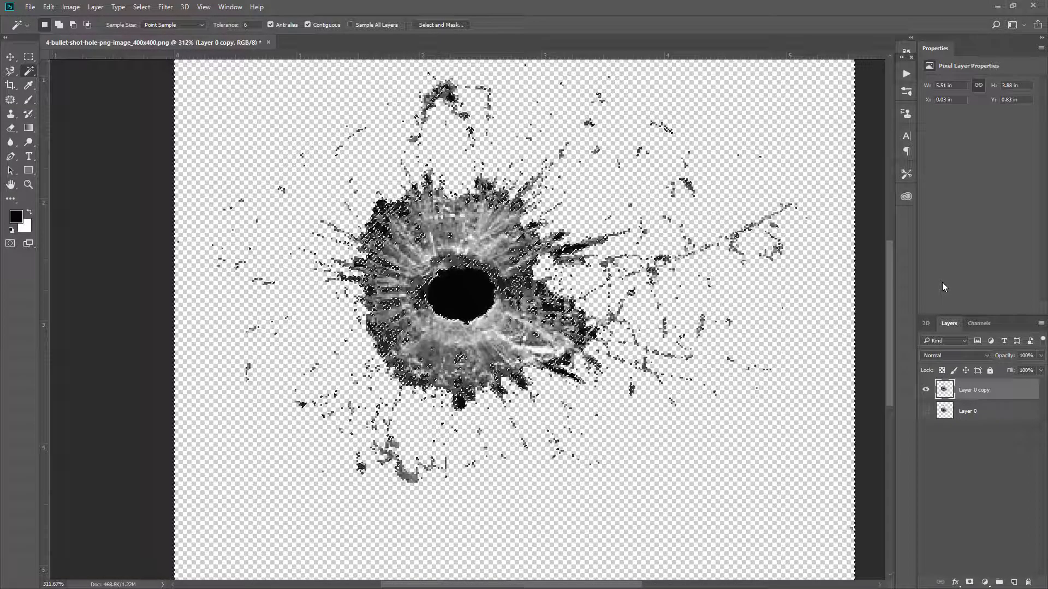
key(Delete)
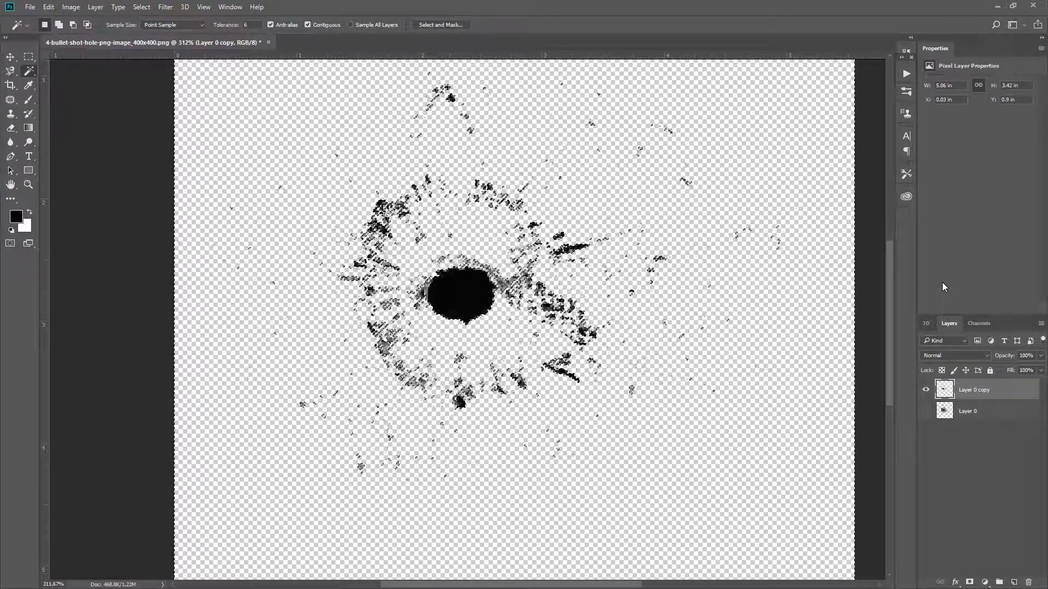
key(ctrl+d)
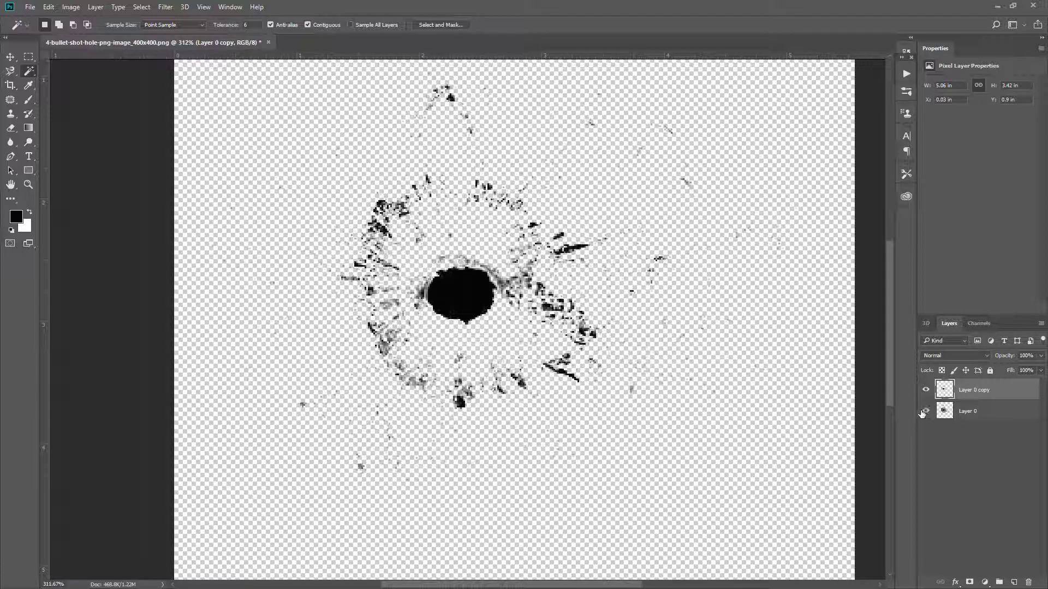
Step: Show Layer 0, feather a selection of its empty surroundings by 5 pixels, delete, deselect, and compare with Layer 0 copy hidden and shown
click(926, 411)
click(982, 412)
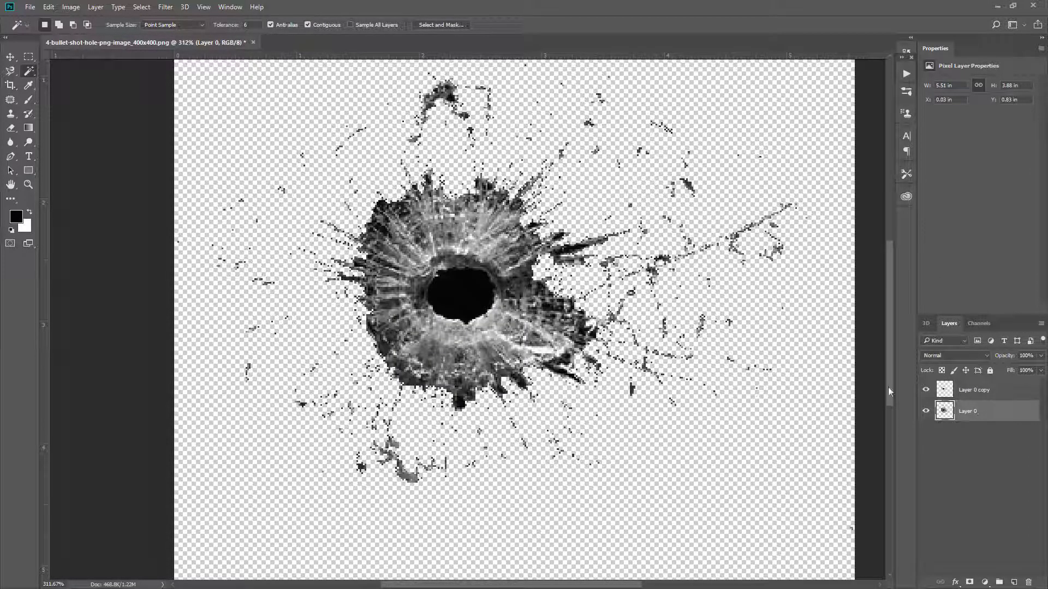
click(681, 459)
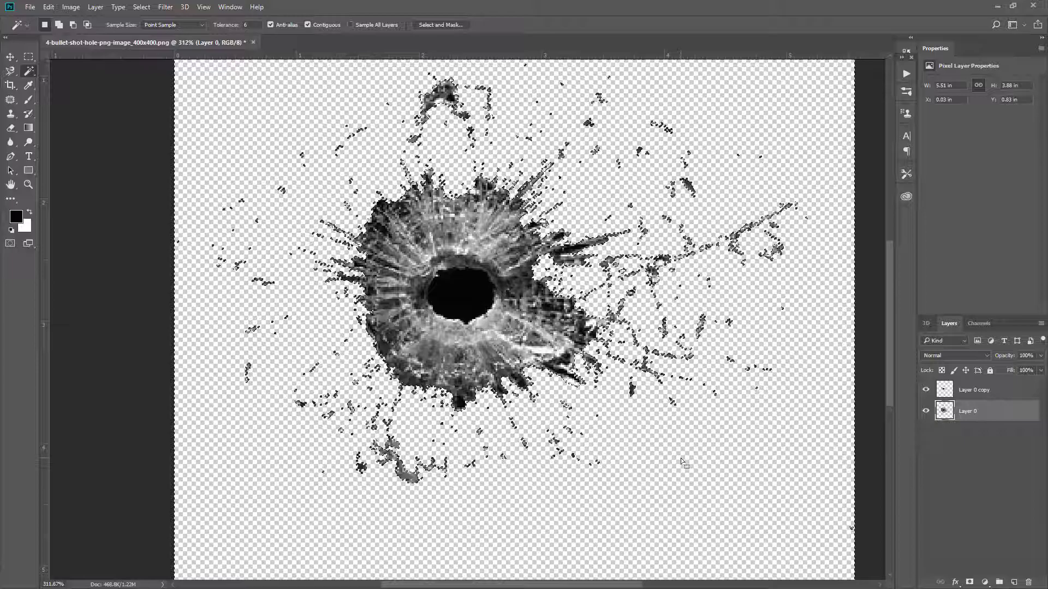
right_click(648, 178)
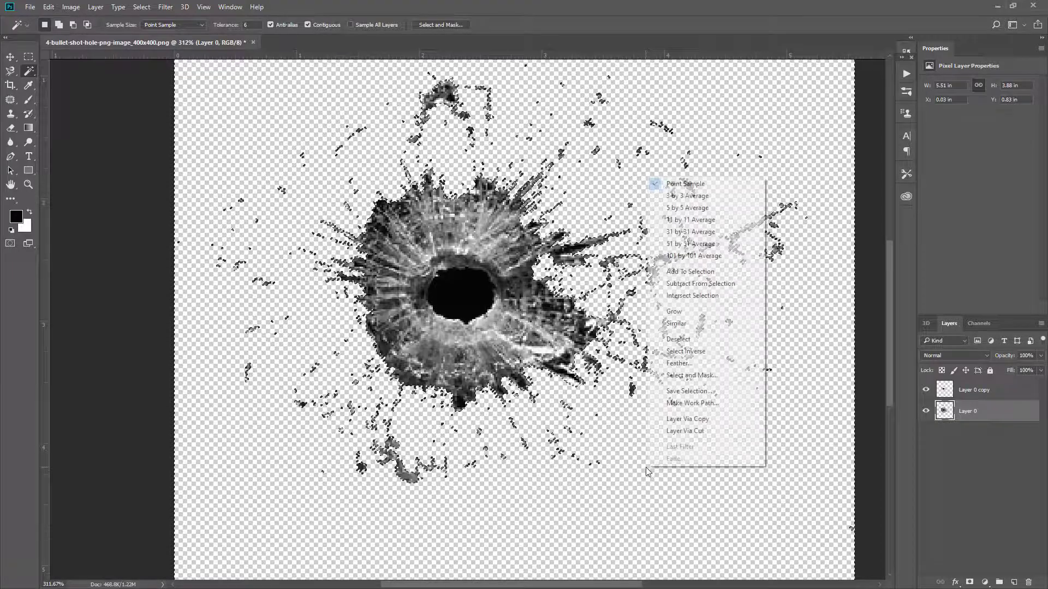
click(680, 364)
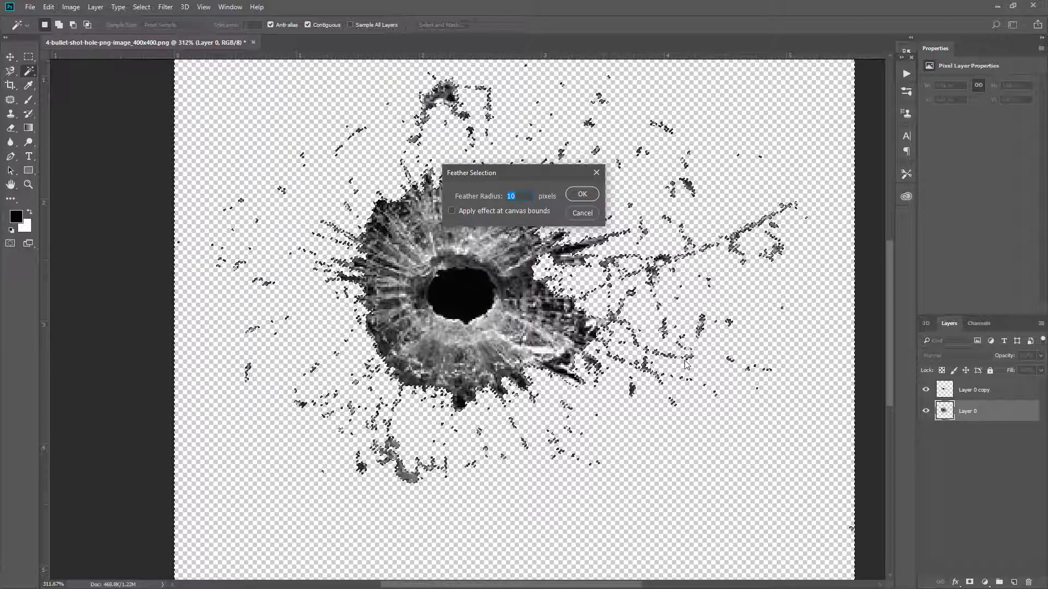
key(BackSpace)
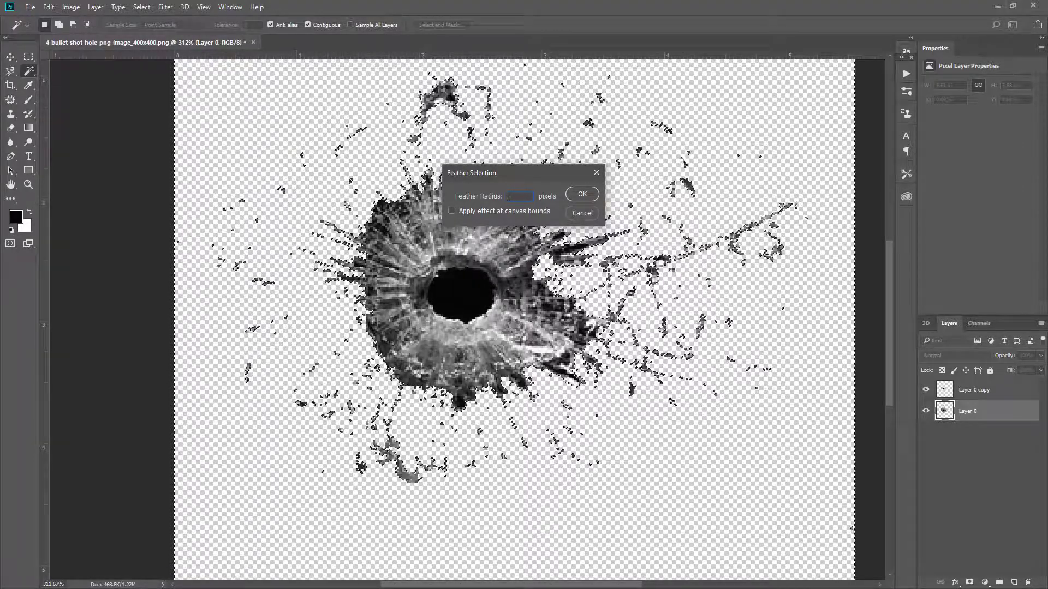
text(5)
key(Return)
key(Delete)
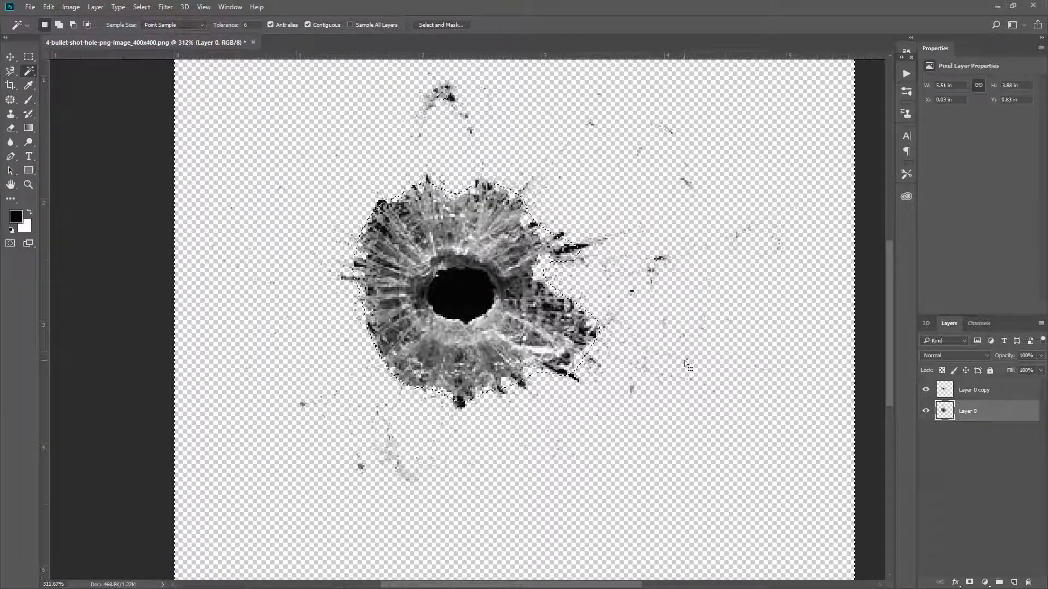
key(ctrl+d)
click(923, 387)
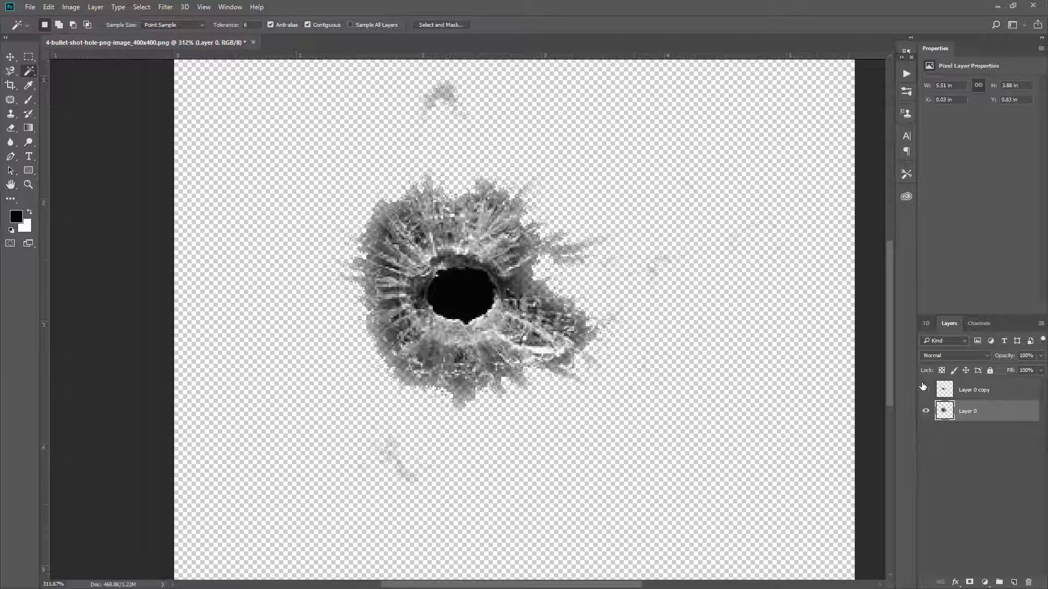
click(923, 387)
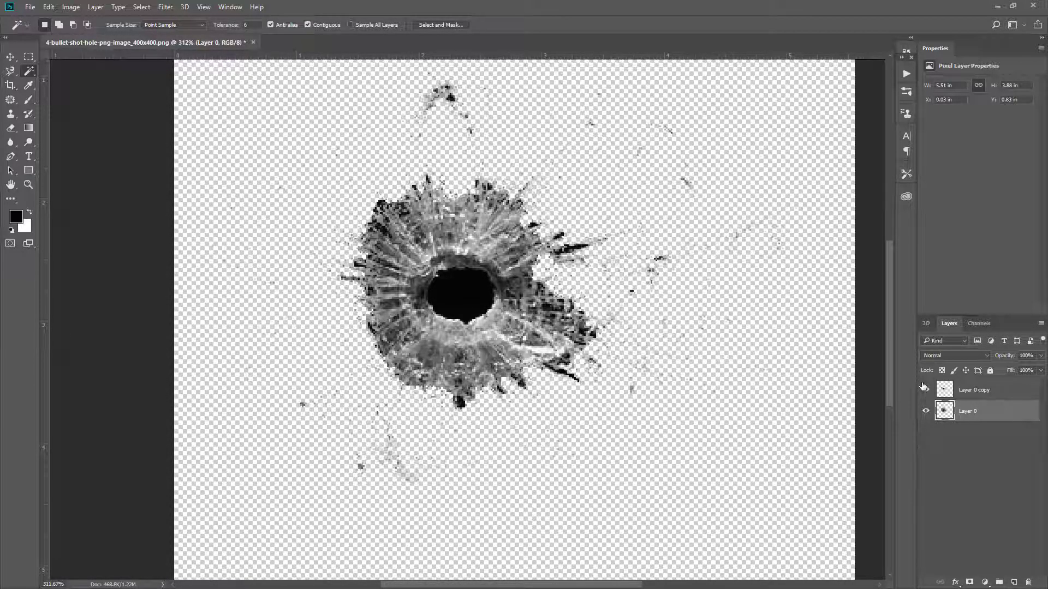
Step: Save the image as a PNG over the existing 4-bullet-shot-hole-png-image_400x400.png in Downloads
key(ctrl+shift+s)
click(289, 334)
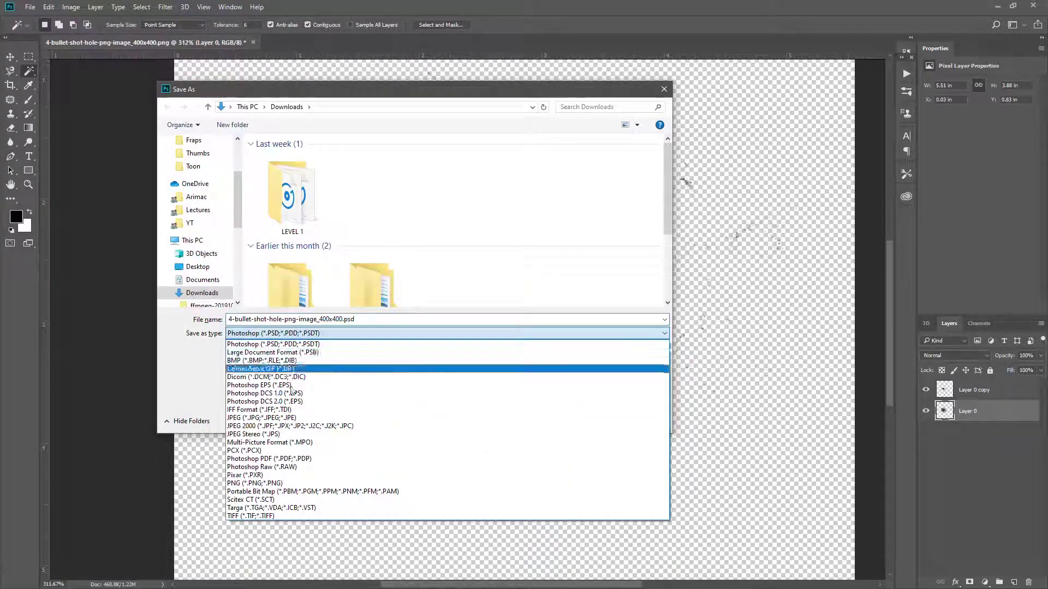
click(290, 481)
key(Return)
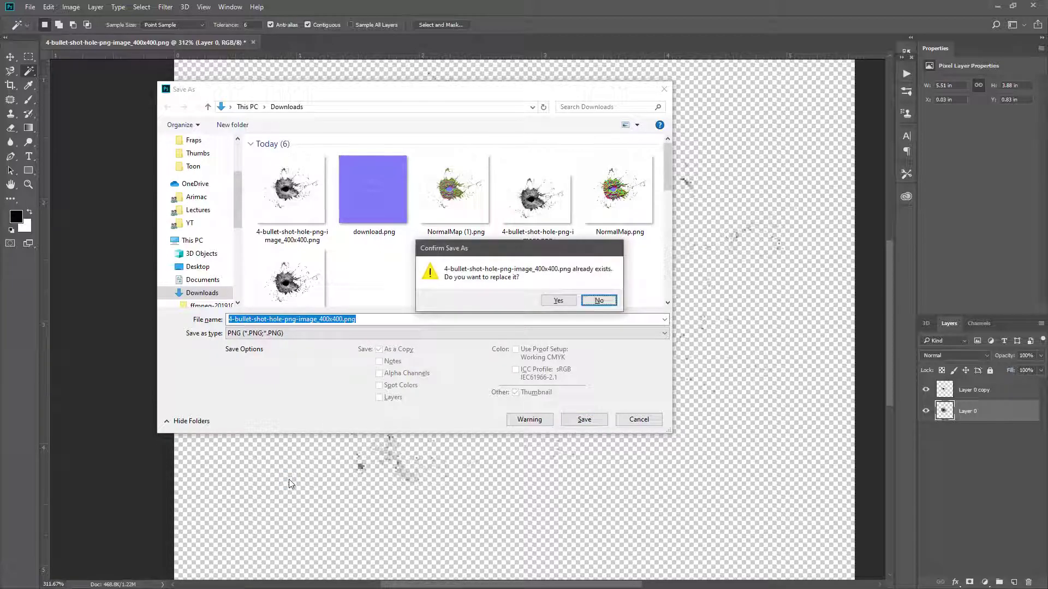
key(Return)
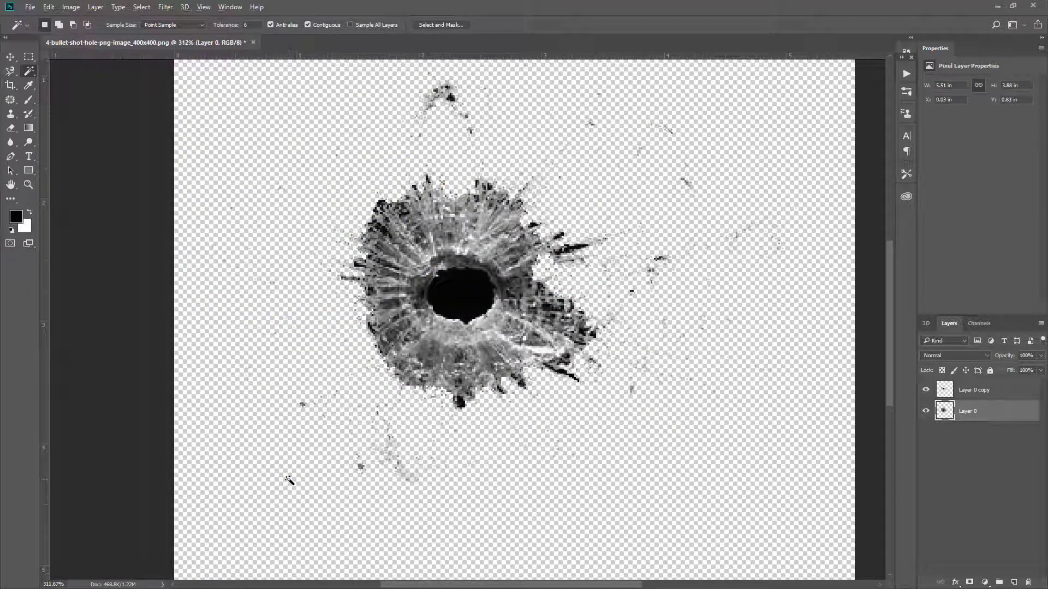
Step: Switch to Unreal Editor, open the BulletHole_D texture in Materials/Impact_Decal and reimport it from its source file
key(alt+Tab)
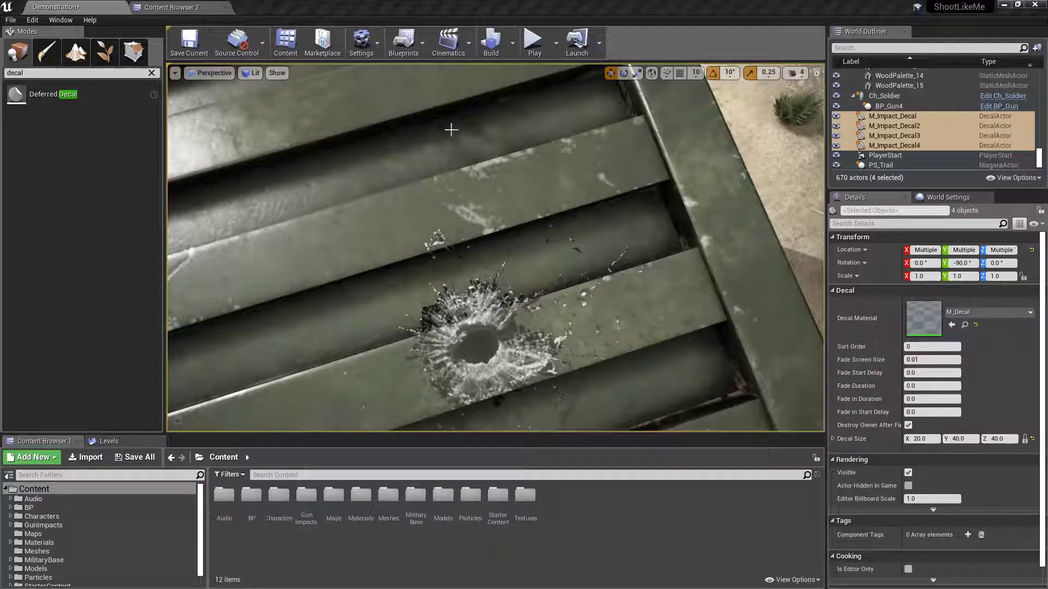
click(171, 6)
click(276, 66)
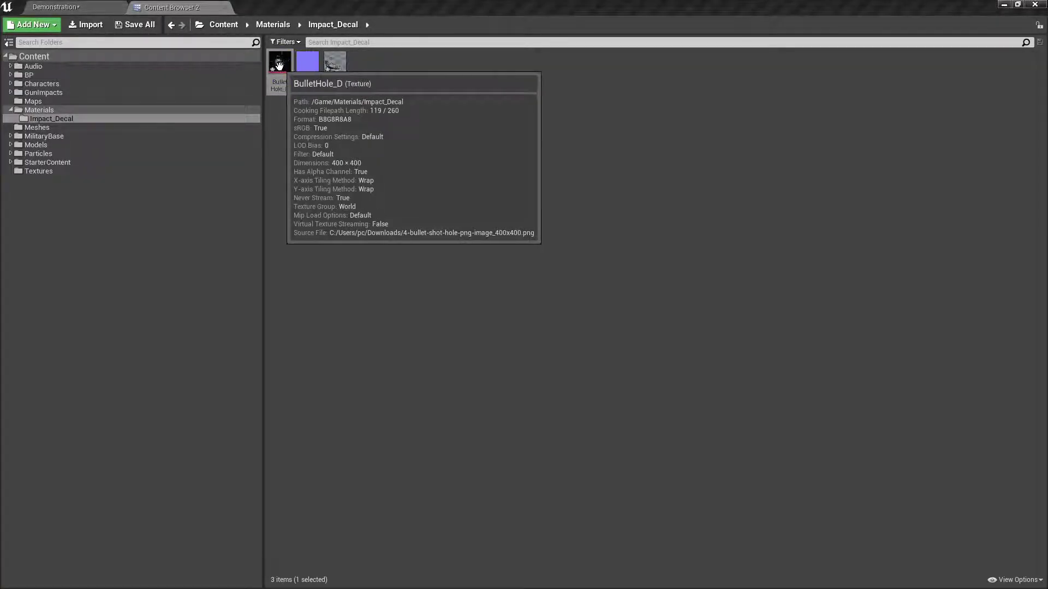
double_click(280, 63)
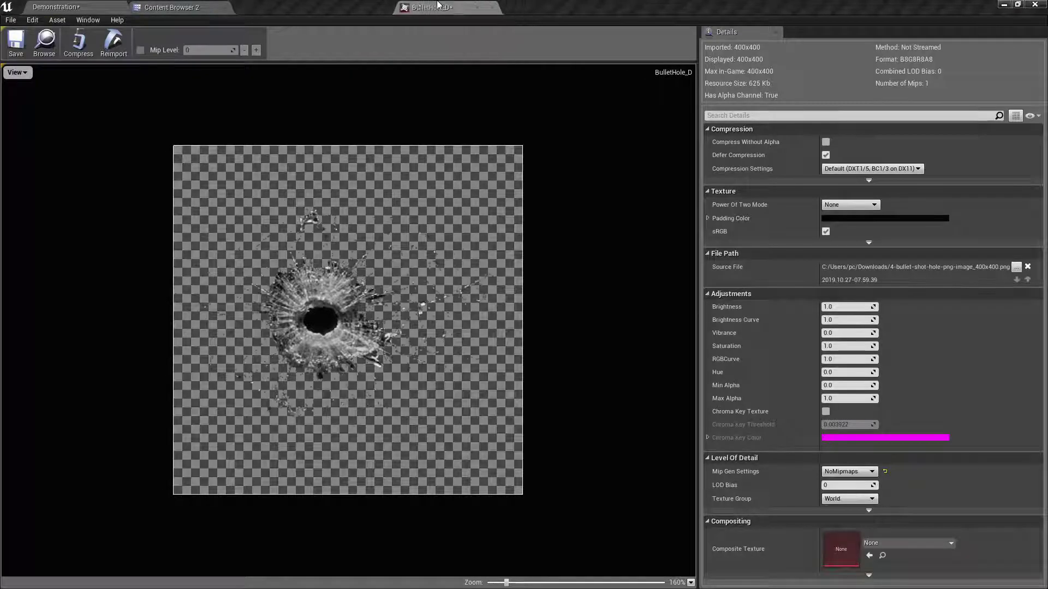
click(112, 38)
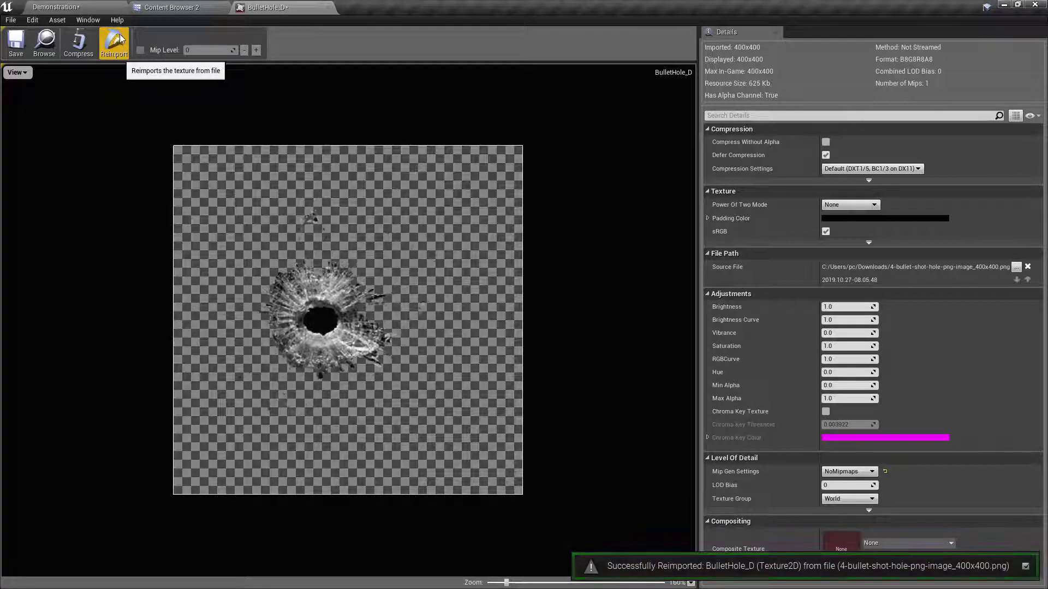
Step: Return to the Demonstration level and examine the updated bullet hole decal on the green slatted surface up close
click(100, 5)
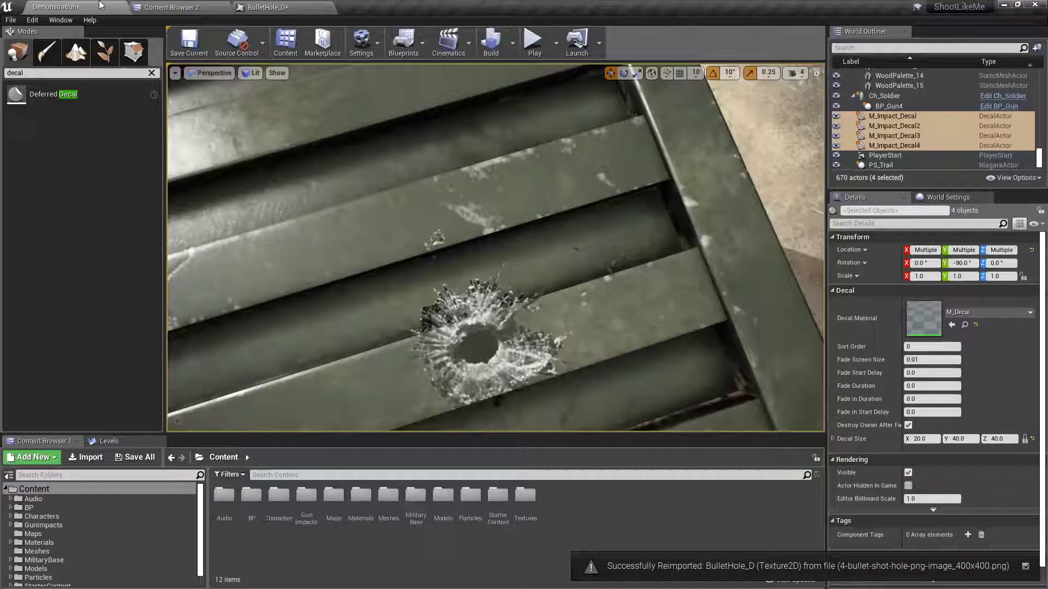
scroll(506, 241, up, 3)
mouse_move(506, 241)
right_down()
mouse_move(595, 259)
mouse_move(687, 257)
mouse_move(506, 241)
right_up()
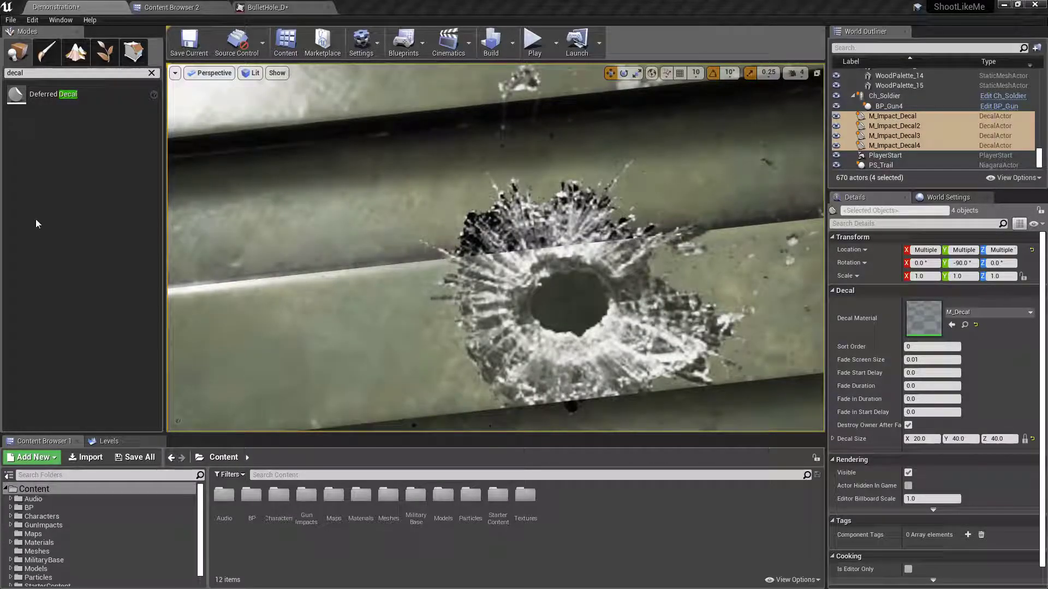
mouse_move(568, 297)
right_down()
mouse_move(568, 273)
mouse_move(551, 272)
mouse_move(600, 284)
mouse_move(502, 213)
mouse_move(546, 262)
mouse_move(545, 295)
mouse_move(538, 291)
mouse_move(563, 311)
right_up()
right_click(545, 300)
right_drag(339, 198, 489, 273)
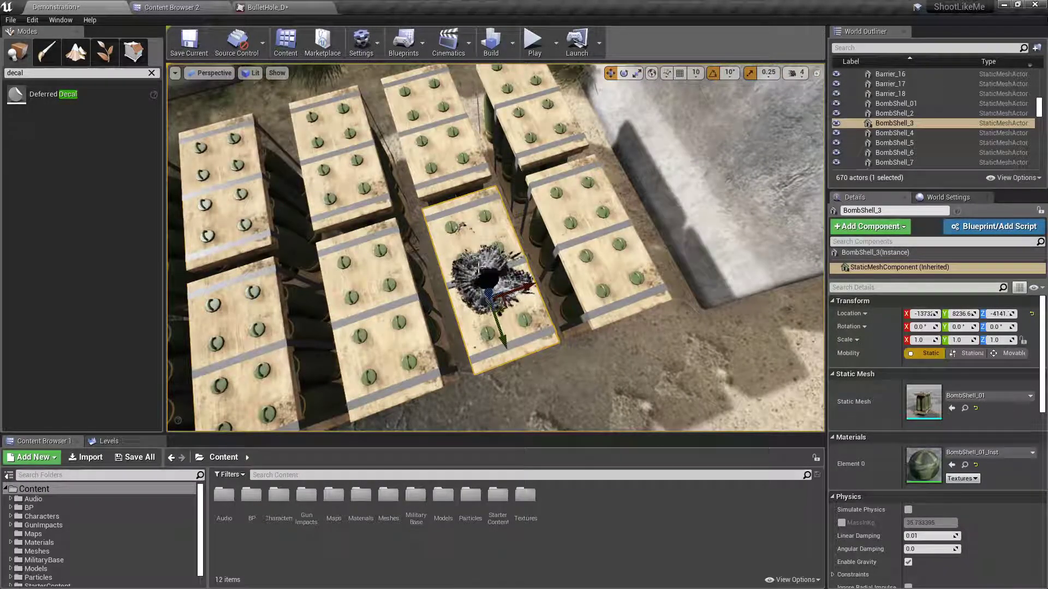
Step: Select the M_Impact_Decal3 actor above the wooden bomb shell crate and shrink its decal size proportionally to 5 × 10 × 10
click(504, 267)
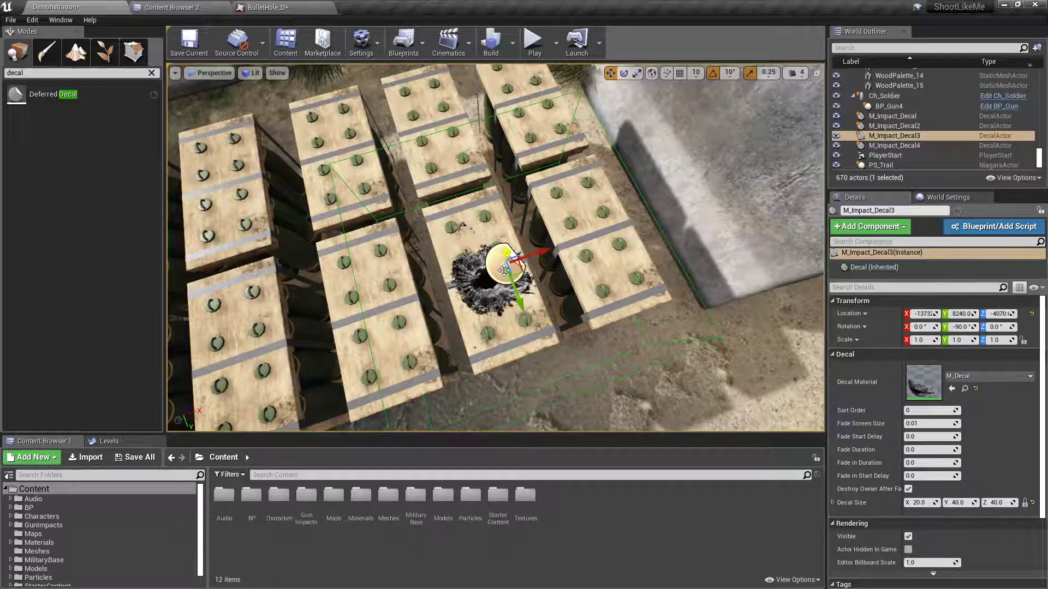
click(494, 269)
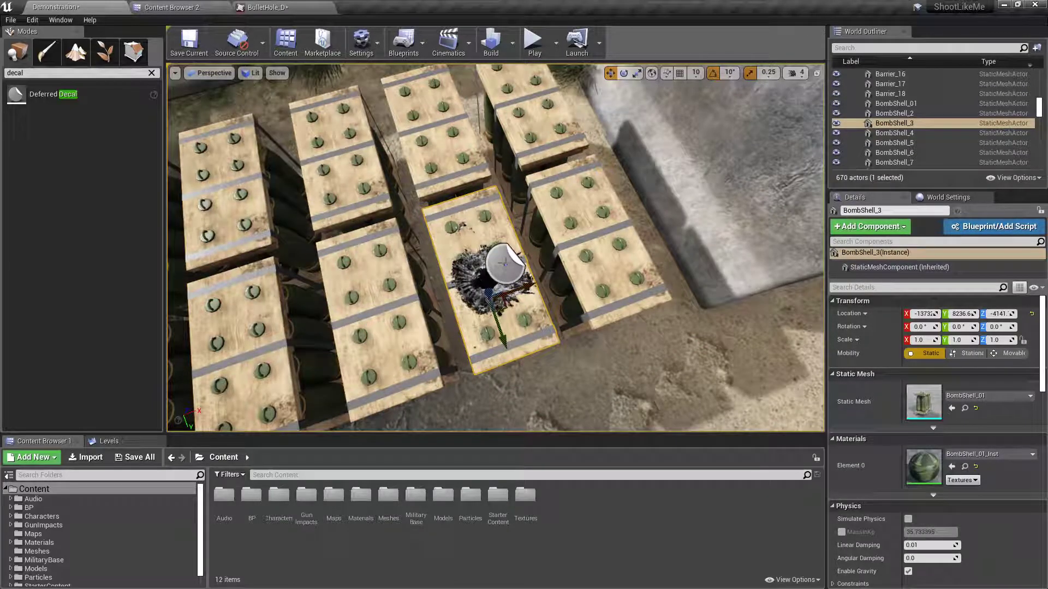
click(505, 264)
right_drag(505, 264, 529, 267)
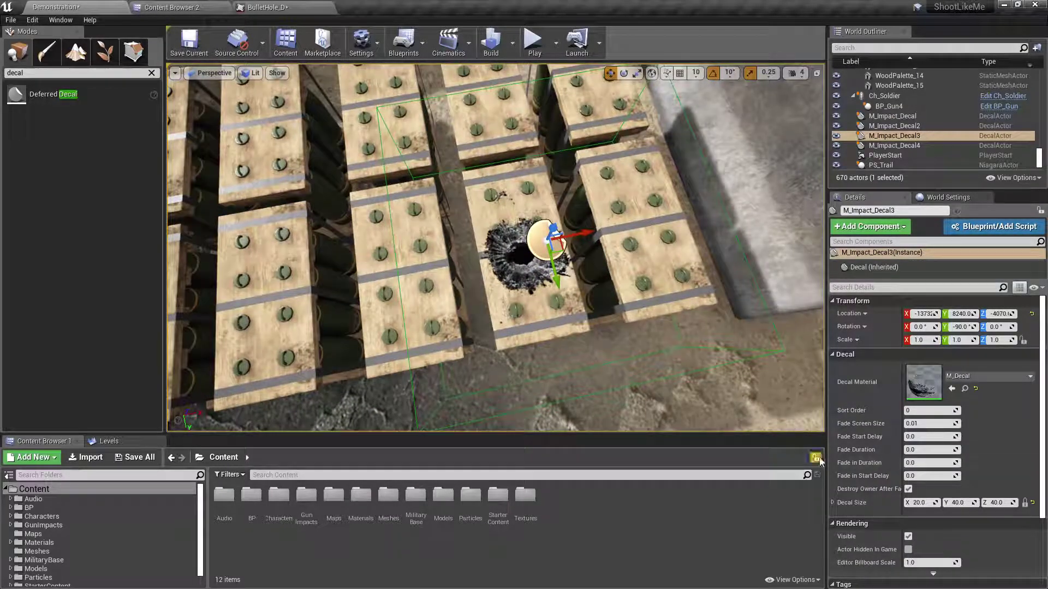
click(928, 503)
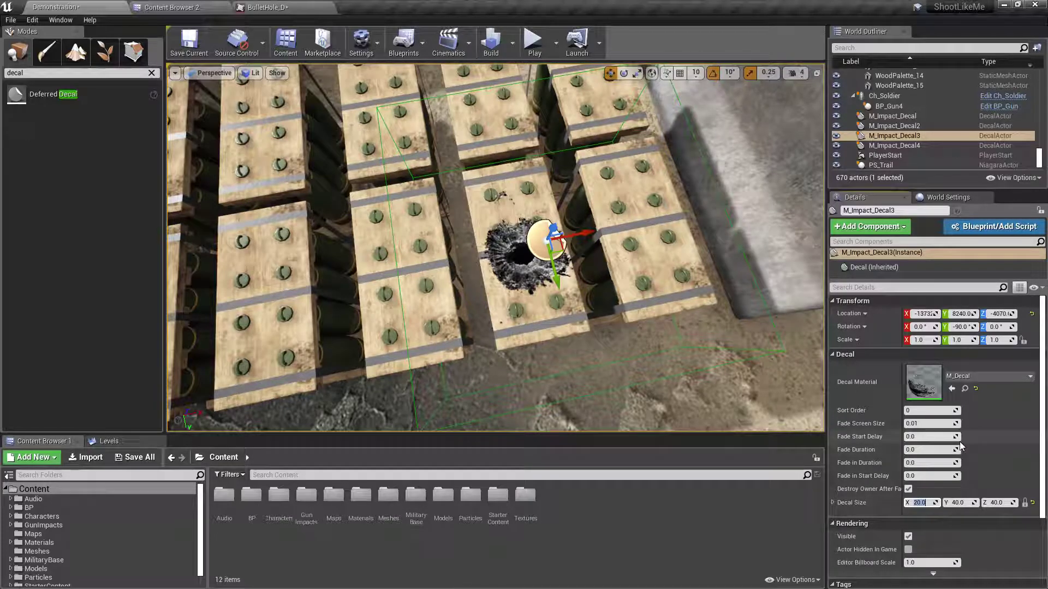
text(5)
key(Tab)
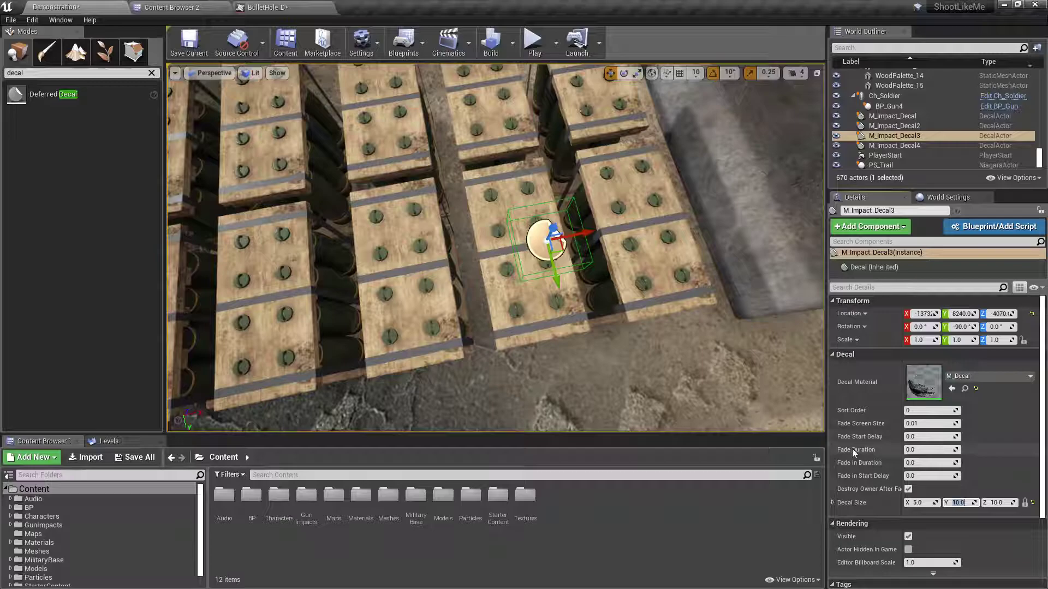
Step: Lower M_Impact_Decal3 onto the crate's wooden top and inspect the small bullet hole up close without the editor overlays
right_drag(595, 333, 616, 342)
key(g)
scroll(606, 334, down, 10)
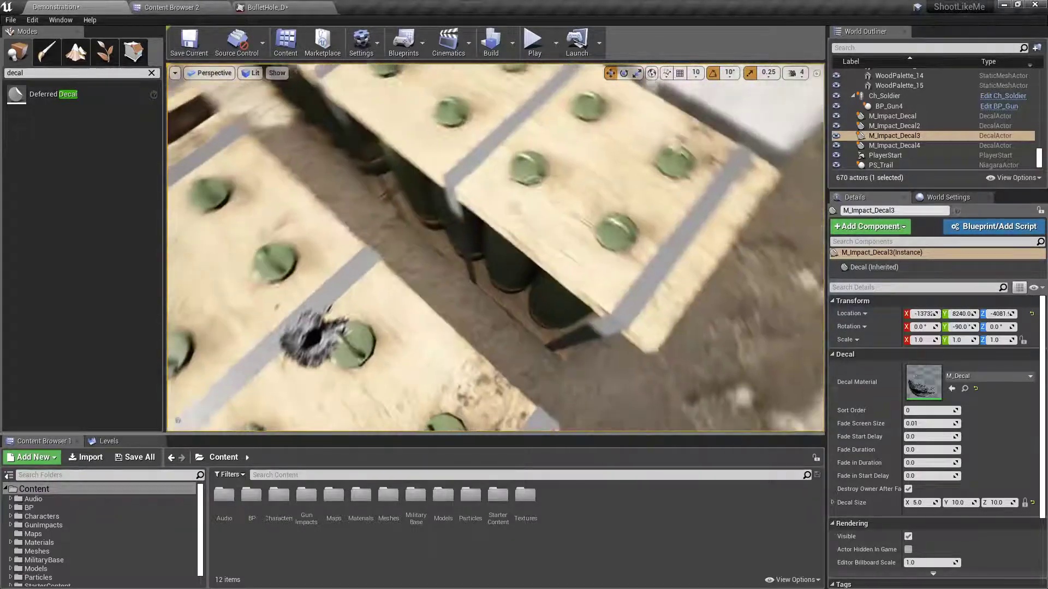
right_drag(500, 291, 500, 291)
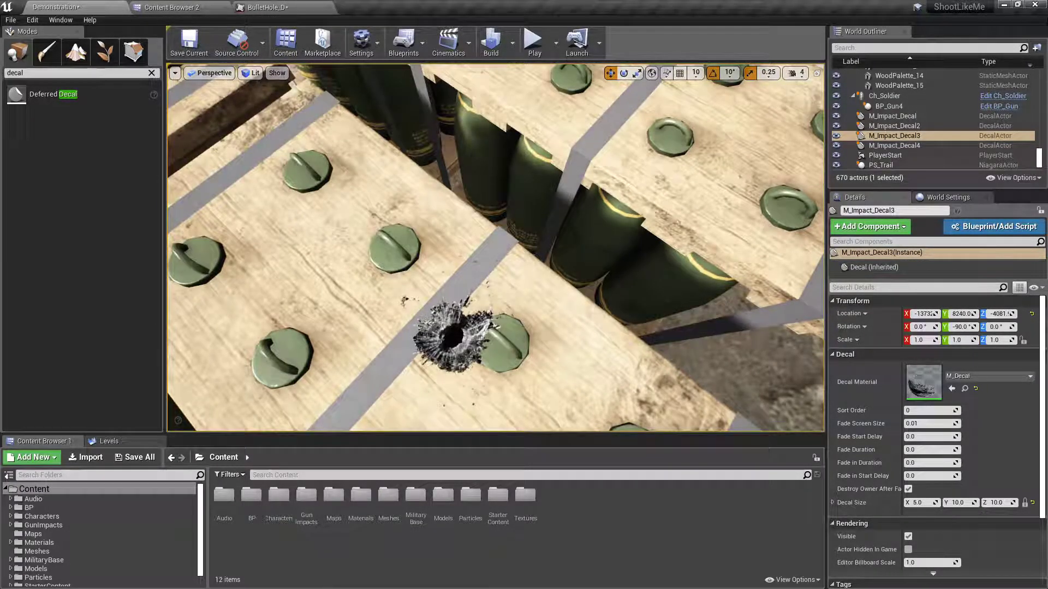
Step: Dock the M_Decal material editor with the other editor tabs and select the Desaturation node in its graph
drag(442, 6, 469, 12)
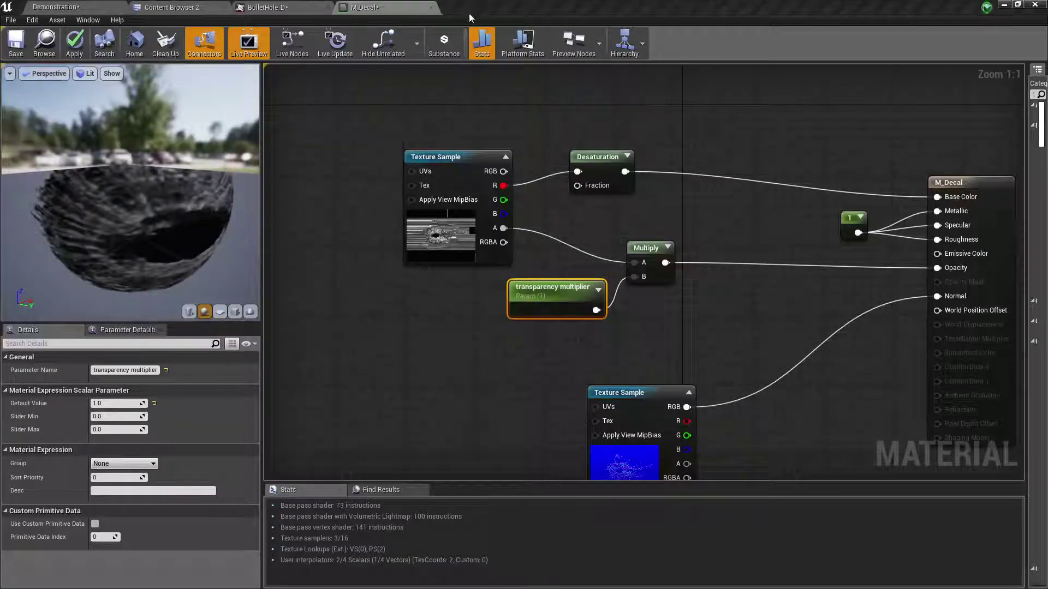
click(576, 164)
right_drag(549, 178, 544, 211)
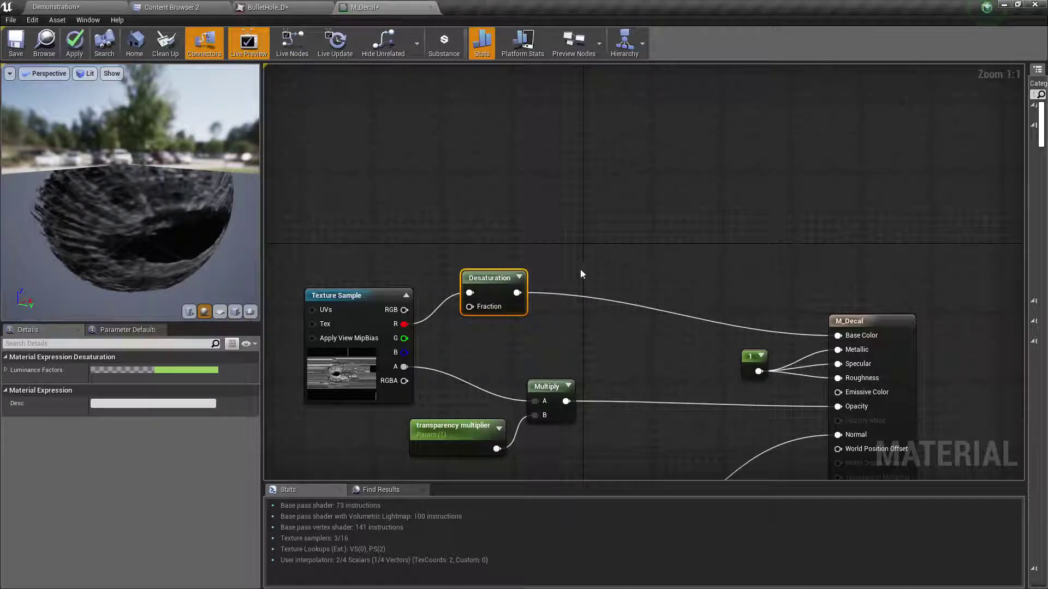
drag(526, 292, 554, 265)
text(lerp)
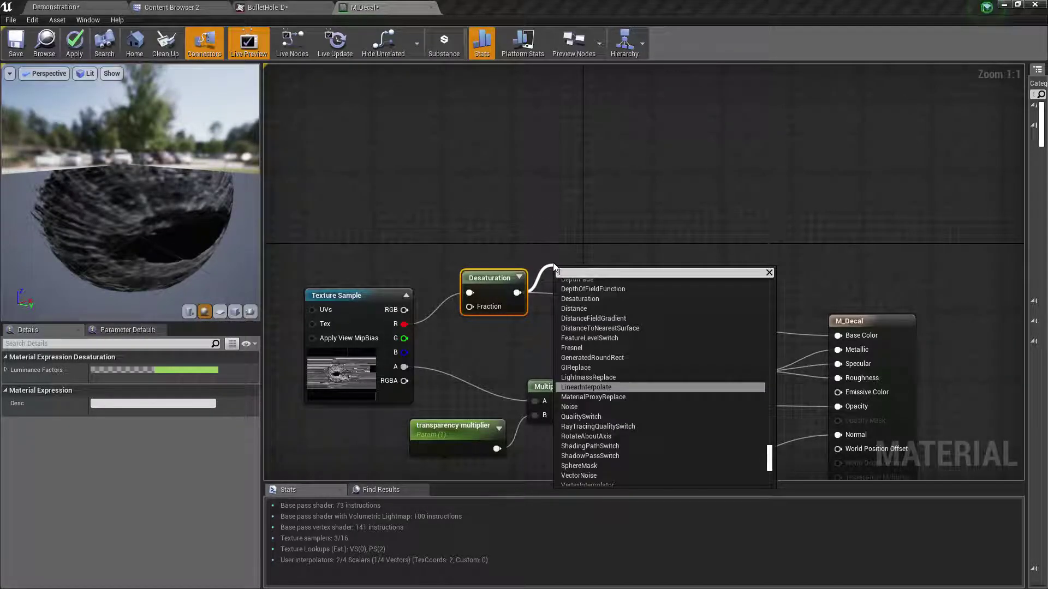
key(Return)
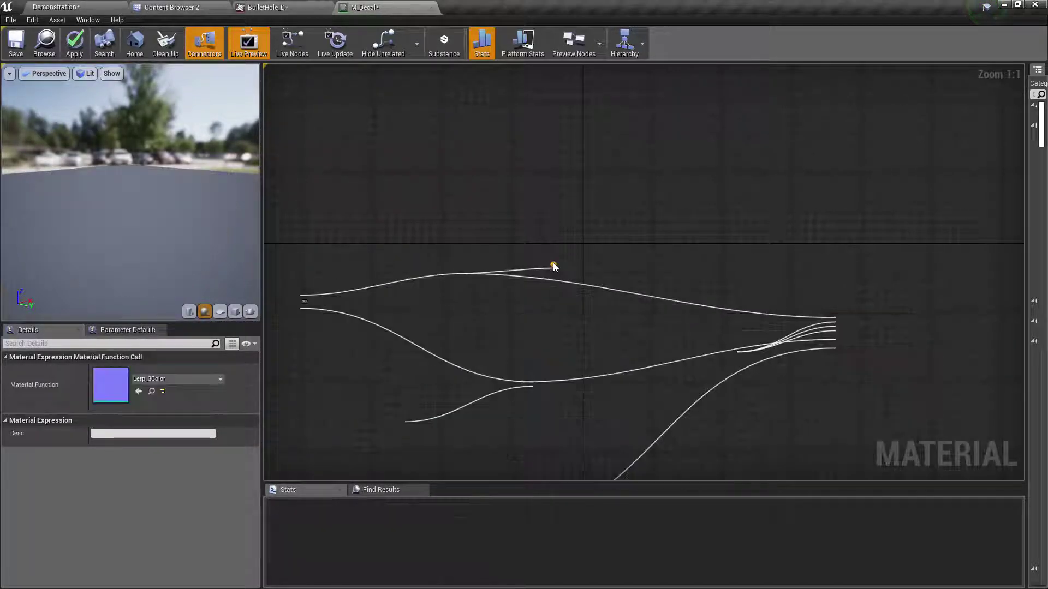
key(Delete)
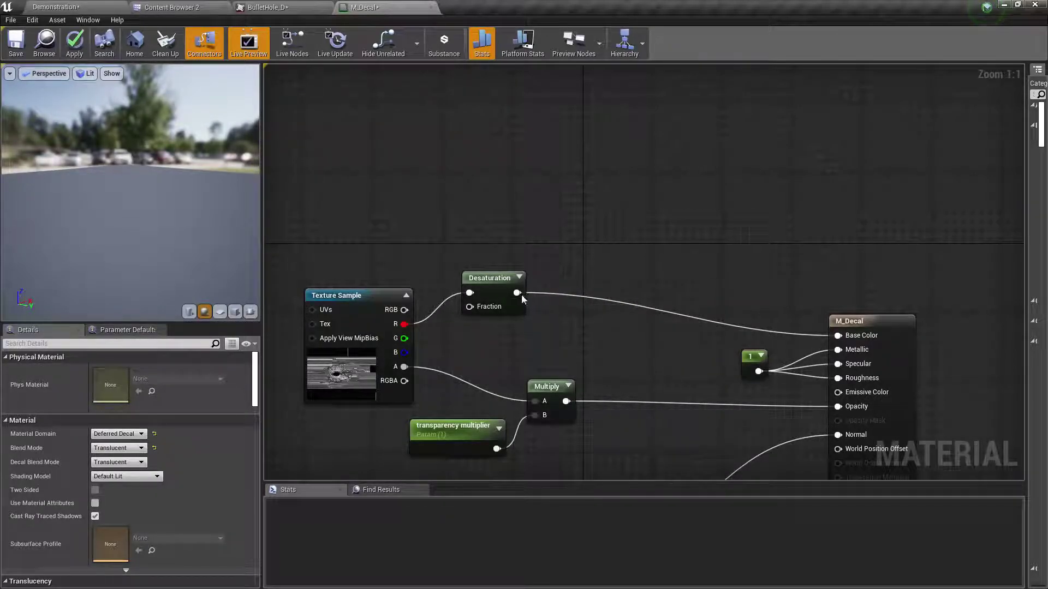
drag(522, 294, 554, 266)
text(lerp)
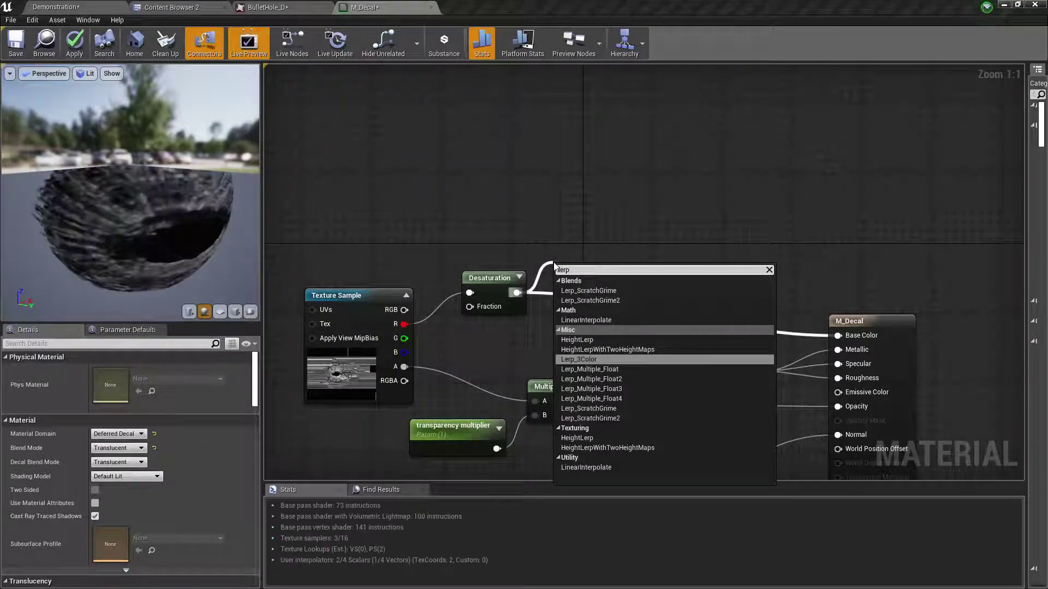
key(Return)
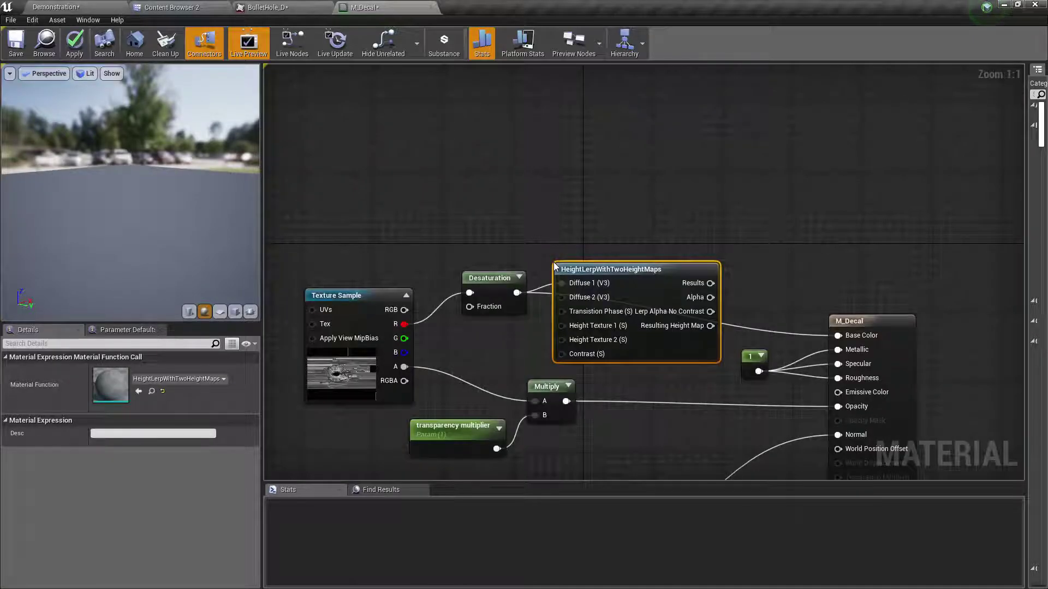
key(ctrl+z)
Step: Add a LinearInterpolate node to the M_Decal graph with the Desaturation output feeding its A input
drag(517, 293, 557, 245)
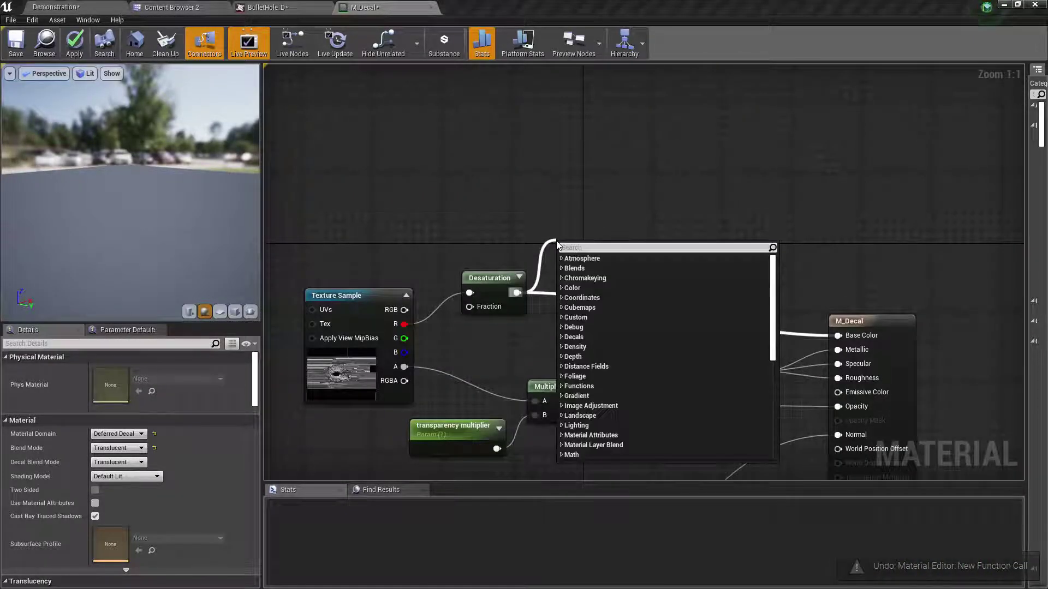
text(ler)
key(Up)
key(Up)
key(Up)
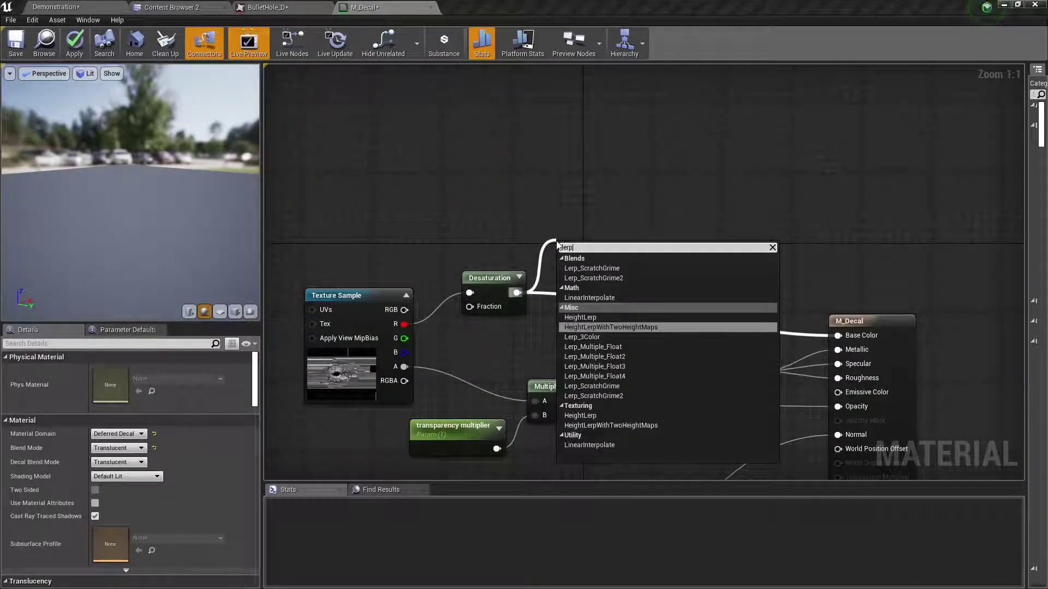
key(Return)
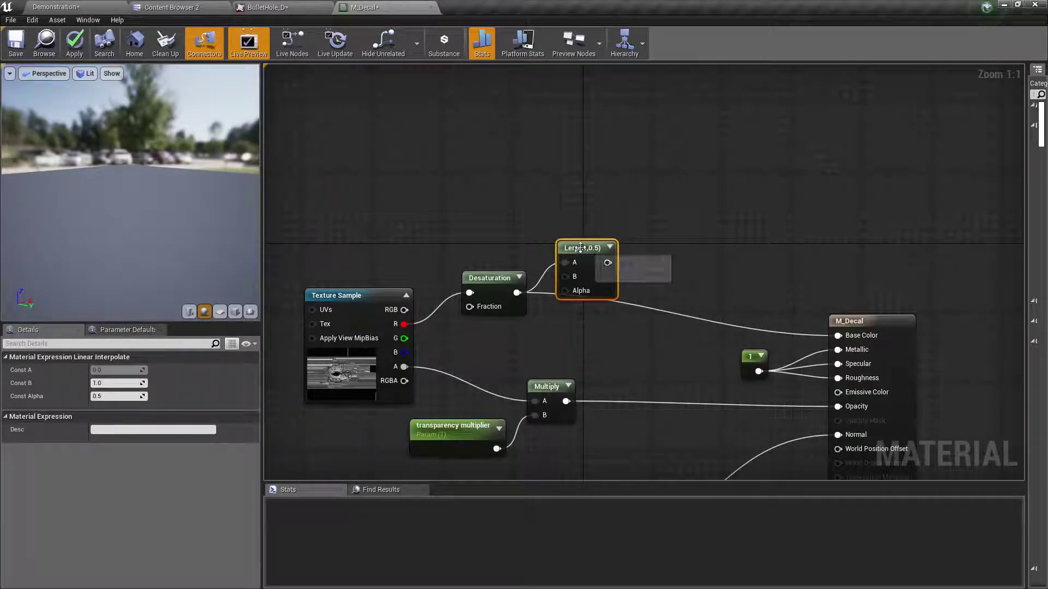
Step: Reposition the Lerp node, break the link on its A input and connect the Desaturation output to its Alpha input
drag(582, 248, 590, 208)
right_click(575, 223)
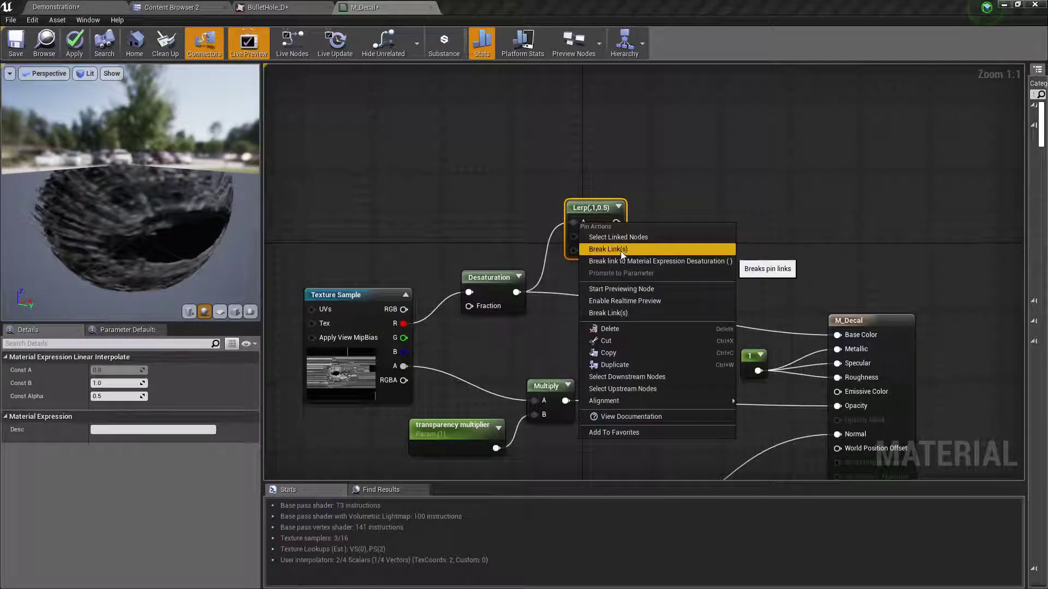
click(589, 262)
drag(585, 251, 516, 292)
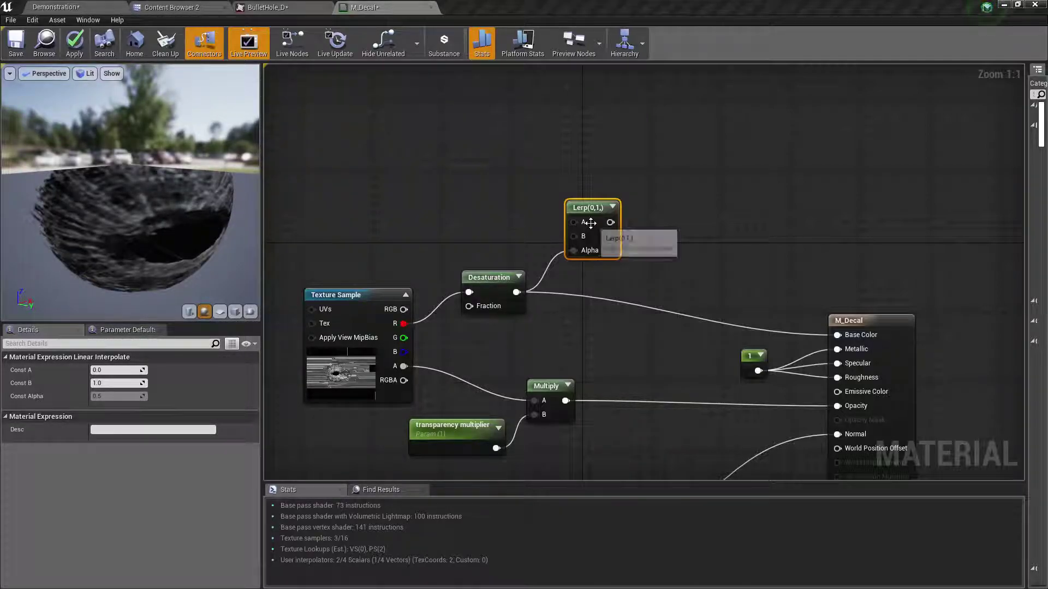
Step: Set the Lerp node's Const B to 0.2, connect its output to M_Decal's Base Color and check the preview
click(124, 383)
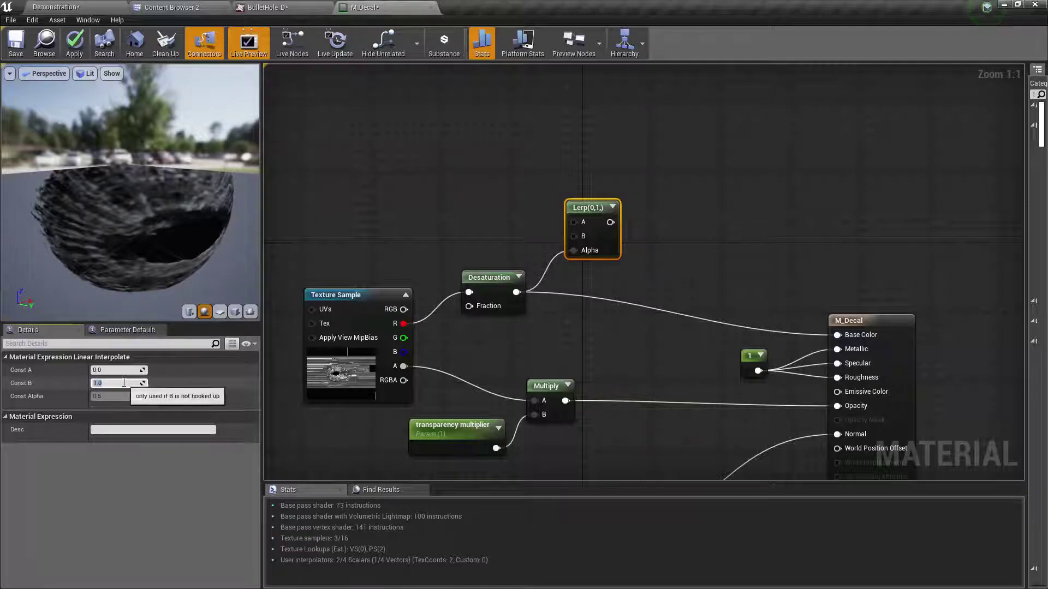
text(0.2)
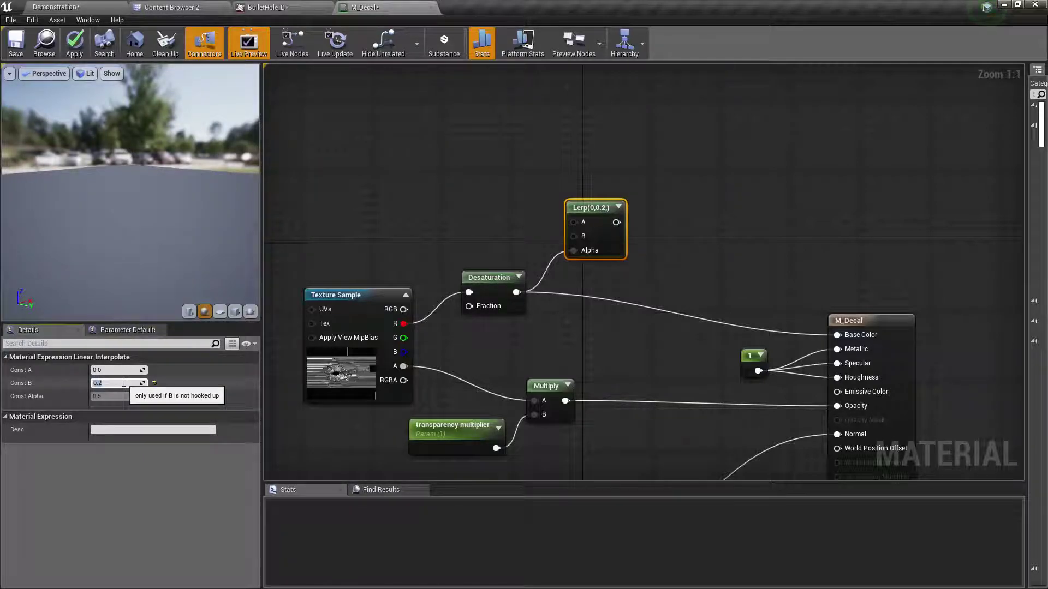
drag(616, 222, 845, 338)
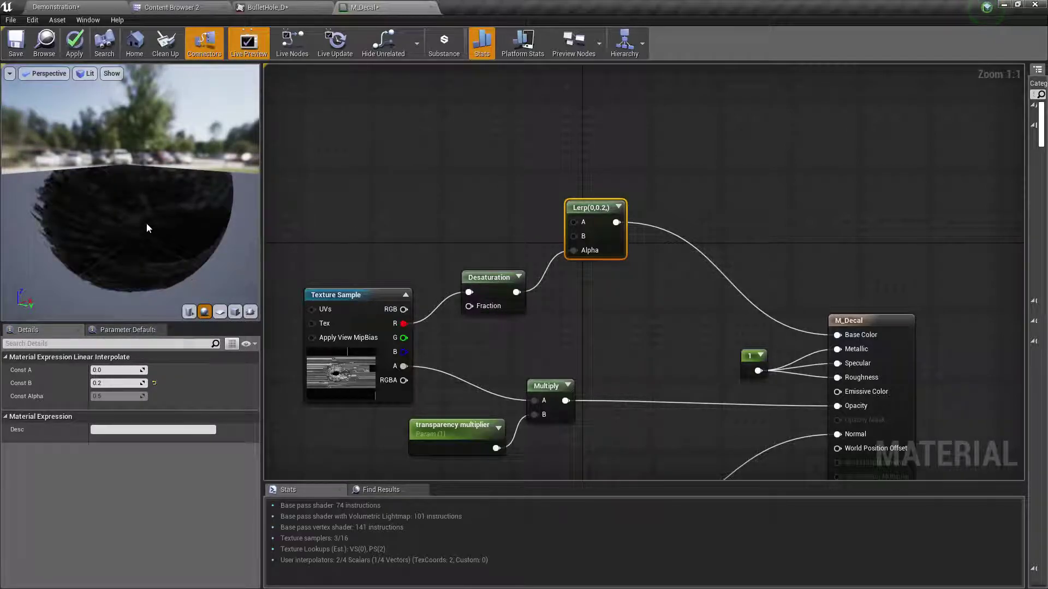
drag(147, 228, 101, 232)
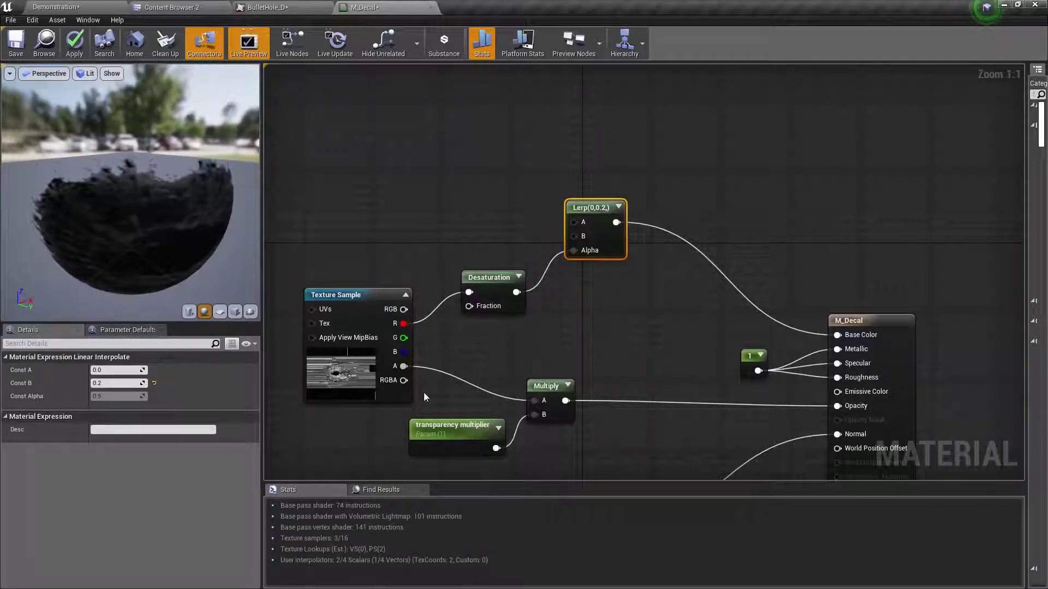
Step: Try a default value of 0.6 on the transparency multiplier parameter and check the material preview
click(453, 442)
click(111, 405)
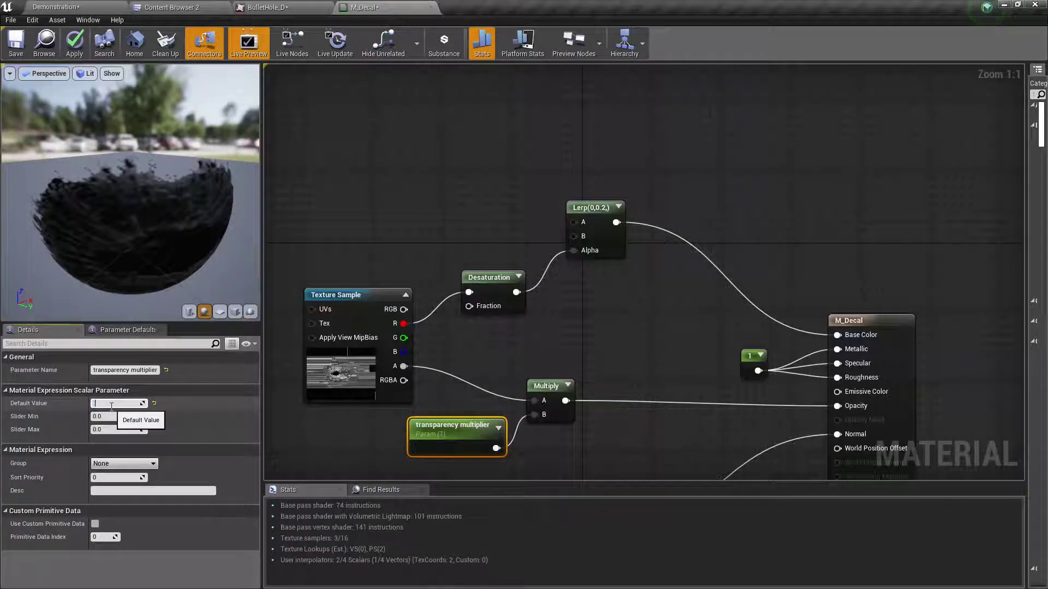
text(0.6)
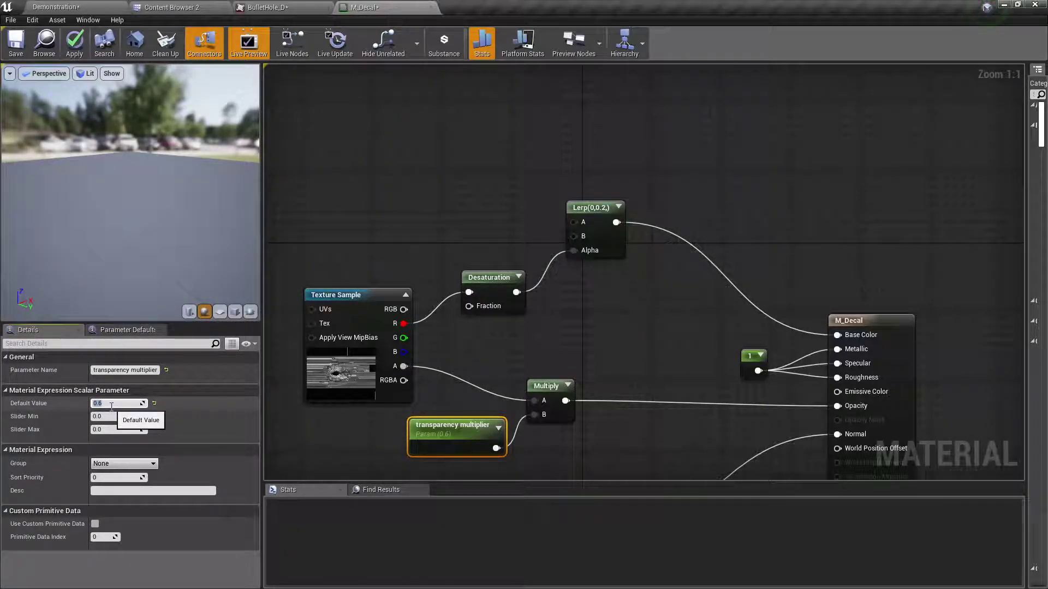
right_drag(381, 212, 386, 213)
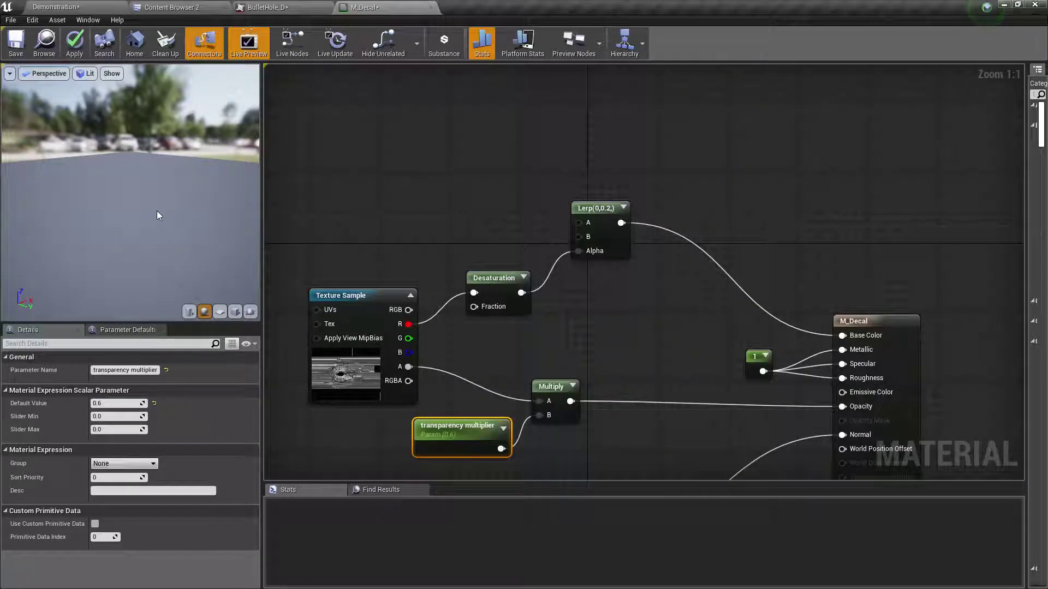
drag(153, 208, 102, 207)
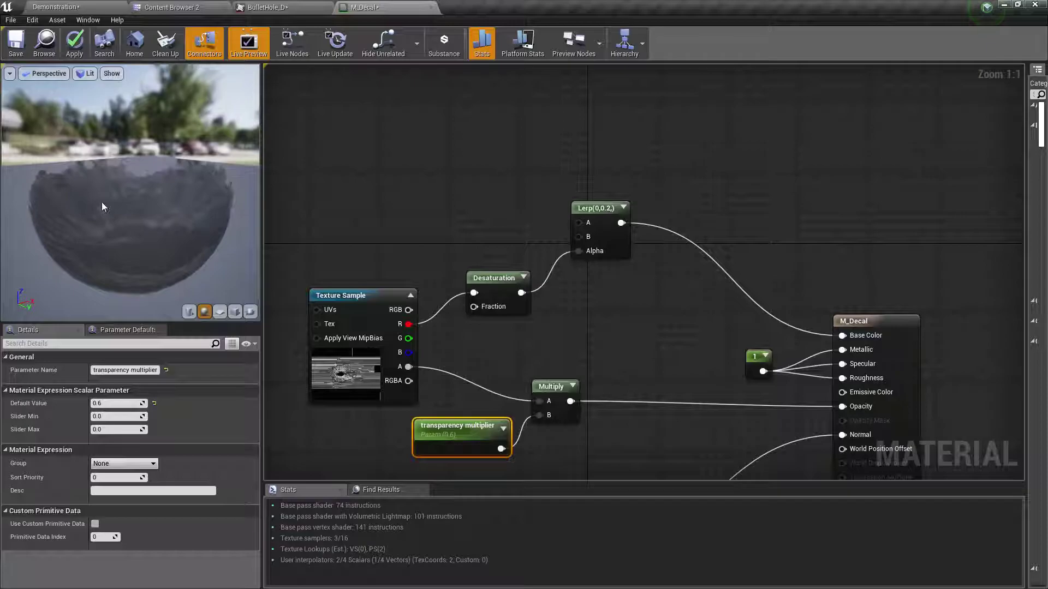
Step: Set the transparency multiplier's default value to 0.8 and apply the material changes
click(116, 404)
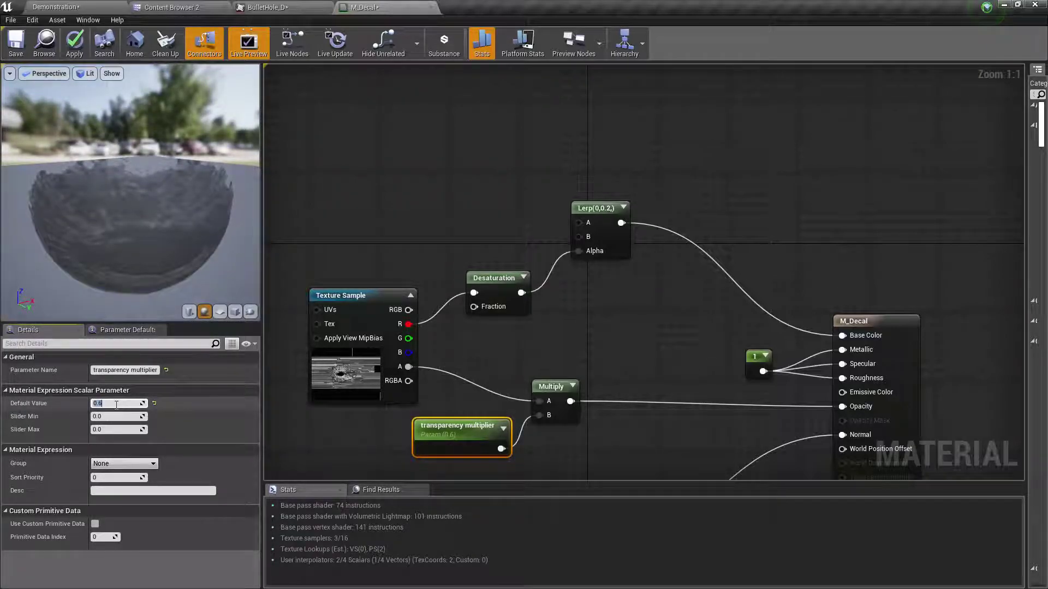
text(0.8)
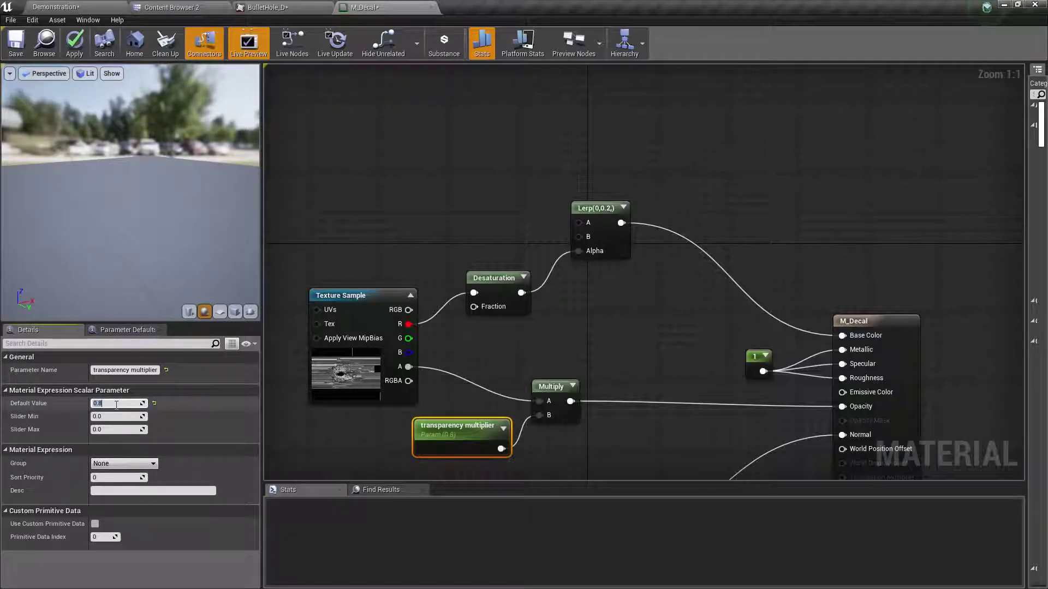
click(136, 222)
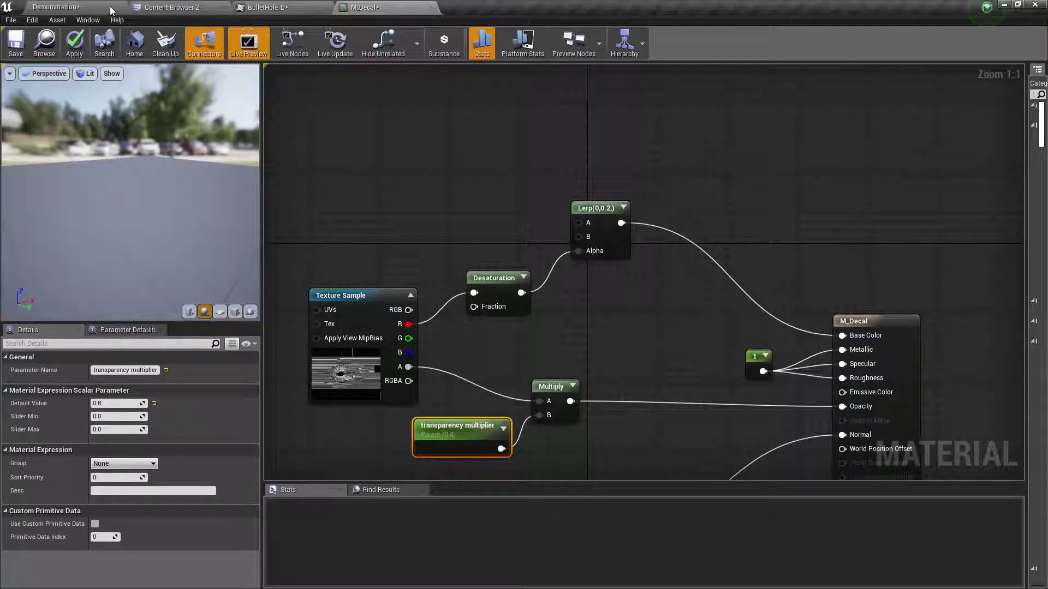
click(75, 41)
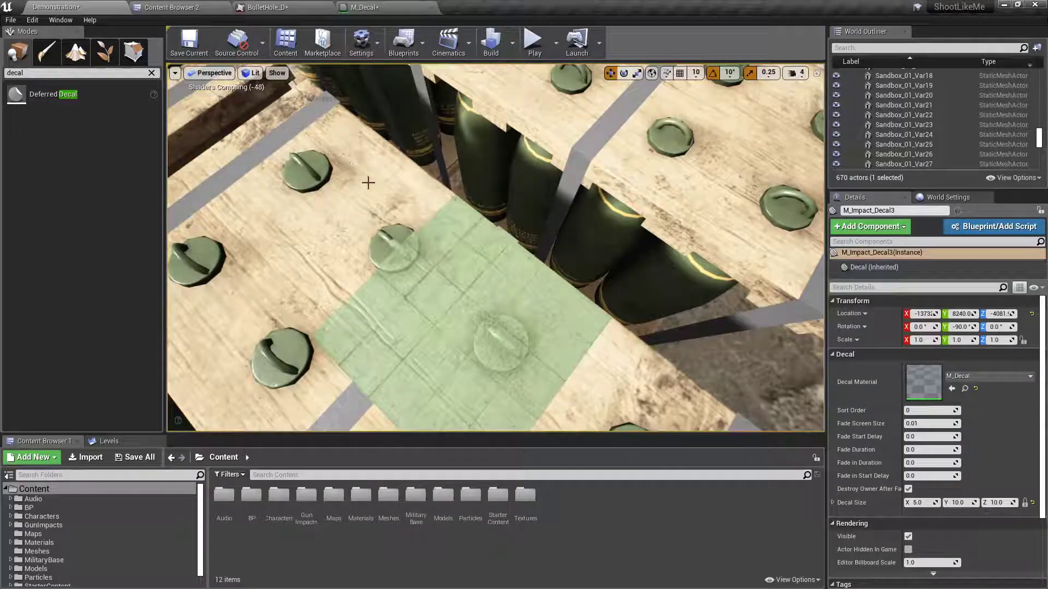
Step: Inspect the updated bullet hole decals in the Demonstration level, on the wooden shell crate and on the surrounding ground surfaces
right_drag(528, 292, 596, 301)
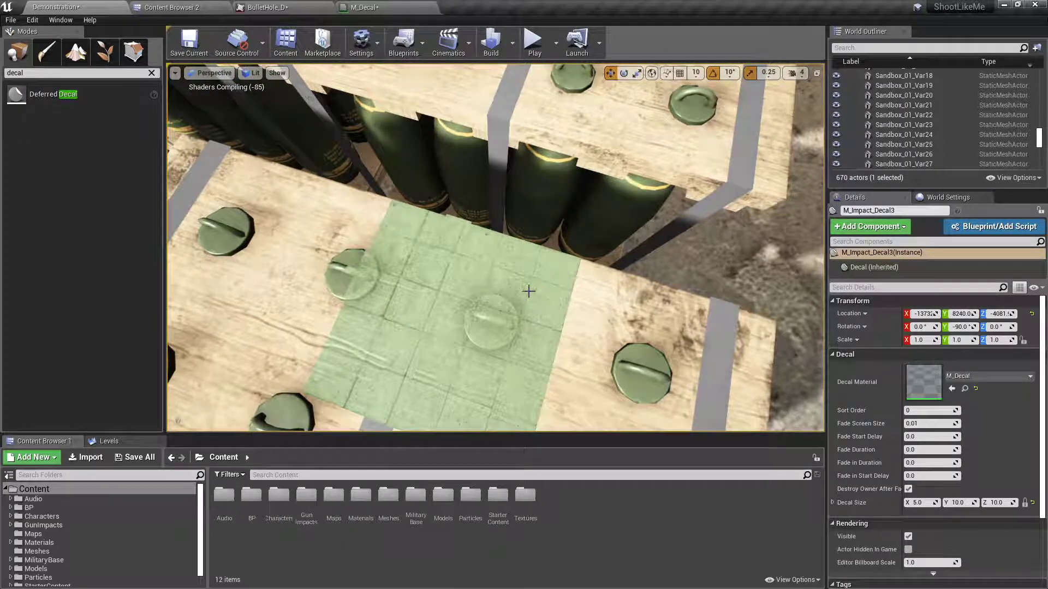
right_drag(529, 291, 759, 328)
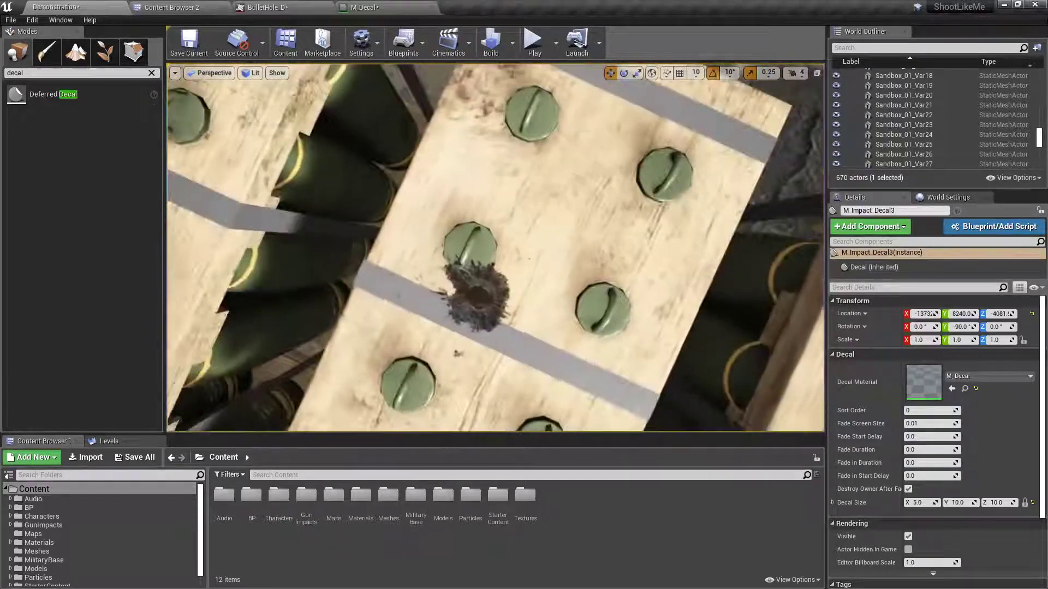
right_drag(531, 291, 551, 306)
key(w)
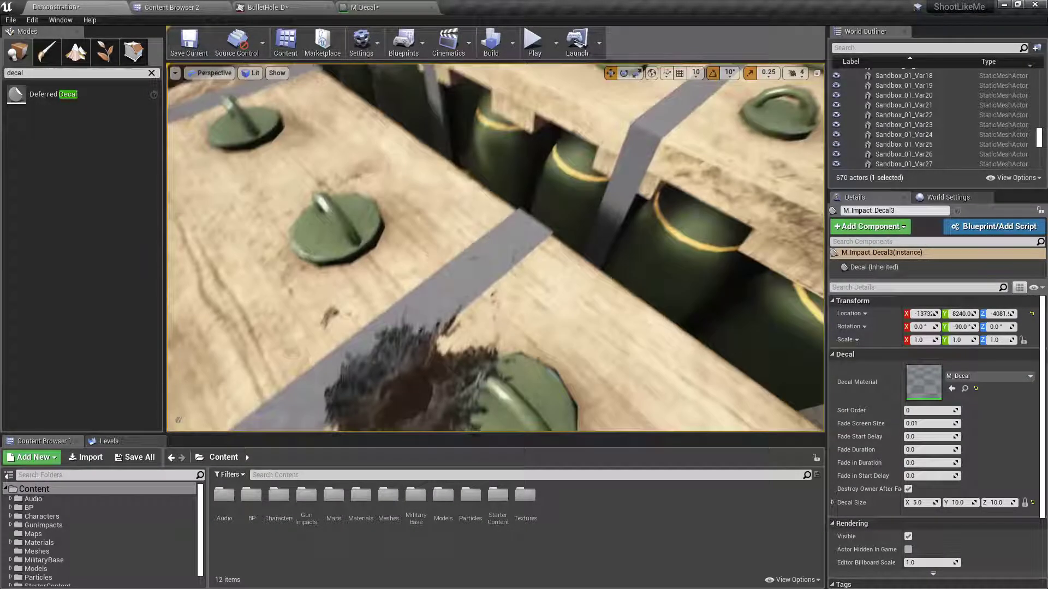
right_drag(502, 257, 494, 255)
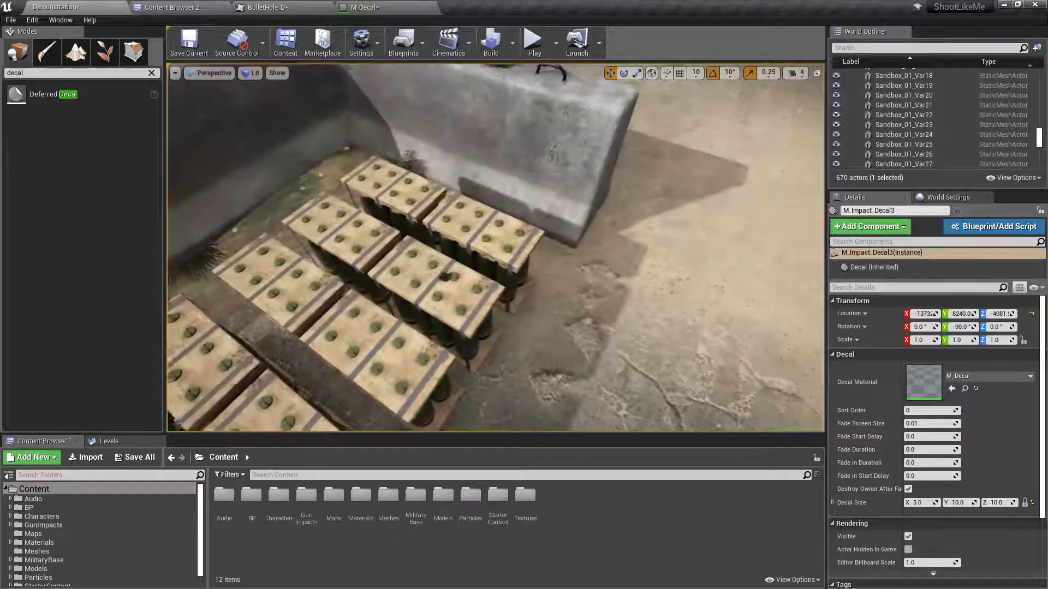
right_drag(527, 300, 492, 322)
key(w)
scroll(523, 303, down, 5)
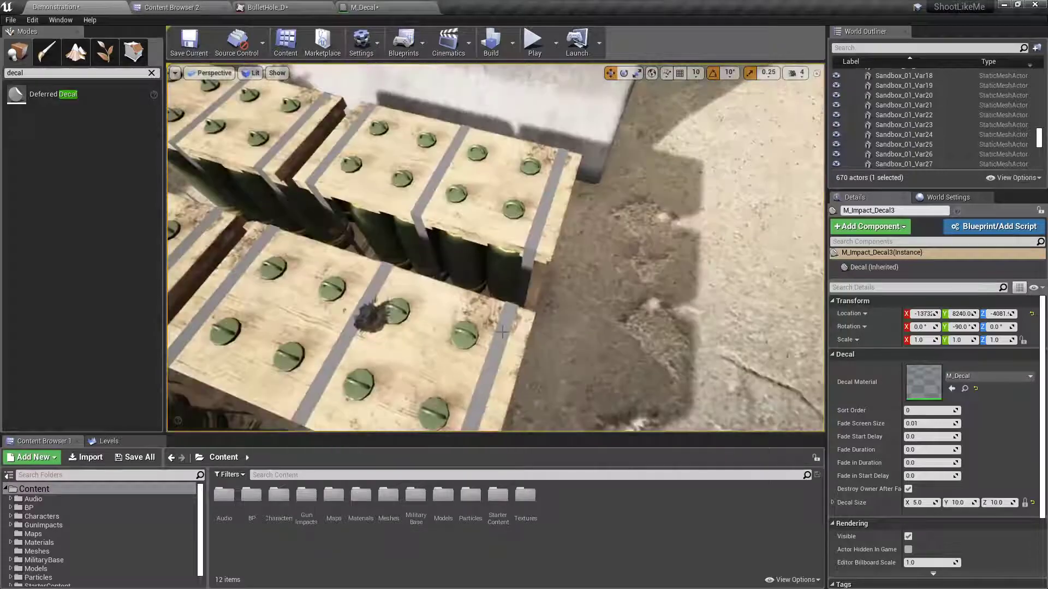
right_drag(502, 332, 458, 284)
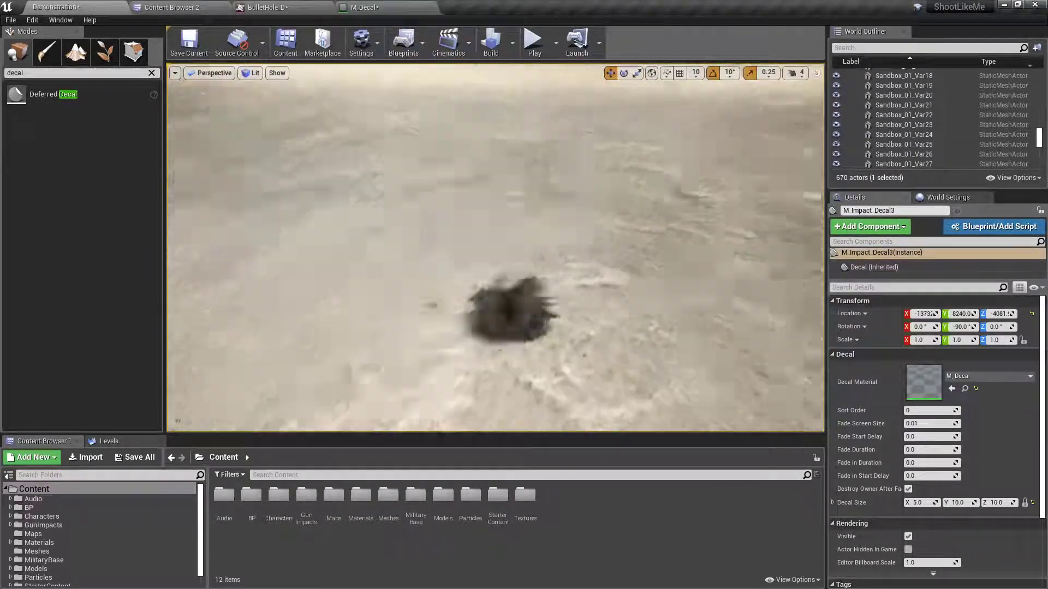
right_drag(496, 248, 600, 248)
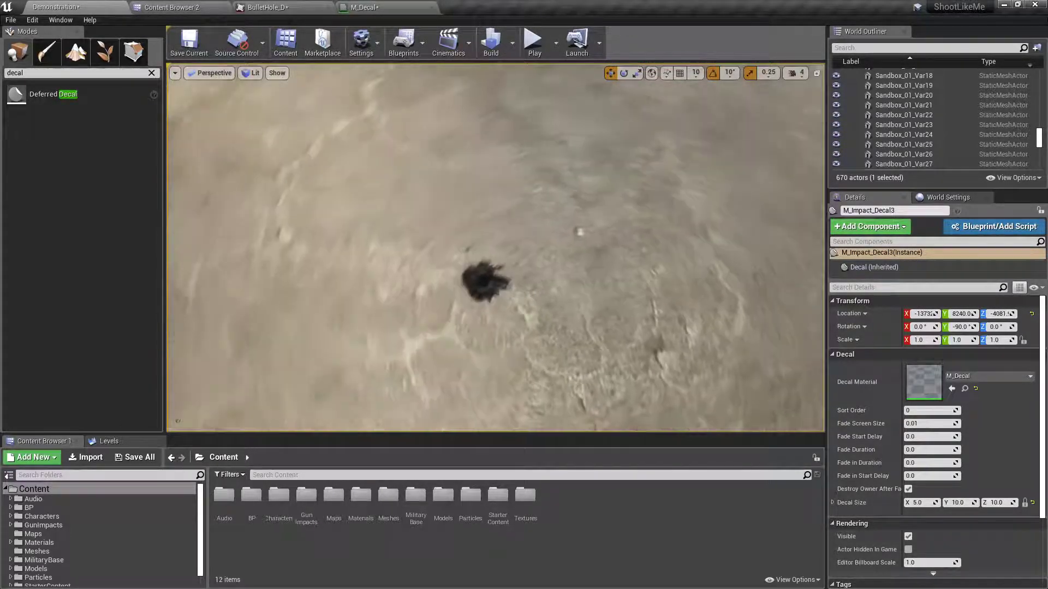
mouse_move(495, 247)
right_down()
mouse_move(415, 257)
mouse_move(464, 240)
mouse_move(513, 201)
mouse_move(532, 235)
mouse_move(532, 273)
mouse_move(492, 245)
right_up()
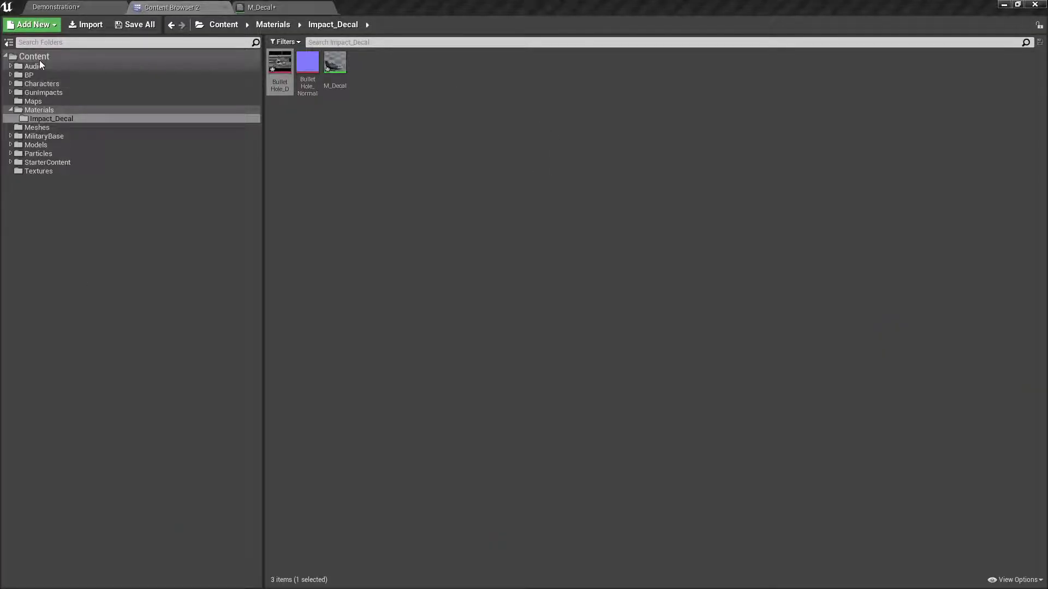
click(39, 58)
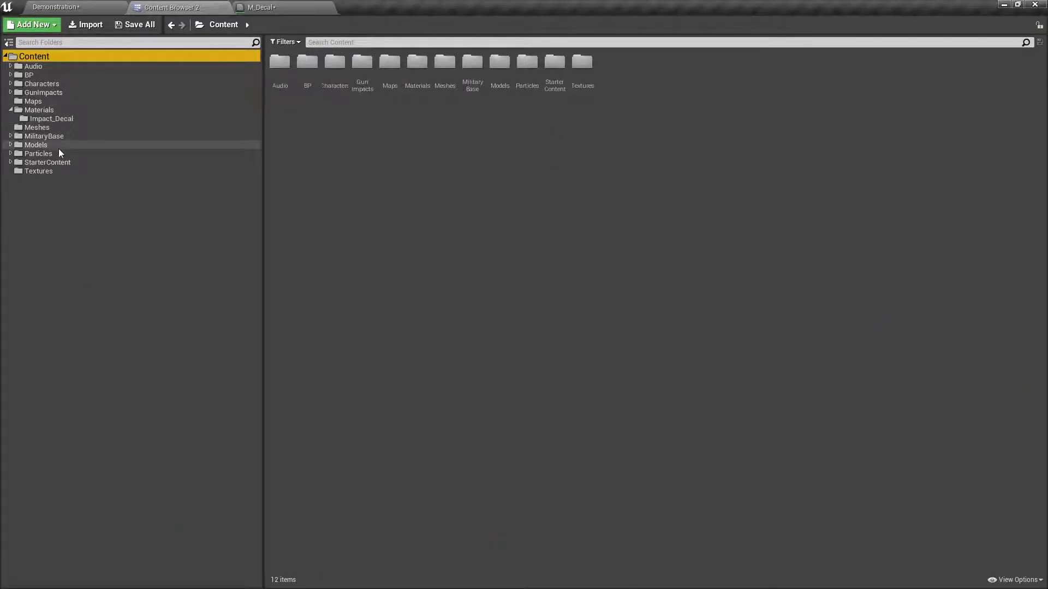
double_click(41, 85)
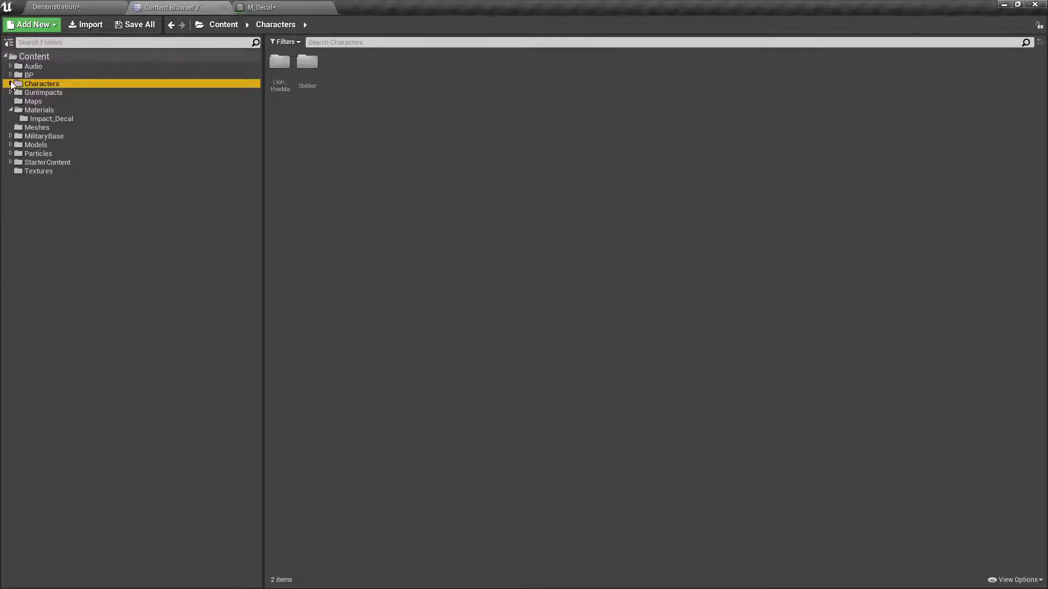
click(41, 101)
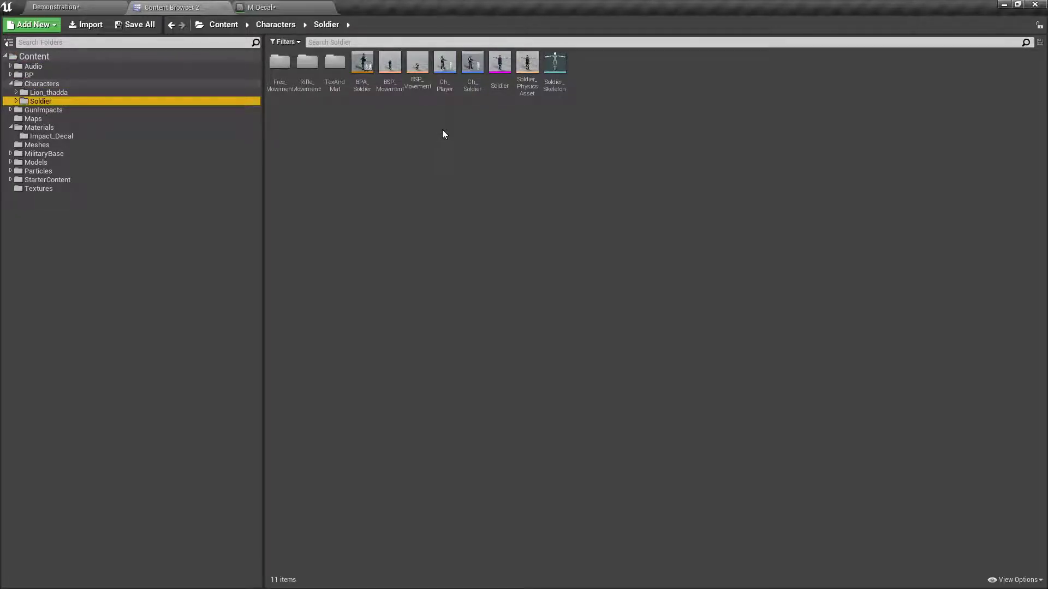
Step: Open the BP_Gun blueprint from the BP/Guns content folder
click(28, 75)
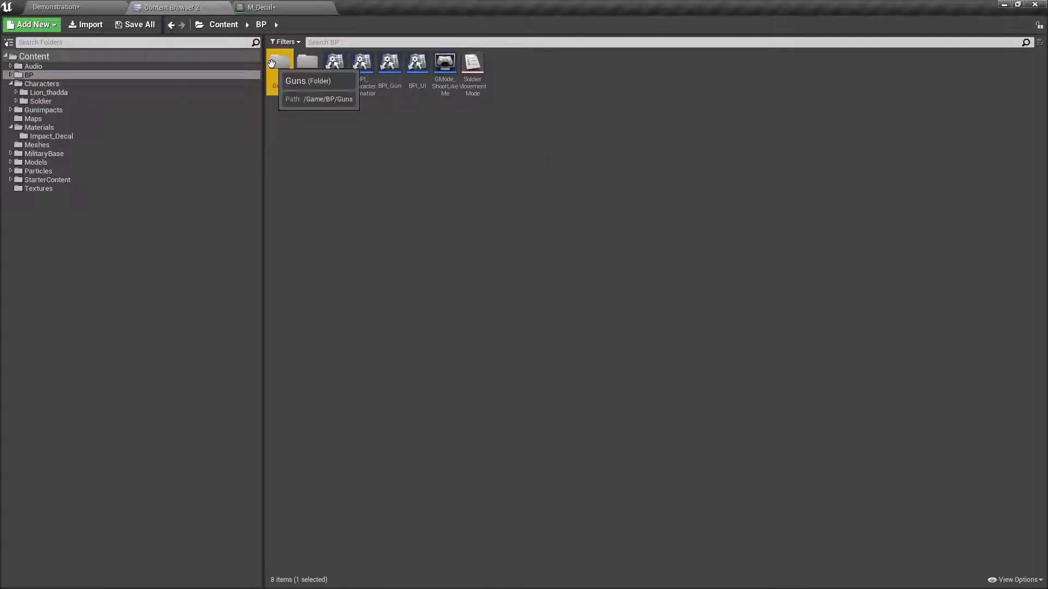
double_click(274, 64)
double_click(275, 65)
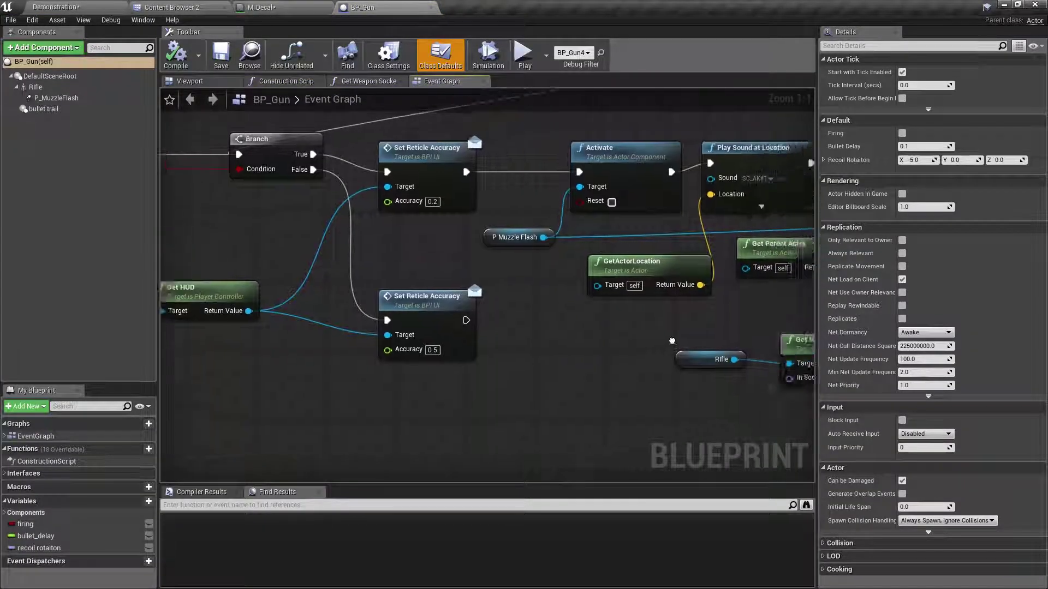
Step: Set the Decal Material of the Spawn Decal at Location node in BP_Gun's event graph to M_Decal and compile the blueprint
right_drag(642, 177, 226, 205)
right_drag(523, 192, 108, 185)
right_drag(490, 177, 436, 173)
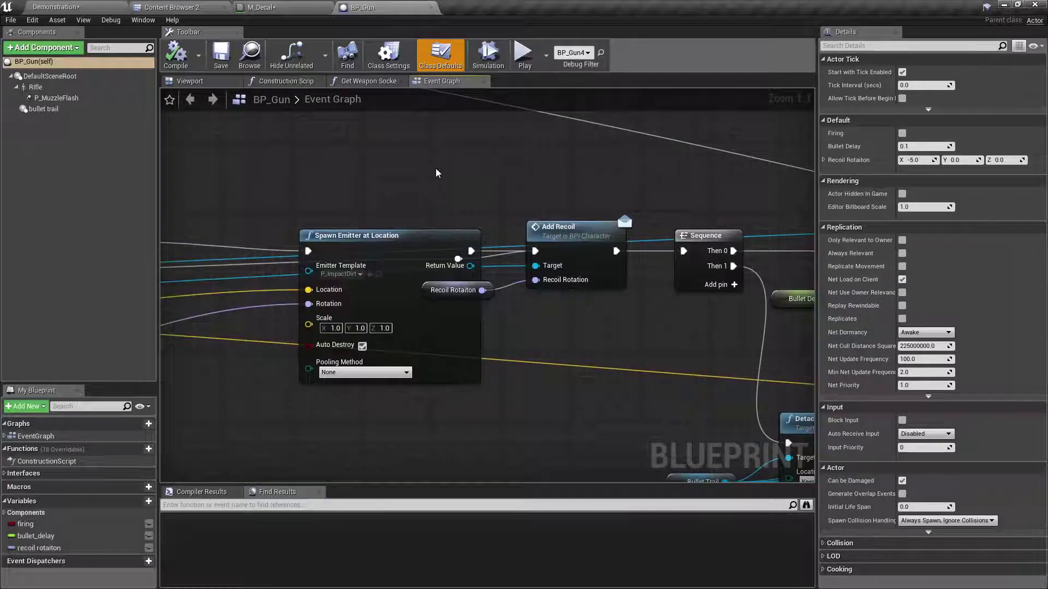
right_drag(373, 198, 48, 90)
right_drag(311, 155, 801, 152)
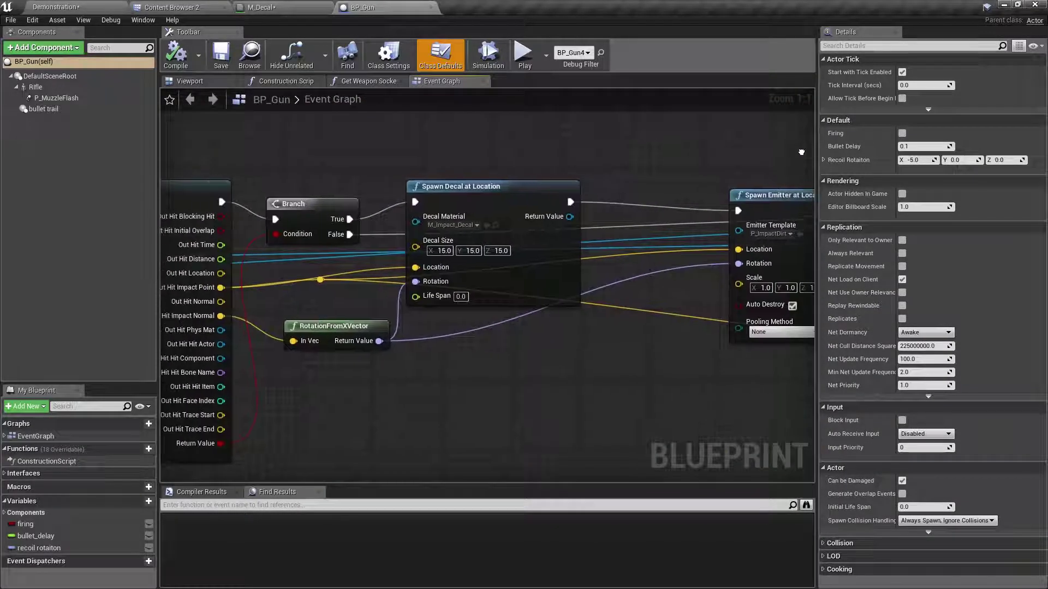
click(457, 226)
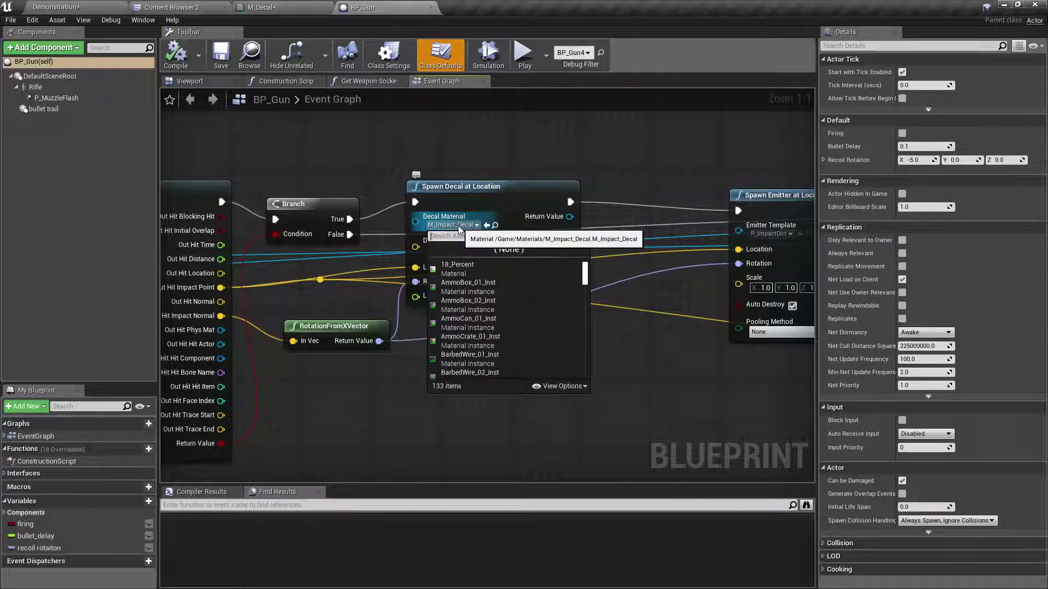
text(m_de)
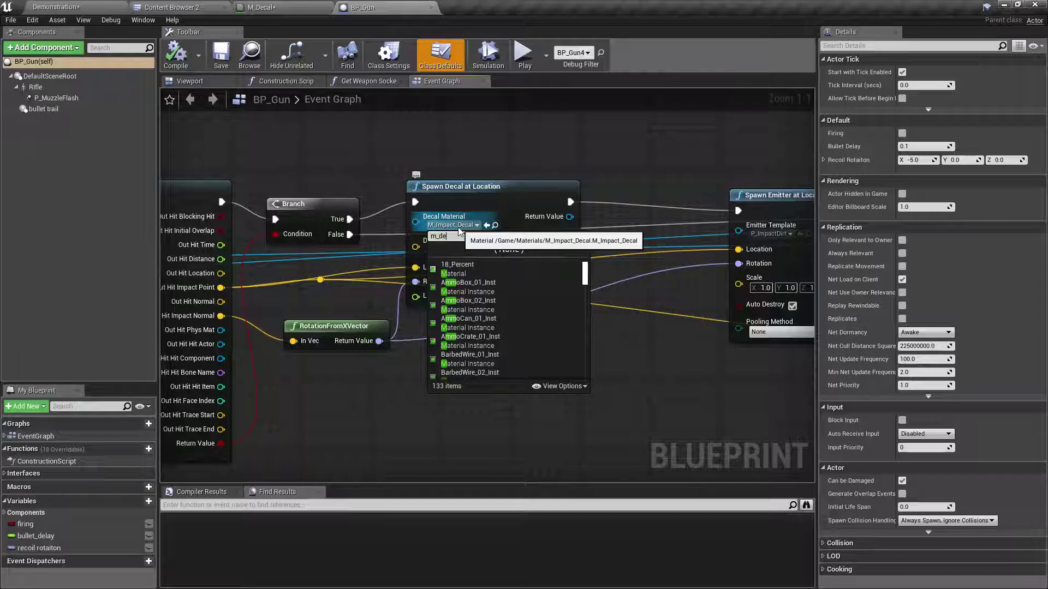
text(ca)
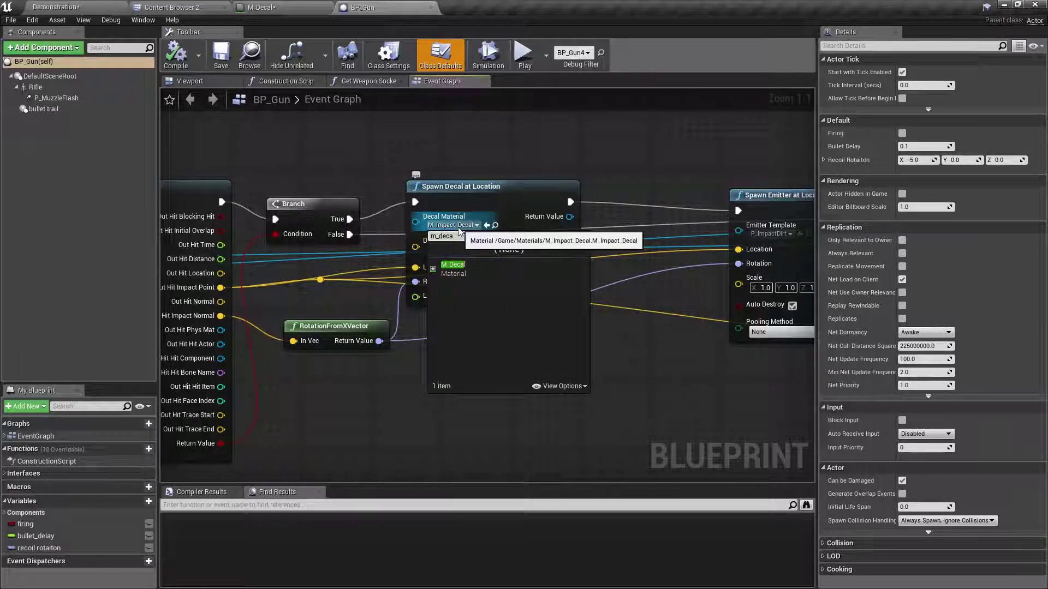
click(468, 266)
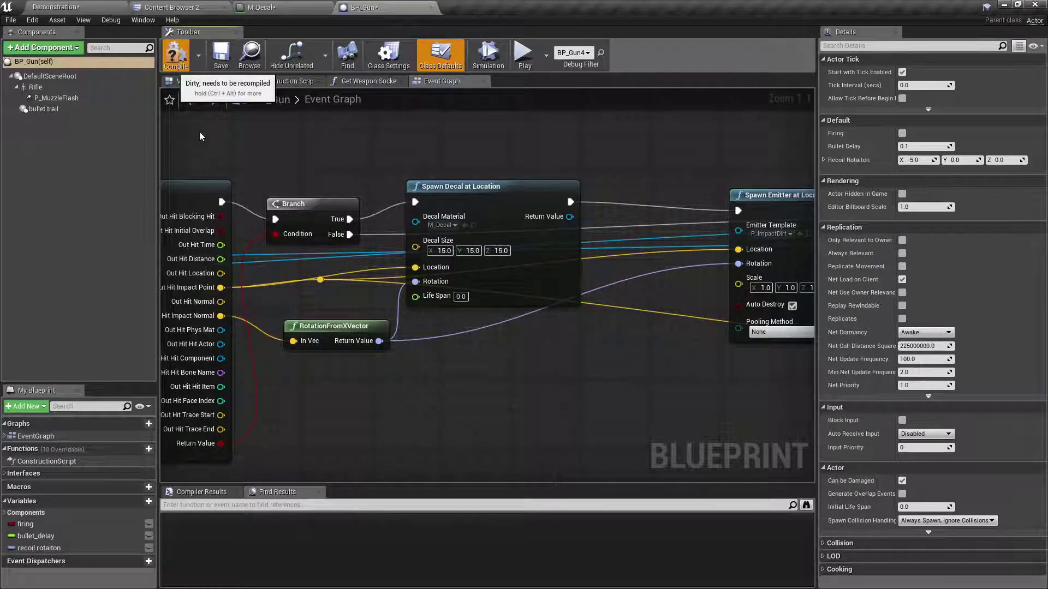
click(176, 58)
Step: Play-test the Demonstration level in full screen and fire at the ground and wooden crates to check the spawned bullet hole decals
click(82, 7)
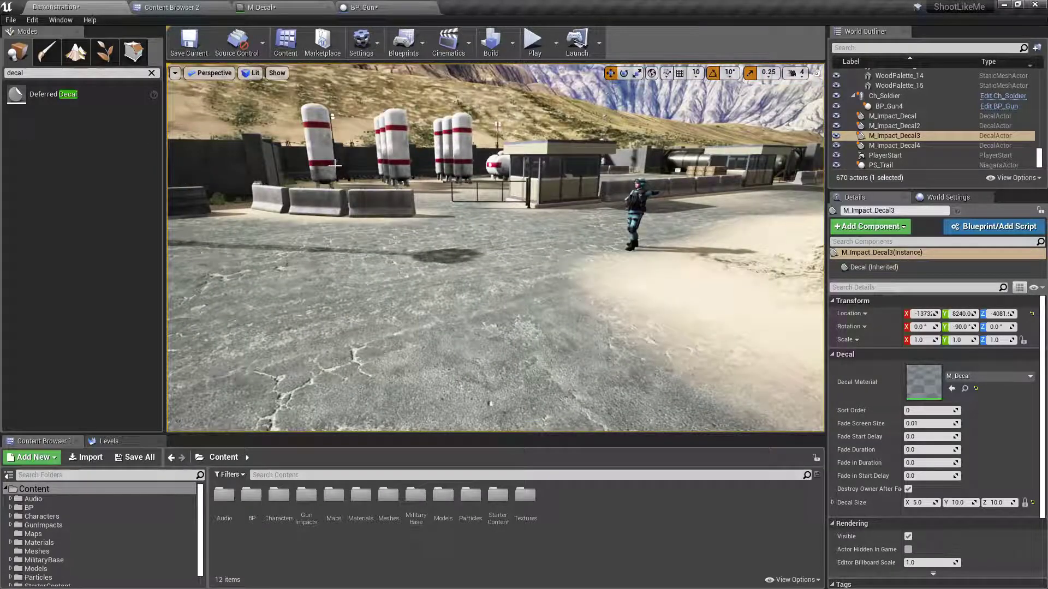
key(F11)
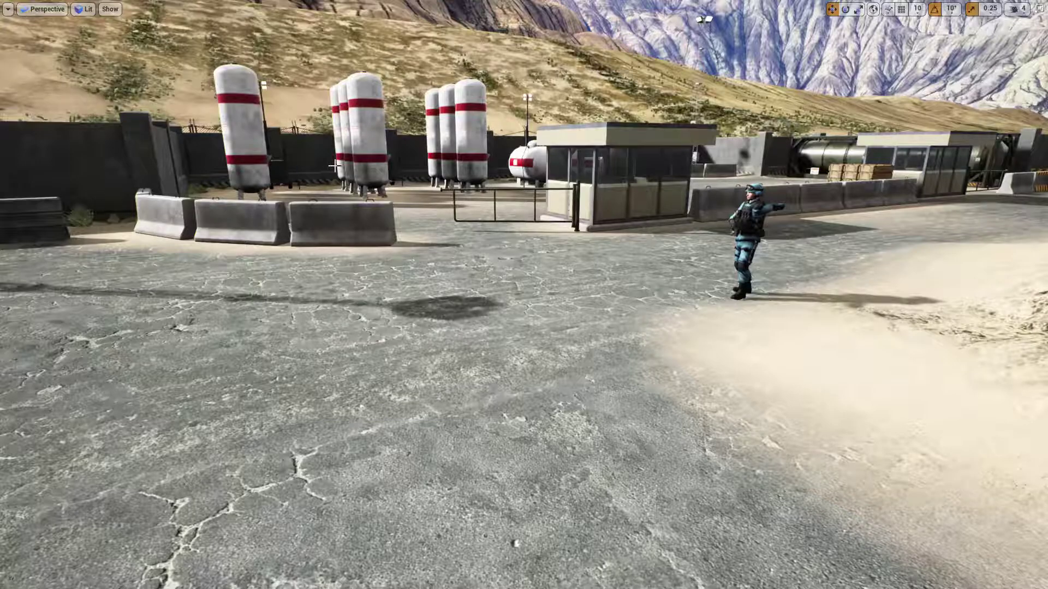
key(alt+p)
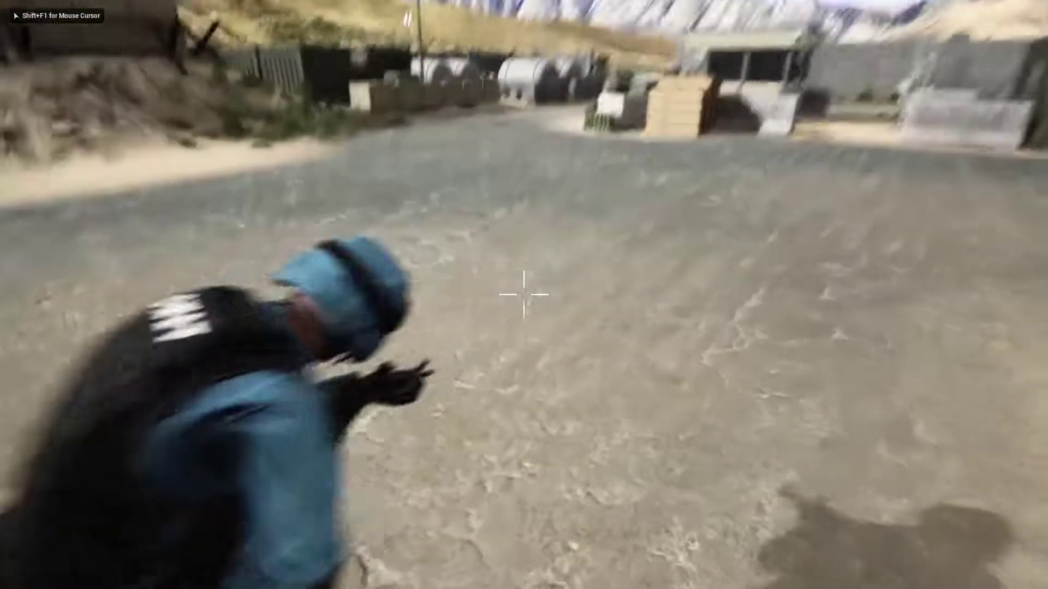
click(524, 295)
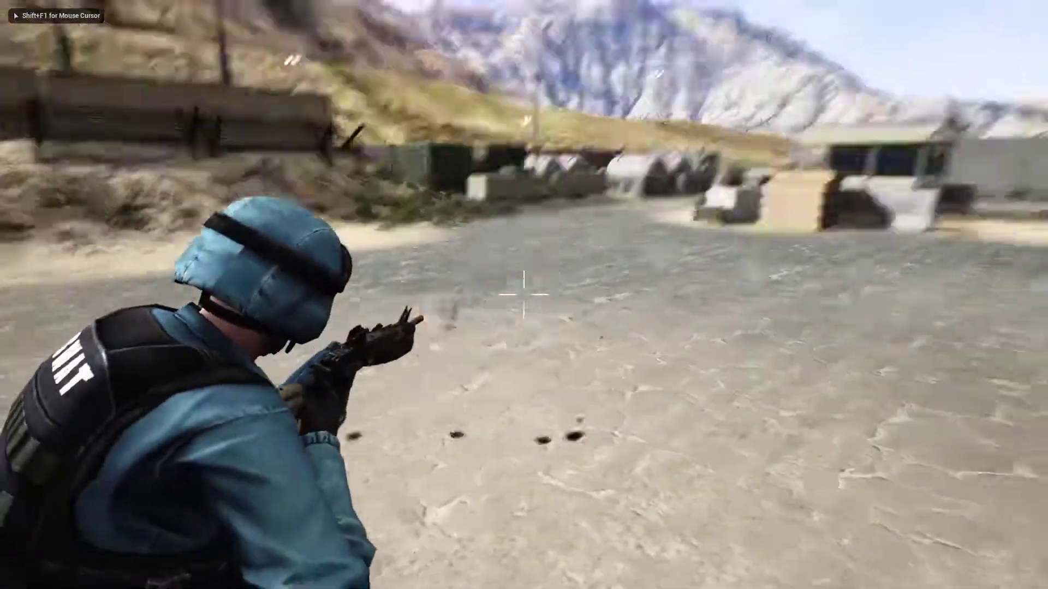
click(524, 294)
drag(524, 295, 524, 295)
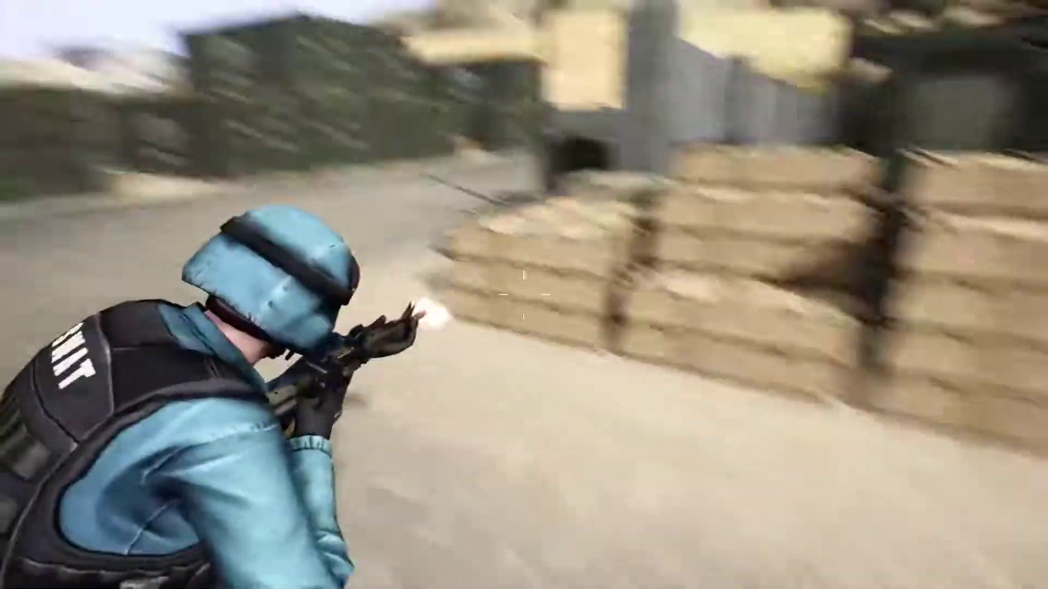
click(524, 295)
click(524, 295)
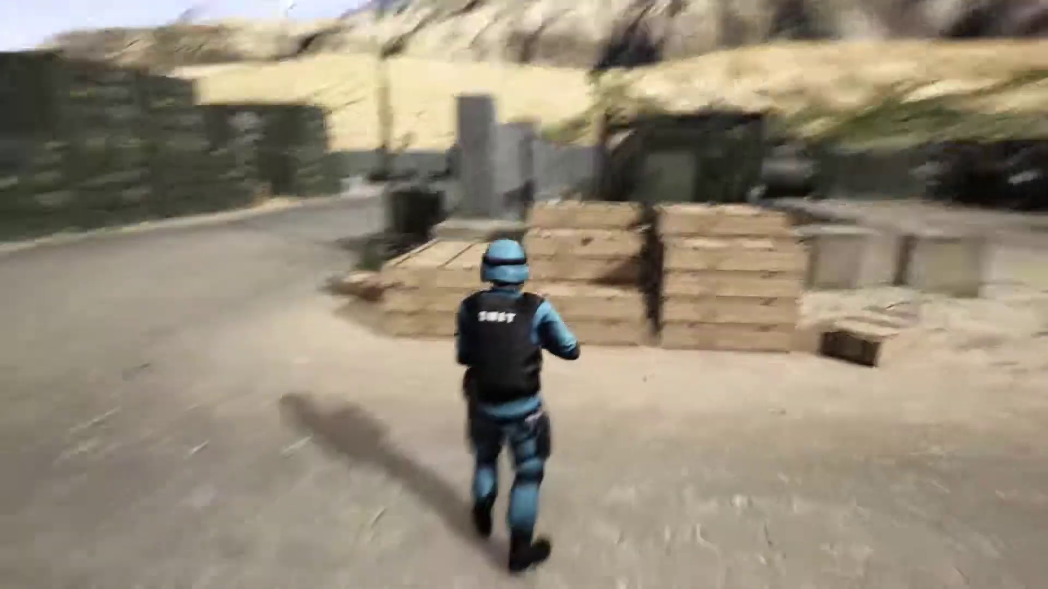
key(w)
key(w)
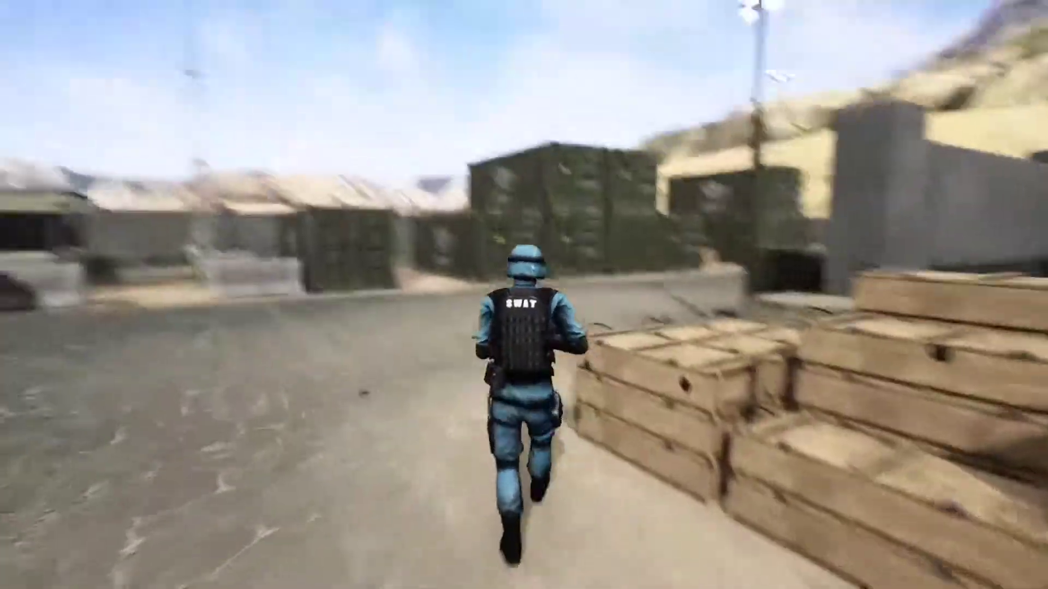
key(w)
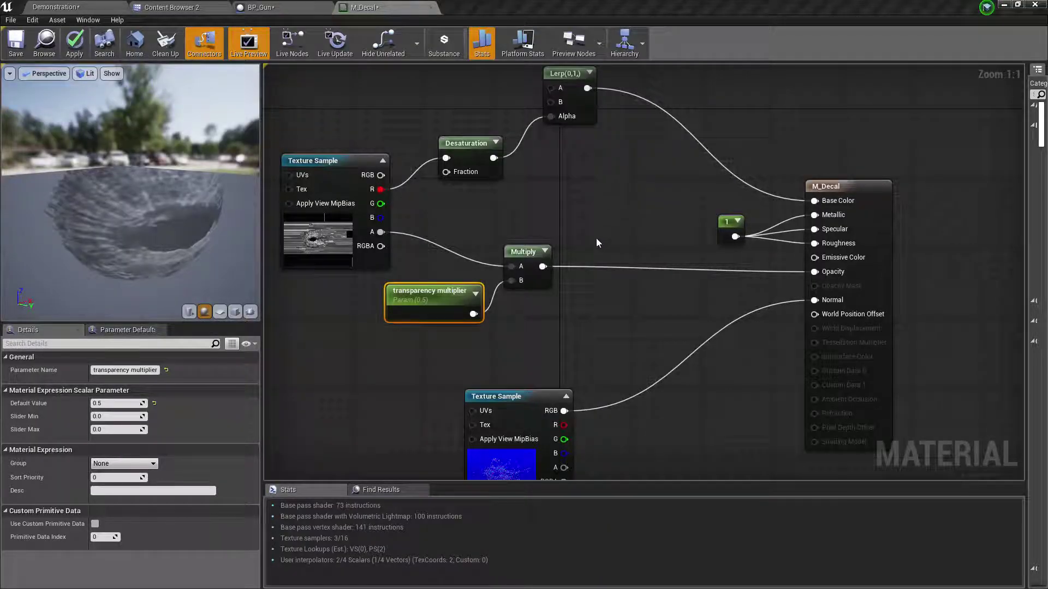
Step: Connect the Desaturation node's output directly to M_Decal's Base Color, bypassing the Lerp node
right_drag(596, 243, 553, 246)
drag(412, 228, 732, 271)
right_drag(487, 262, 592, 80)
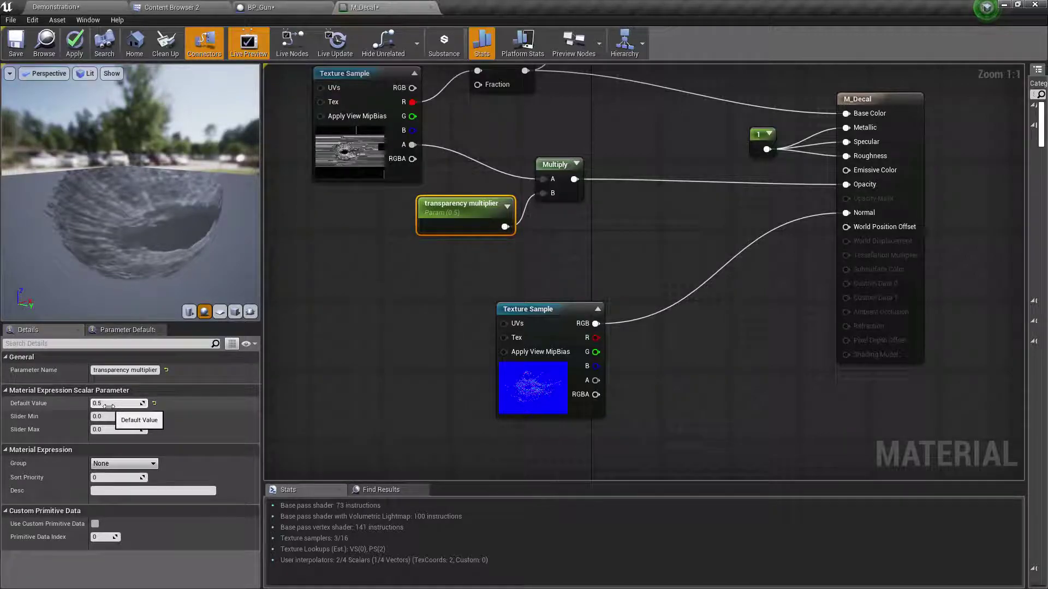
Step: Set the transparency multiplier's default value to 0.5 and apply the material changes
click(109, 404)
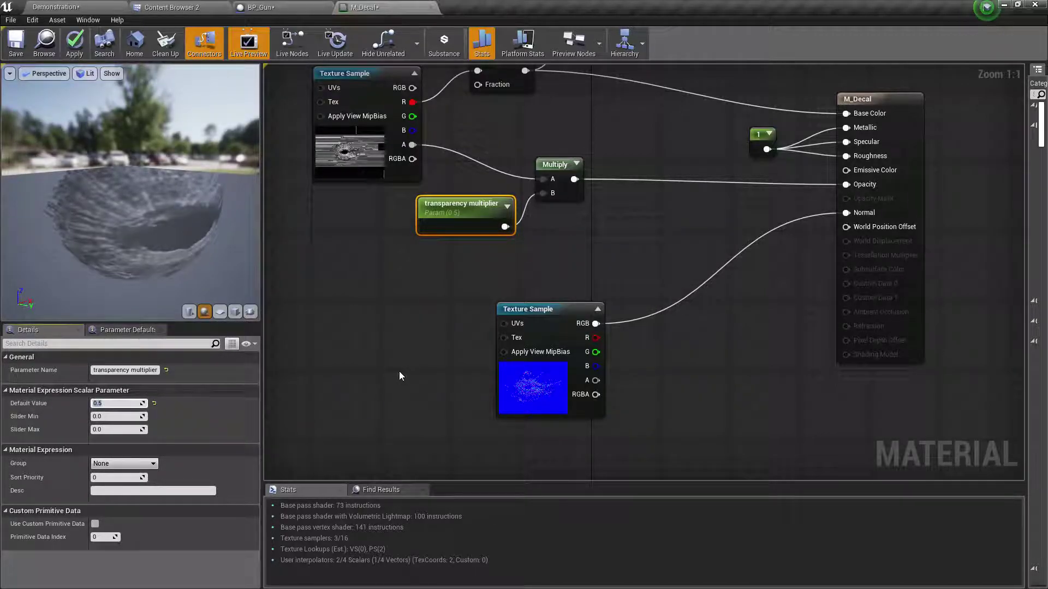
text(0.5)
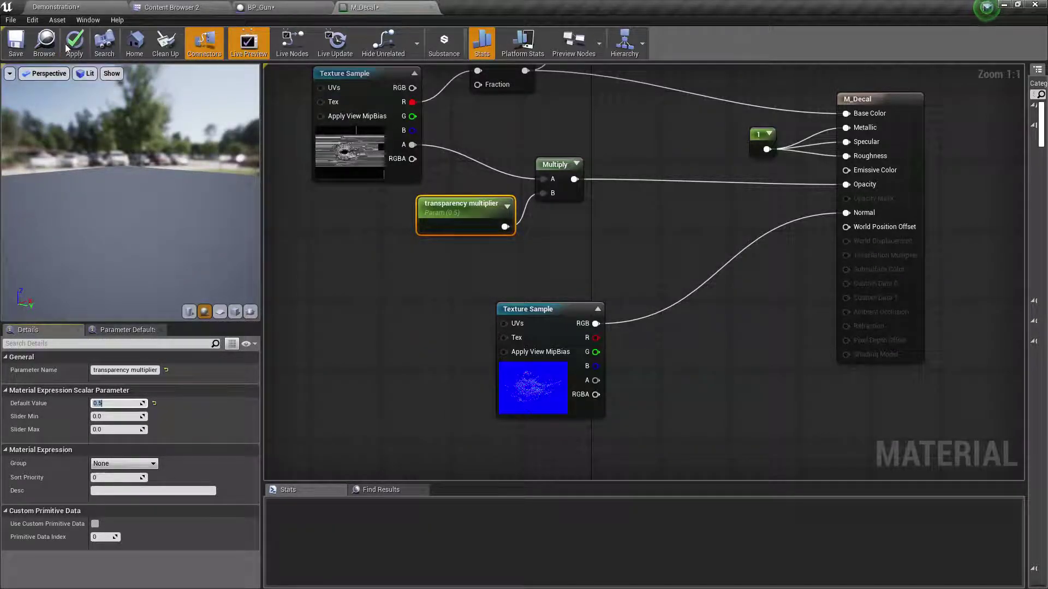
click(71, 43)
Step: Play-test the Demonstration level again and fire at the green container and concrete barrier to check the bullet hole decals
click(66, 7)
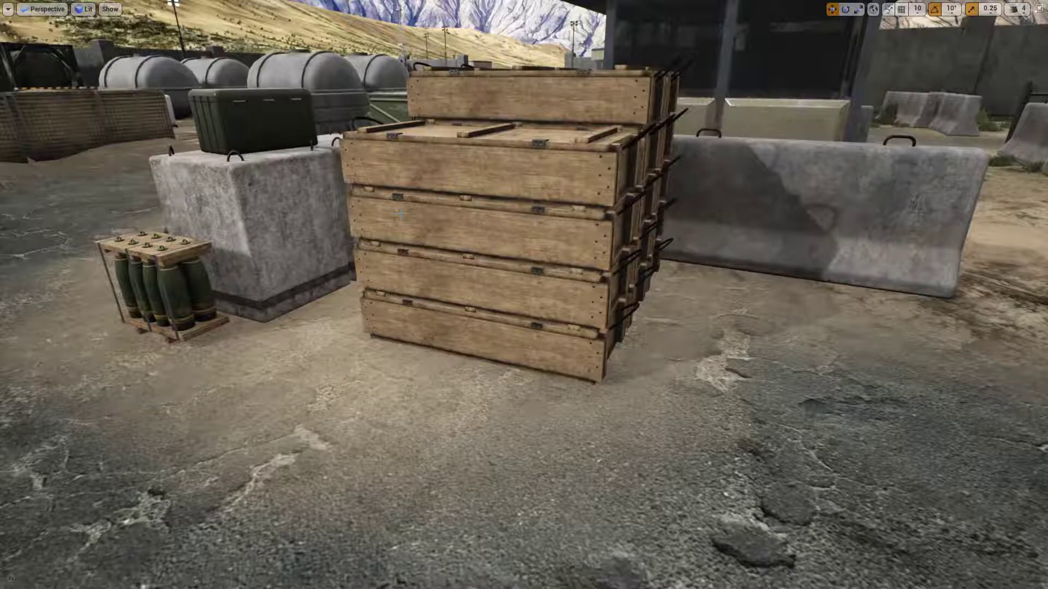
key(alt+p)
click(425, 405)
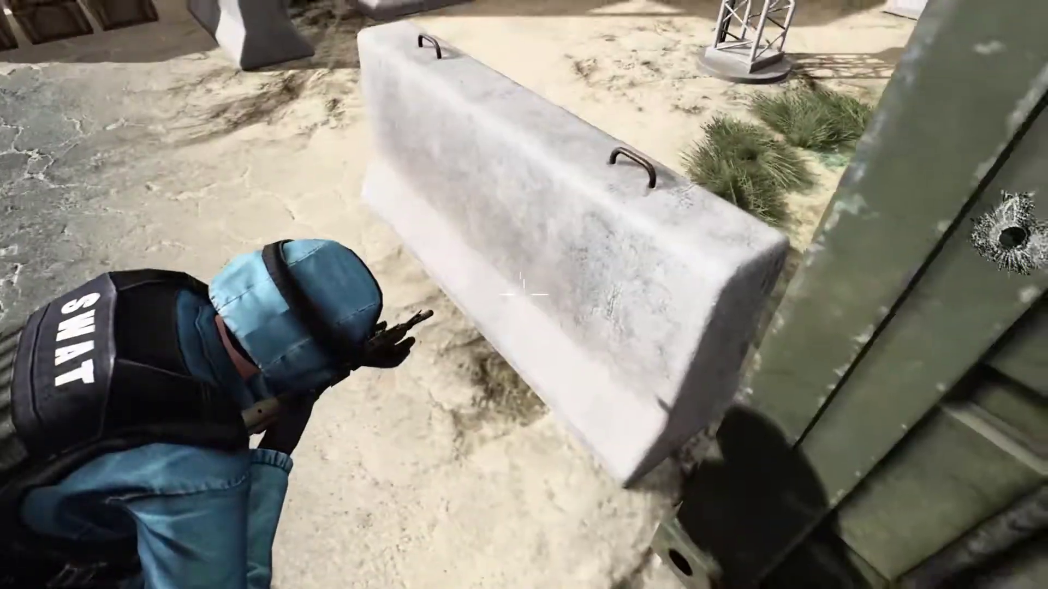
click(524, 295)
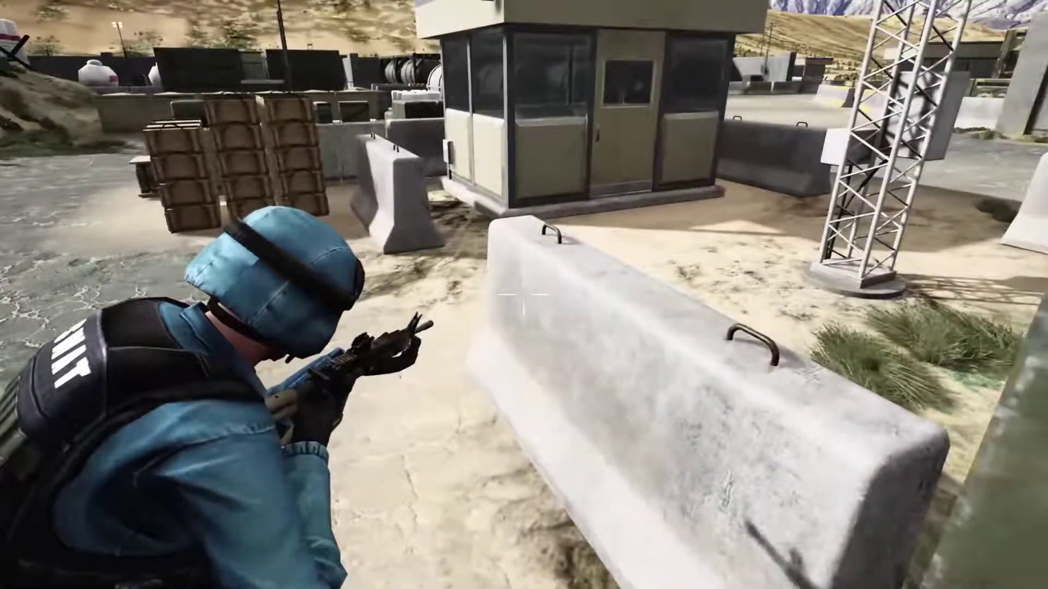
click(524, 295)
click(524, 295)
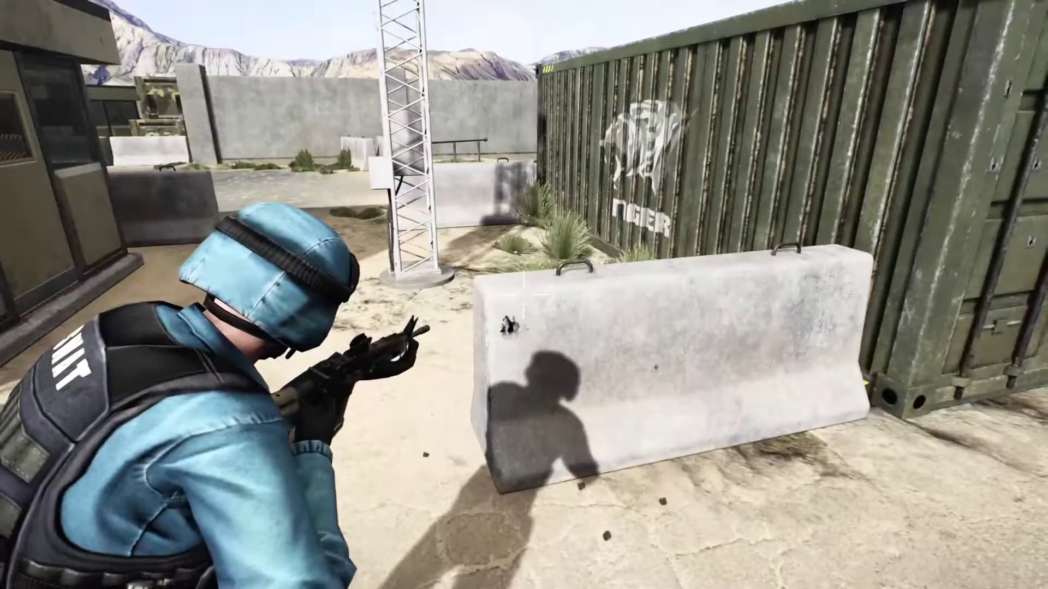
Step: Run across the yard, aim and fire to check the bullet hole decals on the cracked ground, and end the play test
key(w)
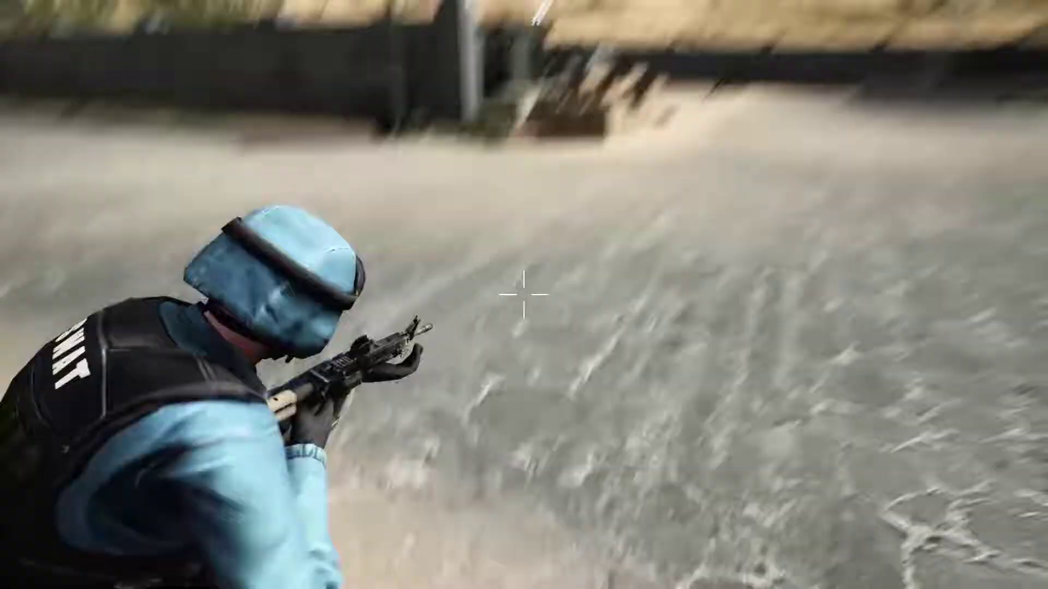
key(w)
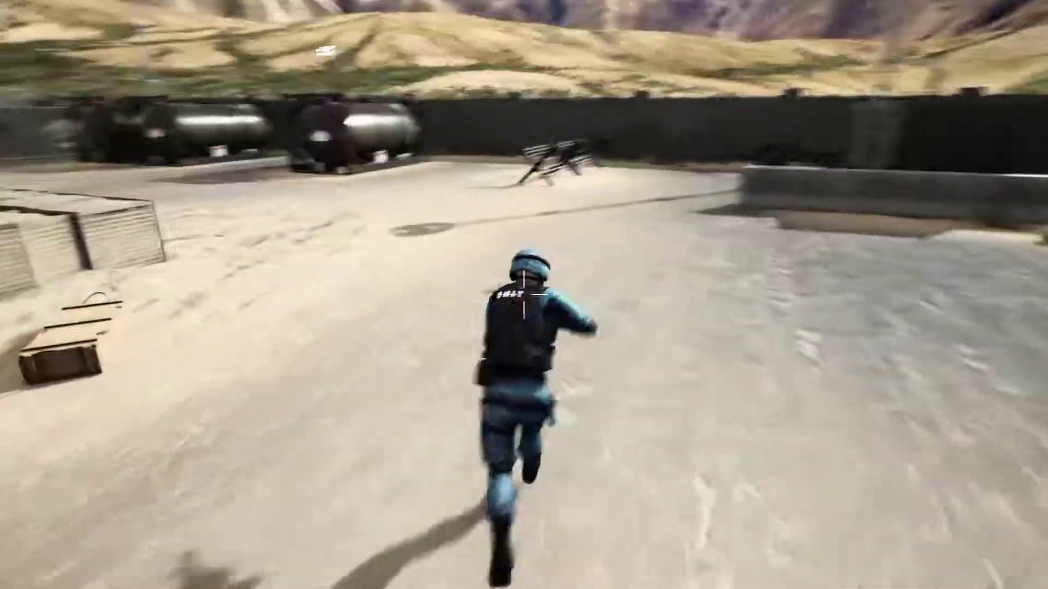
right_click(524, 295)
click(524, 294)
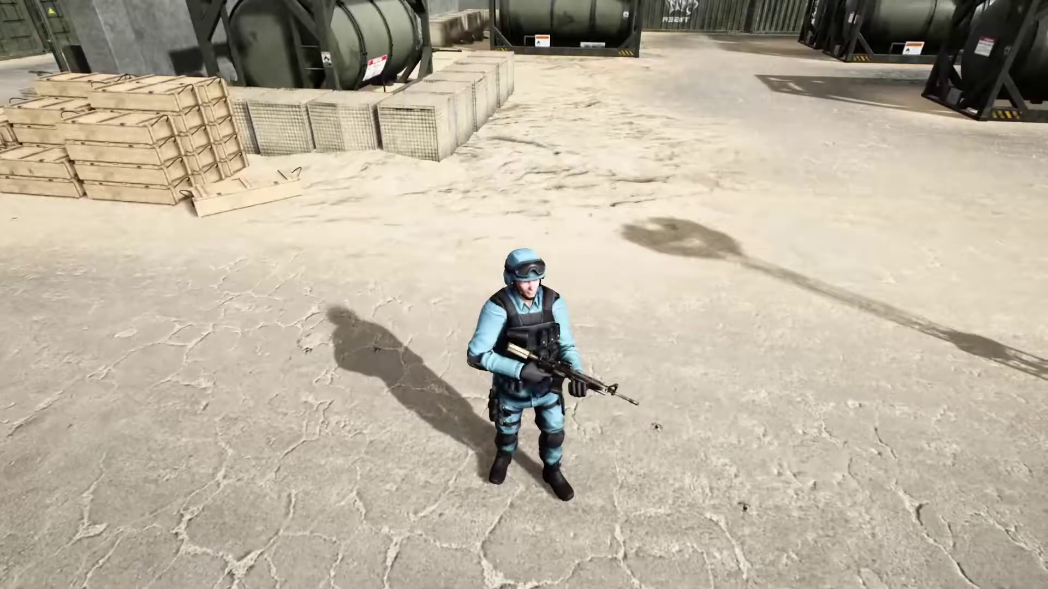
right_click(524, 295)
click(524, 295)
click(524, 295)
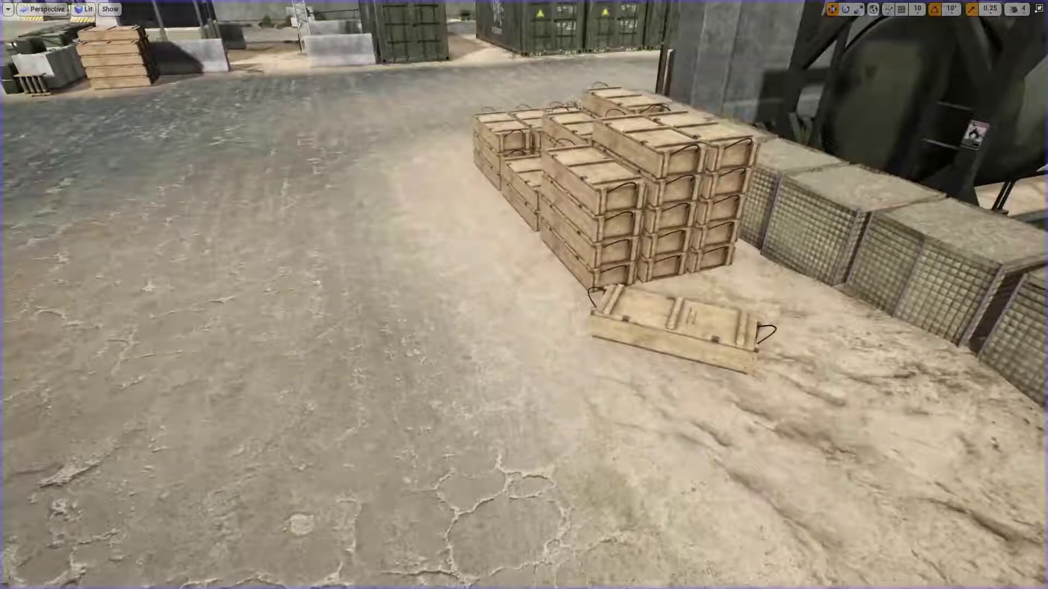
Step: Switch to the CodeLikeMe page on Patreon and look through its membership tiers and recent posts
scroll(523, 295, down, 3)
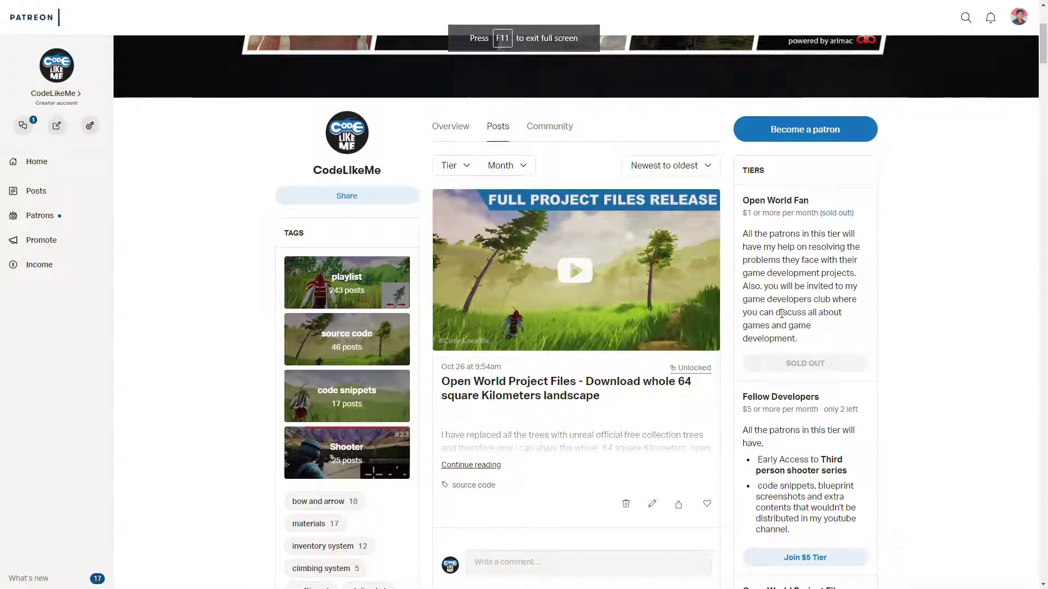
scroll(843, 303, down, 10)
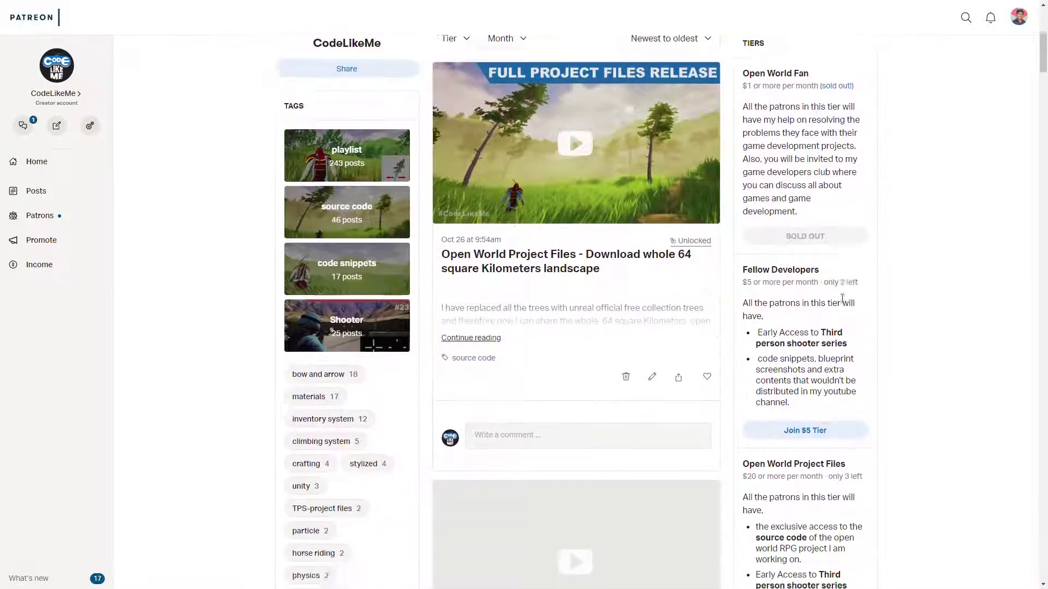
scroll(842, 298, down, 2)
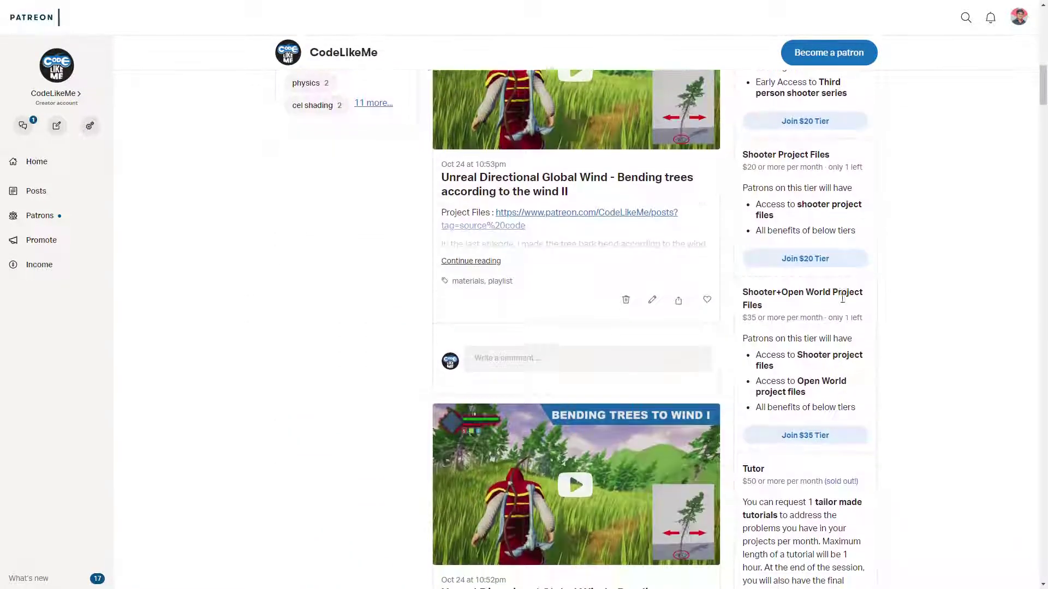
scroll(842, 298, up, 6)
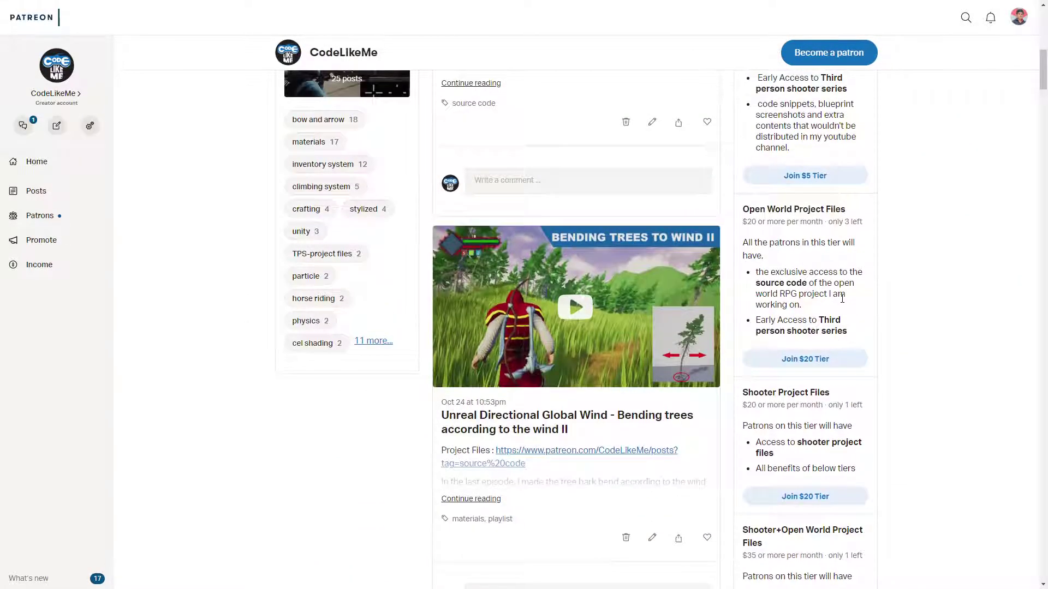
scroll(842, 298, up, 5)
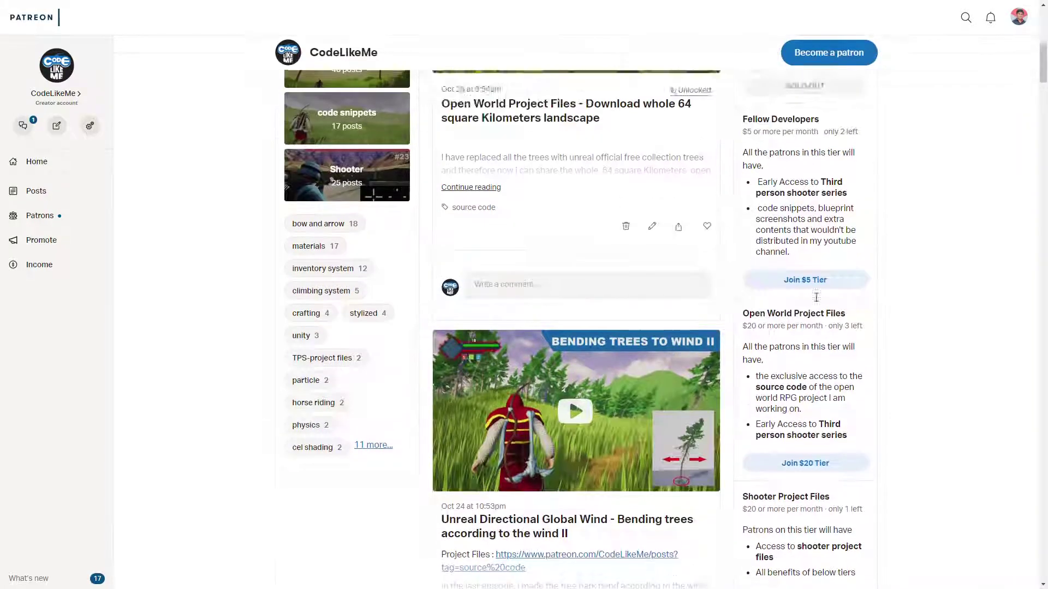
scroll(816, 298, up, 2)
scroll(814, 299, down, 10)
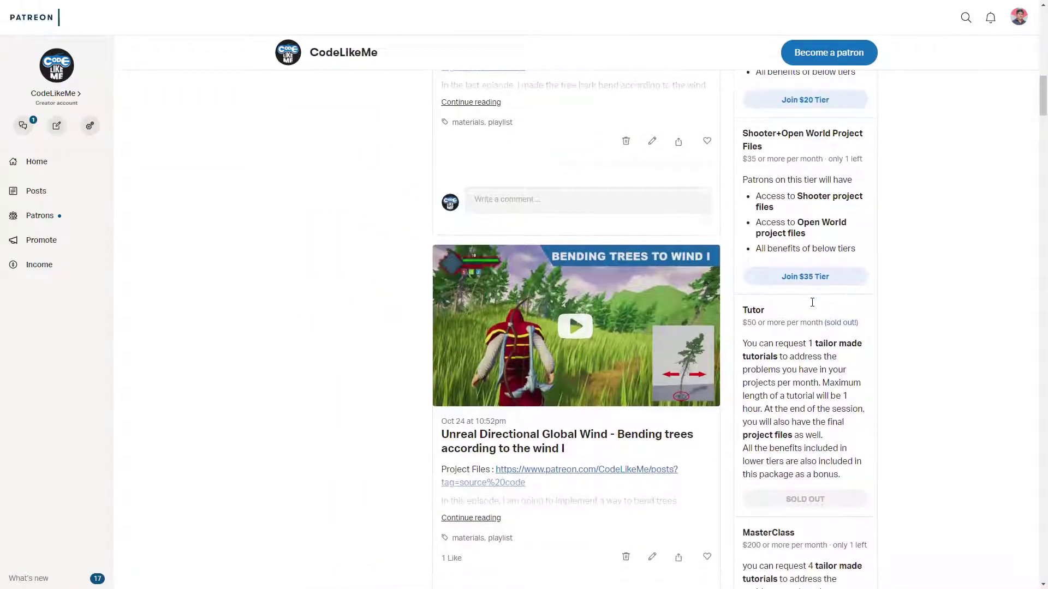
scroll(812, 300, down, 5)
scroll(812, 302, up, 10)
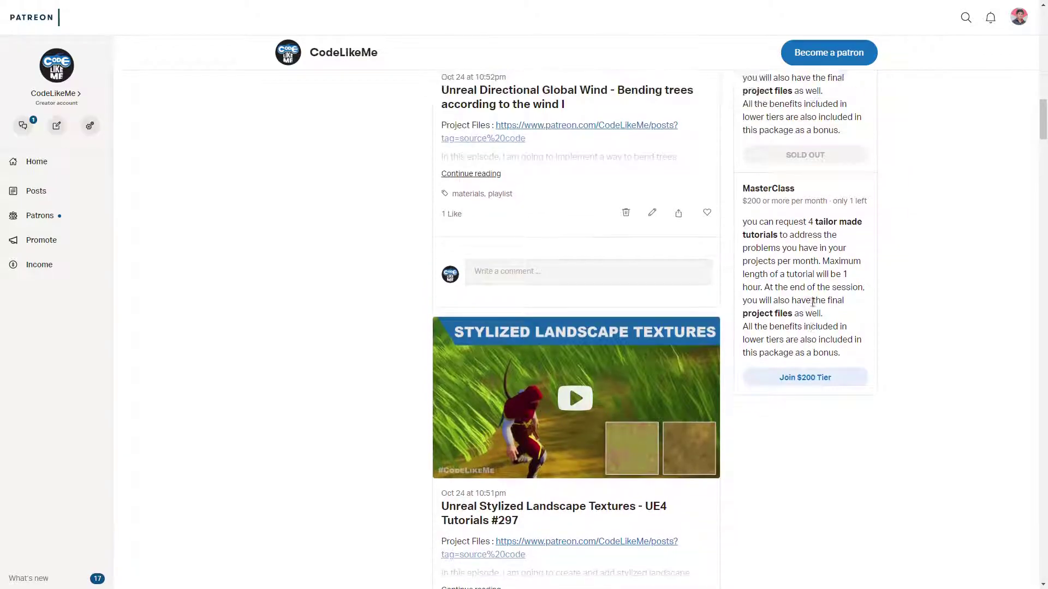
scroll(812, 303, up, 10)
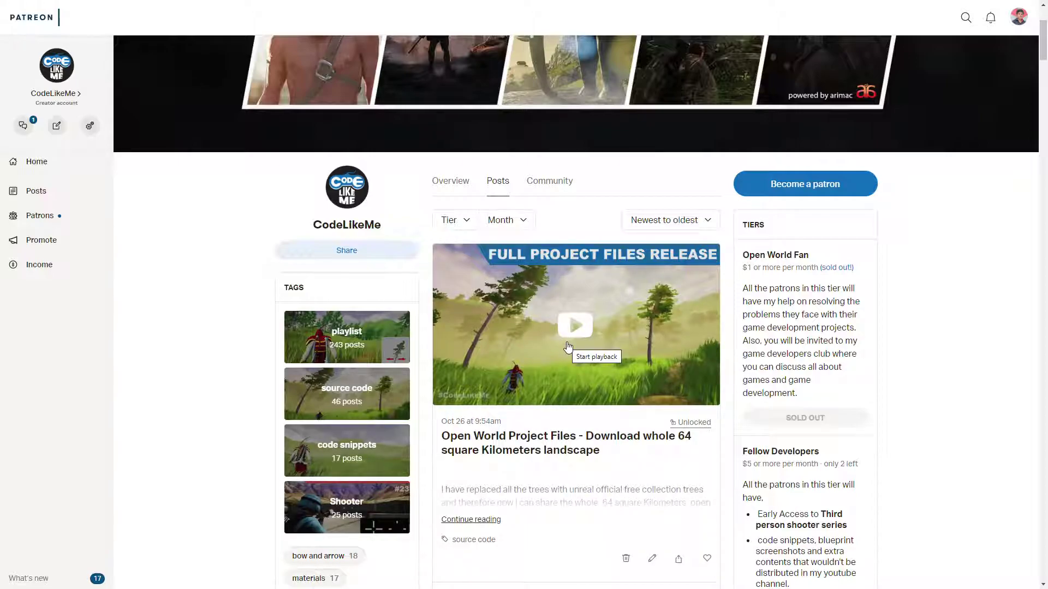
scroll(568, 347, down, 10)
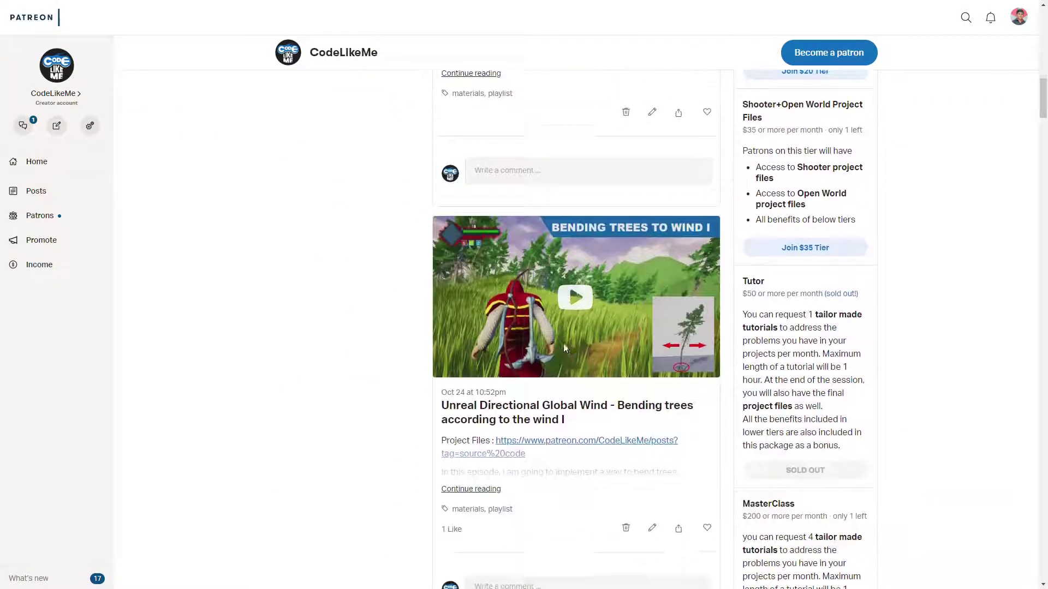
scroll(565, 350, down, 2)
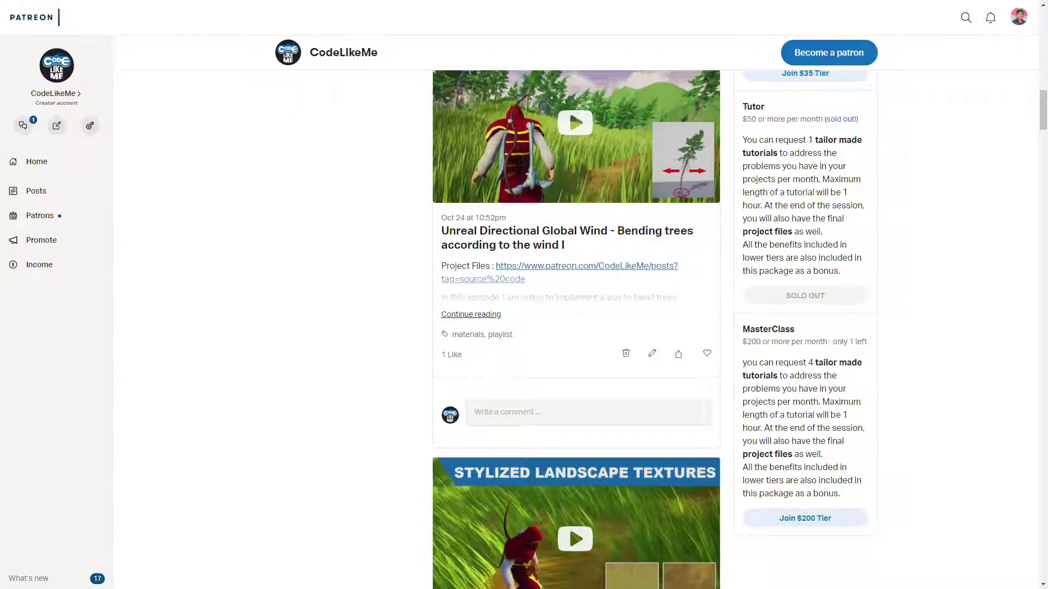